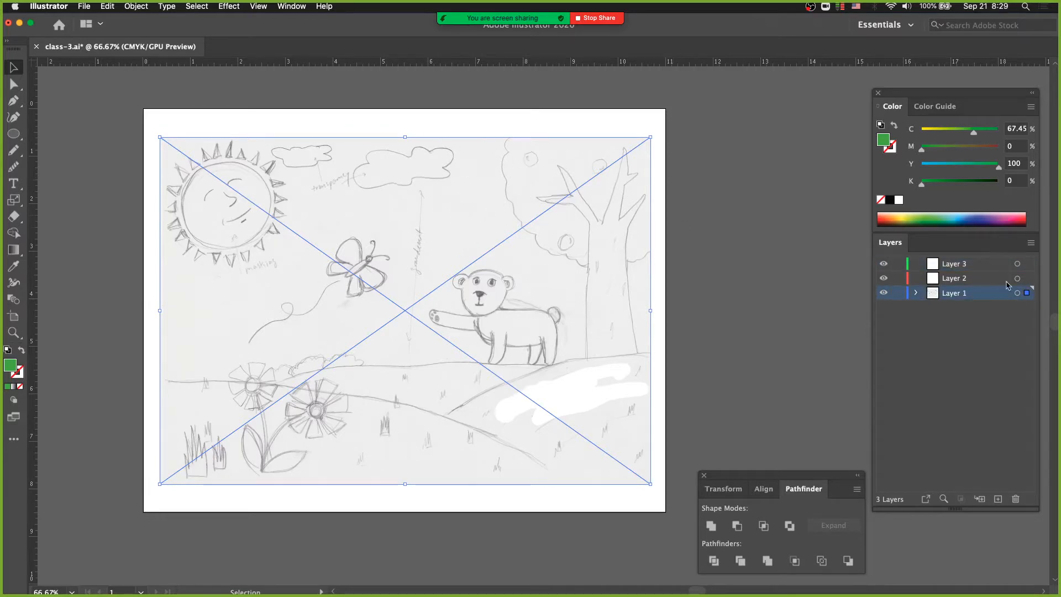
Step: Try moving the pencil sketch to other layers, return it to Layer 1, and lock Layer 1
{"action": "left_click_drag", "start_coordinate": [1026, 296], "coordinate": [1027, 264]}
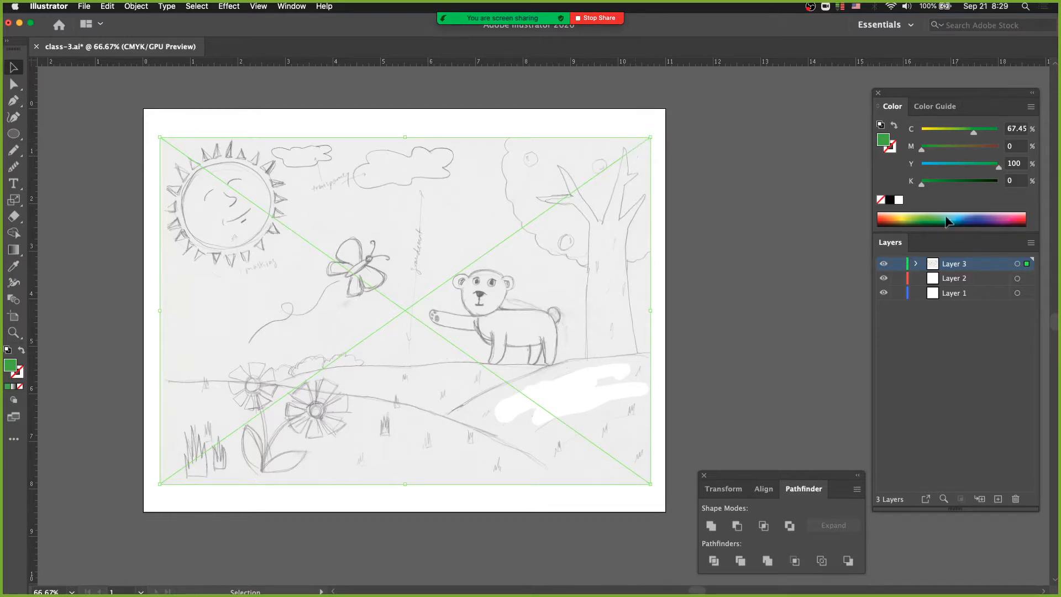
{"action": "left_click_drag", "start_coordinate": [1027, 264], "coordinate": [1027, 293]}
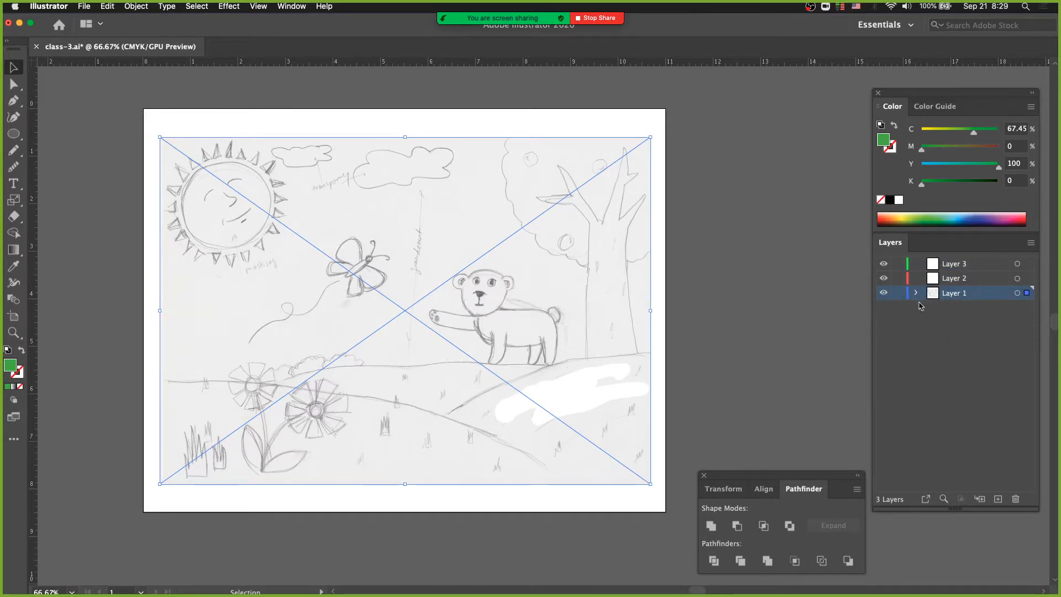
{"action": "left_click", "coordinate": [898, 292]}
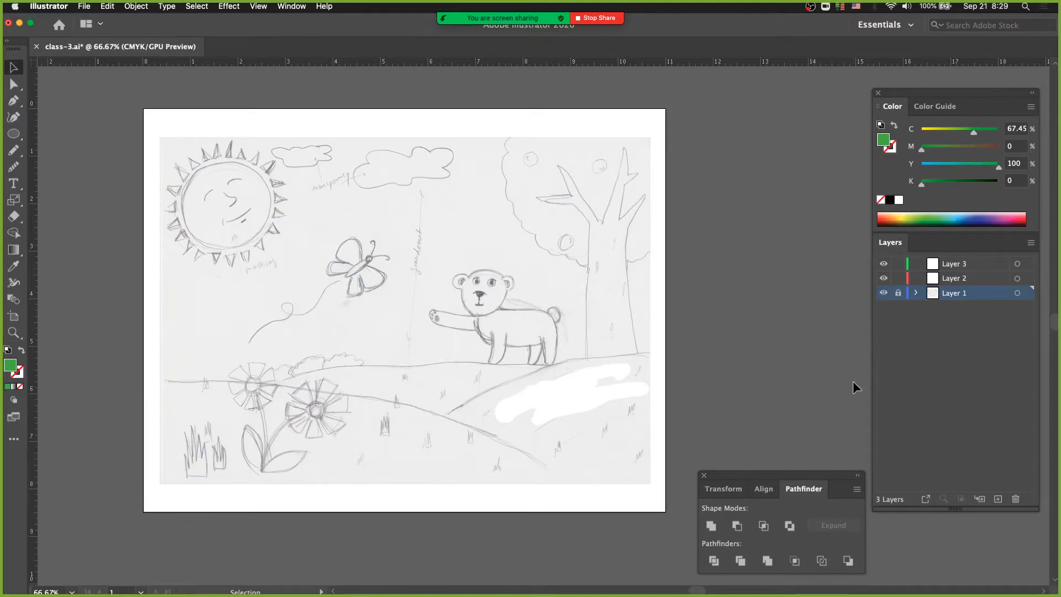
{"action": "left_click", "coordinate": [965, 265]}
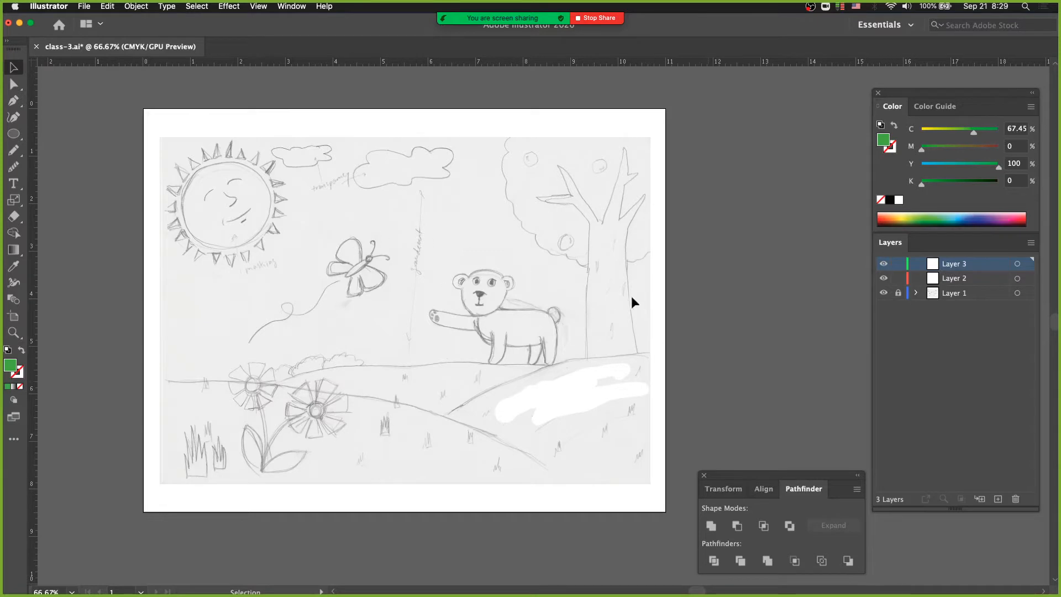
Step: On Layer 3, draw a large green rectangle over the upper part of the sketch
{"action": "left_click", "coordinate": [950, 278]}
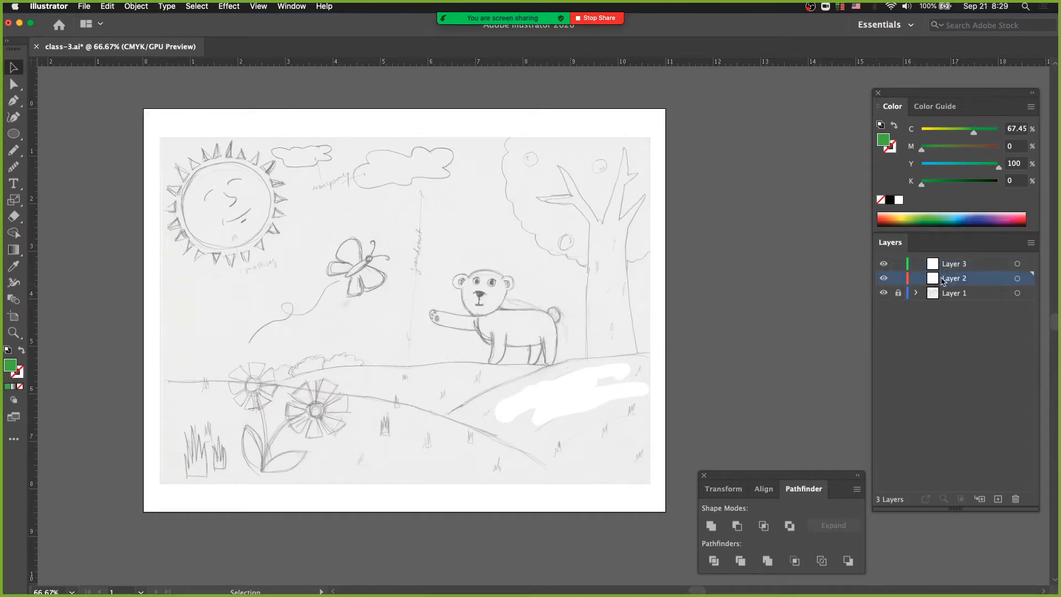
{"action": "left_click", "coordinate": [943, 265]}
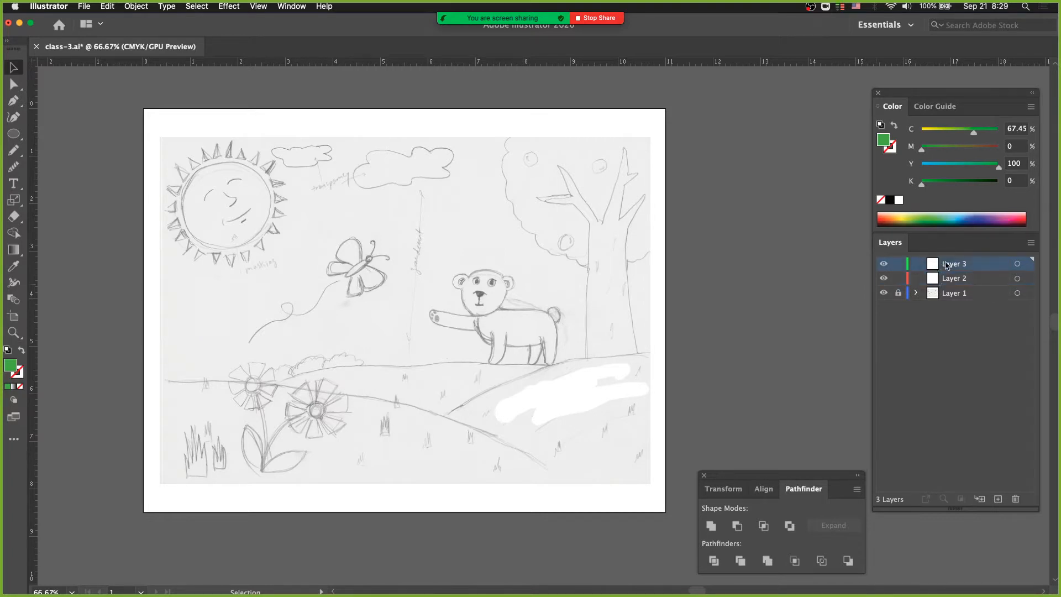
{"action": "left_click_drag", "start_coordinate": [13, 133], "coordinate": [61, 134]}
{"action": "mouse_move", "coordinate": [157, 135]}
{"action": "left_mouse_down"}
{"action": "mouse_move", "coordinate": [246, 165]}
{"action": "mouse_move", "coordinate": [649, 391]}
{"action": "mouse_move", "coordinate": [650, 408]}
{"action": "left_mouse_up"}
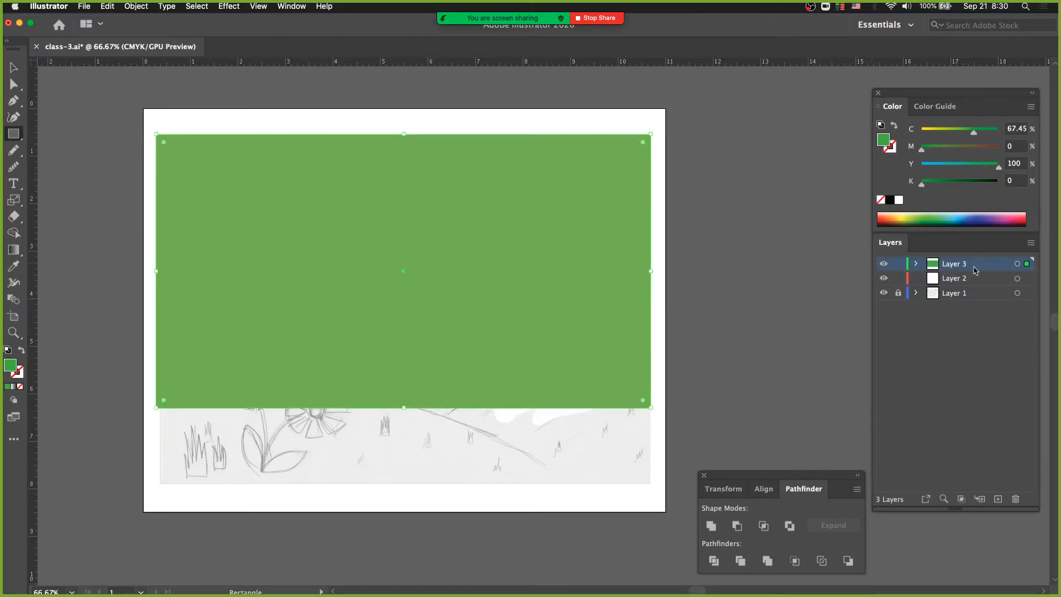
Step: With Layer 3 hidden, draw an orange circle over the sketched sun on Layer 2
{"action": "left_click", "coordinate": [884, 264]}
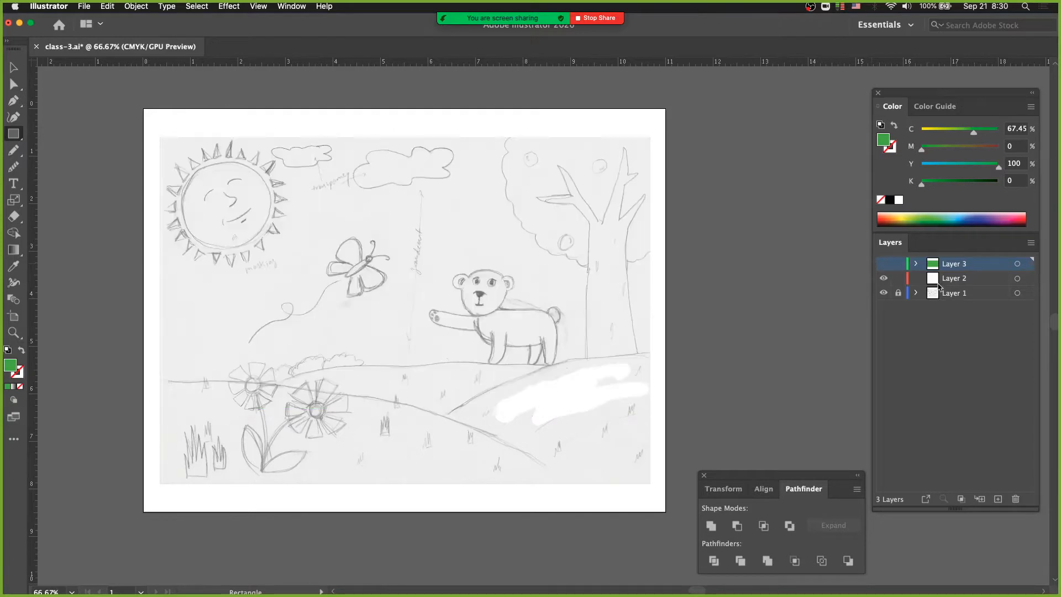
{"action": "left_click", "coordinate": [941, 280]}
{"action": "left_click_drag", "start_coordinate": [13, 133], "coordinate": [58, 149]}
{"action": "mouse_move", "coordinate": [227, 197]}
{"action": "left_mouse_down"}
{"action": "mouse_move", "coordinate": [244, 200]}
{"action": "mouse_move", "coordinate": [271, 240]}
{"action": "left_mouse_up"}
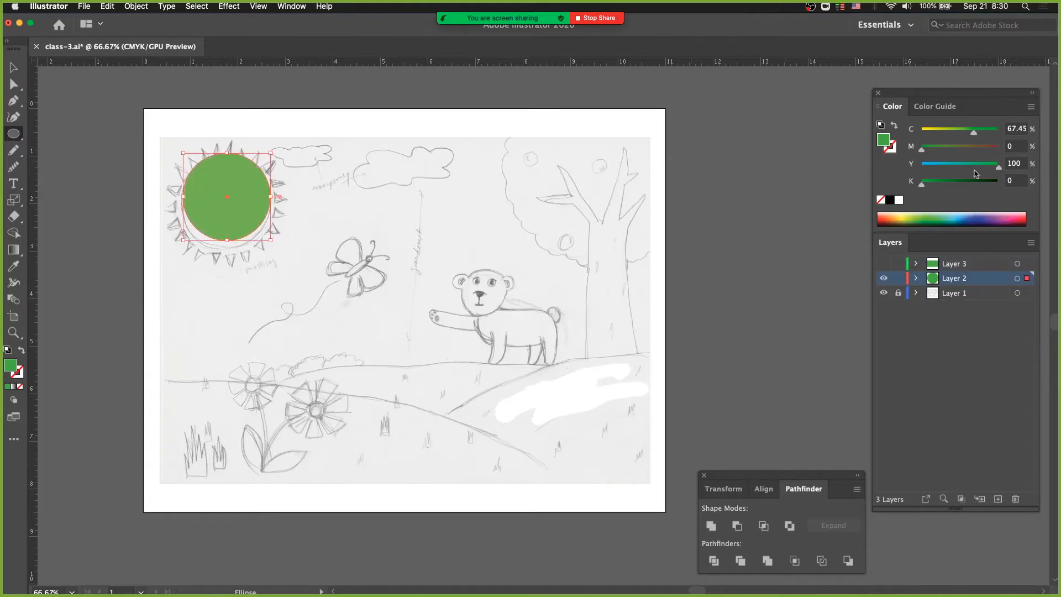
{"action": "left_click", "coordinate": [897, 215]}
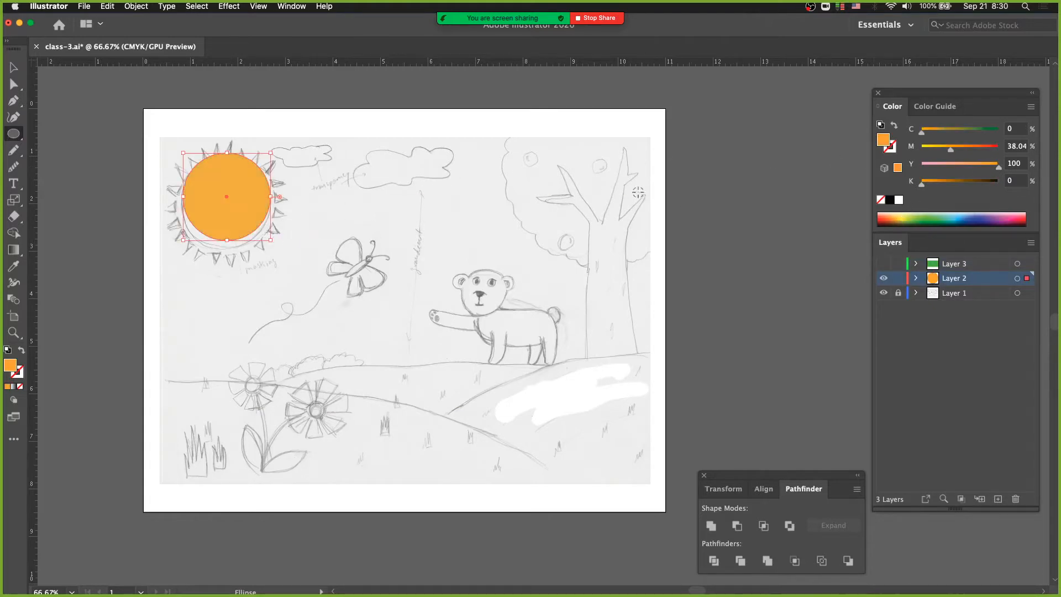
Step: Show Layer 3's green rectangle again and make Layer 3 the active layer
{"action": "left_click", "coordinate": [656, 197]}
{"action": "left_click", "coordinate": [499, 334]}
{"action": "left_click", "coordinate": [14, 68]}
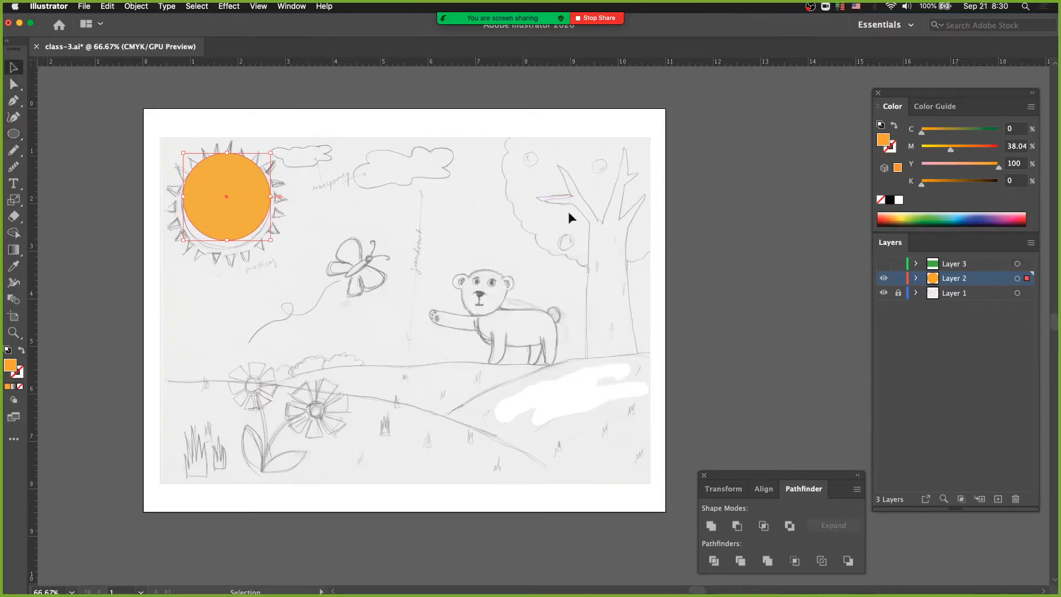
{"action": "left_click", "coordinate": [884, 263]}
{"action": "left_click", "coordinate": [884, 264]}
{"action": "left_click", "coordinate": [884, 264]}
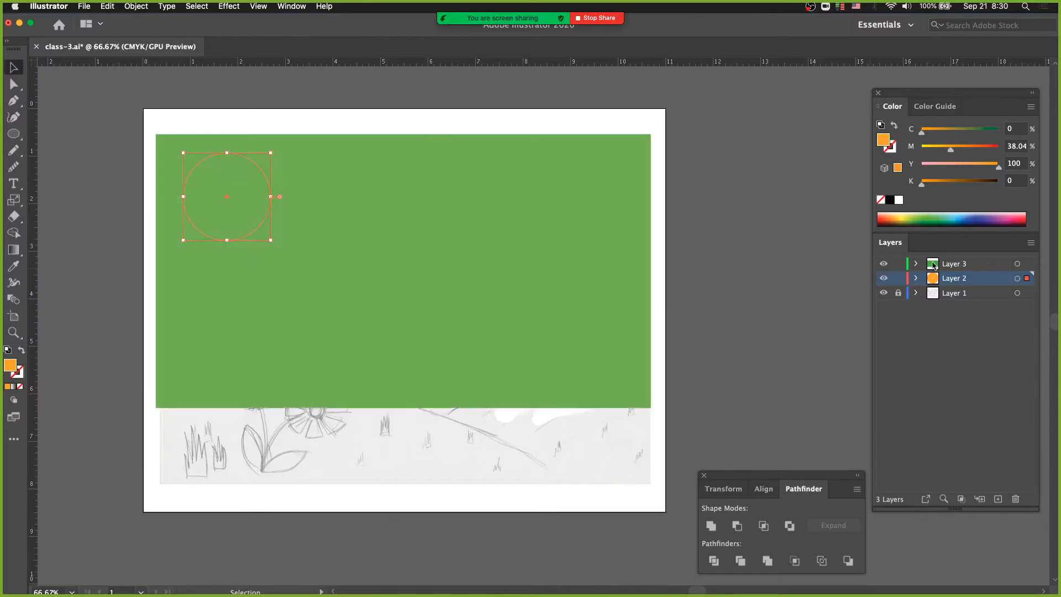
{"action": "left_click", "coordinate": [977, 267]}
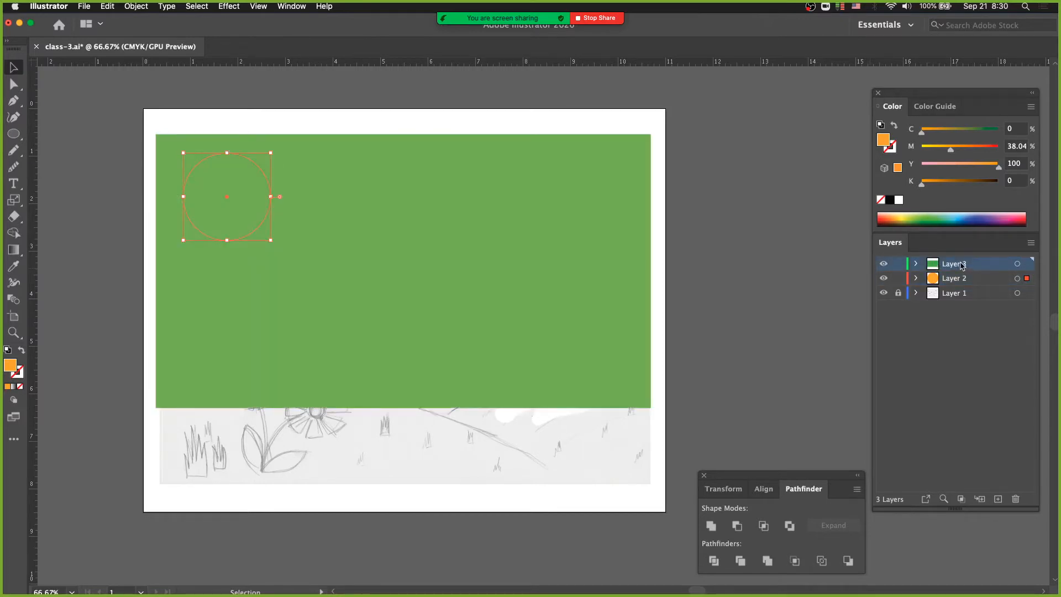
Step: Move Layer 3 below Layer 2, recolour the rectangle light blue (Y 16), and move it into Layer 2
{"action": "left_click_drag", "start_coordinate": [962, 266], "coordinate": [955, 286]}
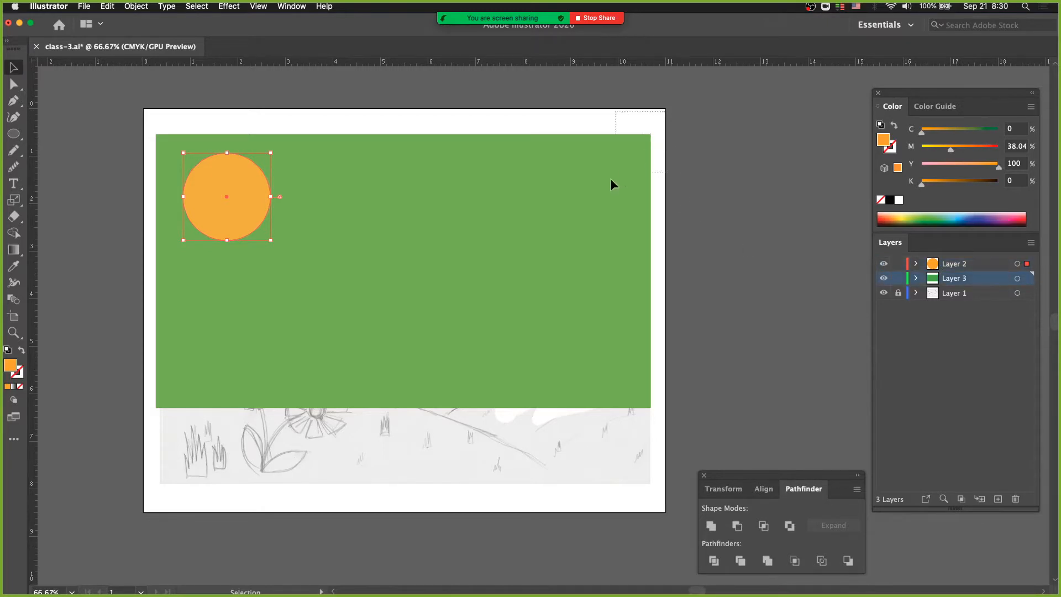
{"action": "left_click", "coordinate": [583, 136]}
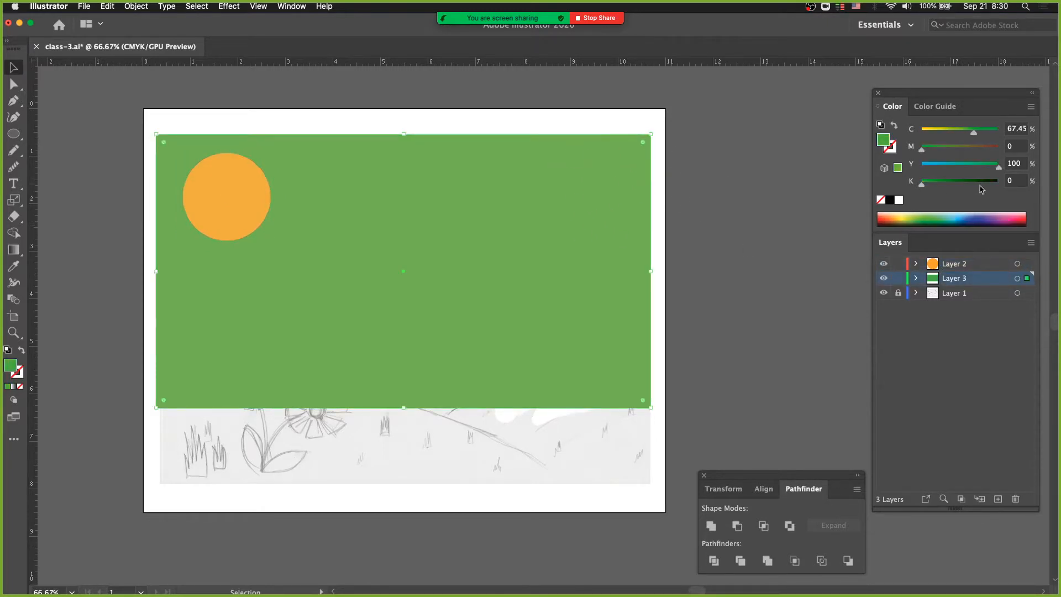
{"action": "left_click", "coordinate": [933, 166]}
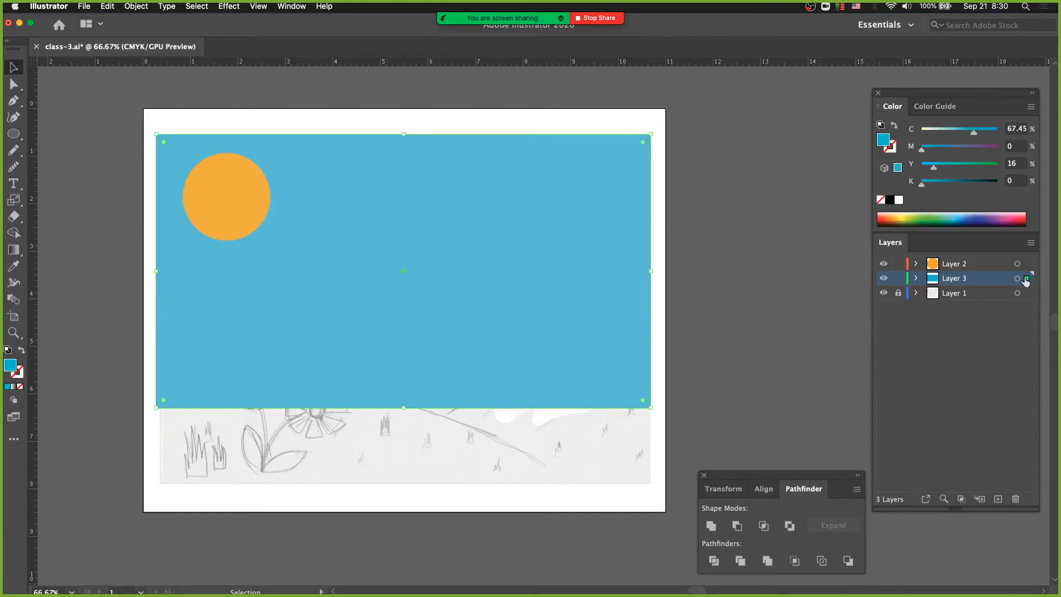
{"action": "left_click_drag", "start_coordinate": [1027, 278], "coordinate": [1027, 263]}
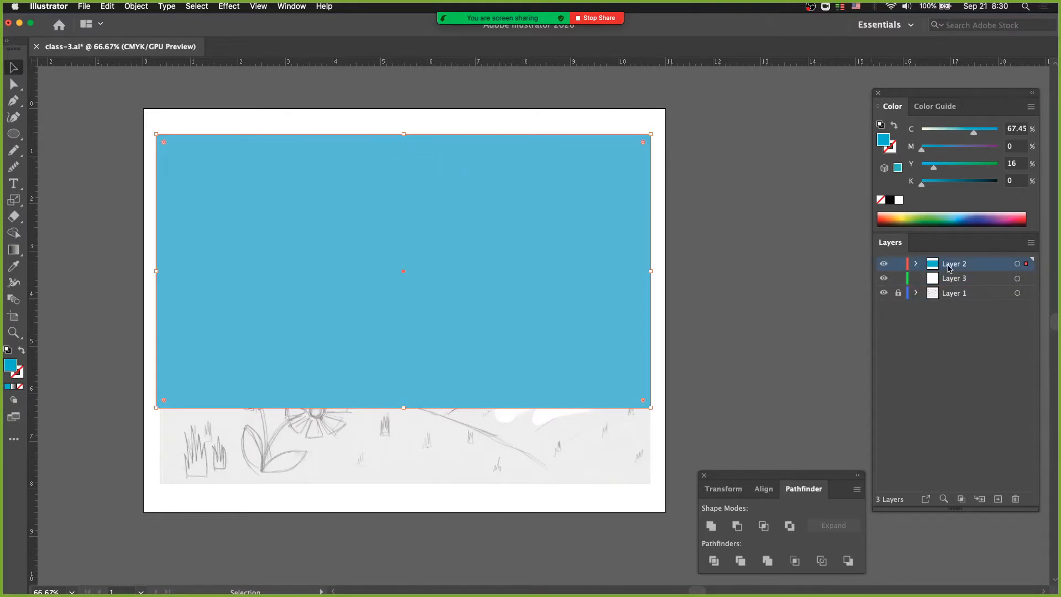
Step: Send the blue rectangle to the back and move it back onto Layer 3
{"action": "left_click", "coordinate": [167, 7]}
{"action": "mouse_move", "coordinate": [136, 6]}
{"action": "mouse_move", "coordinate": [146, 31]}
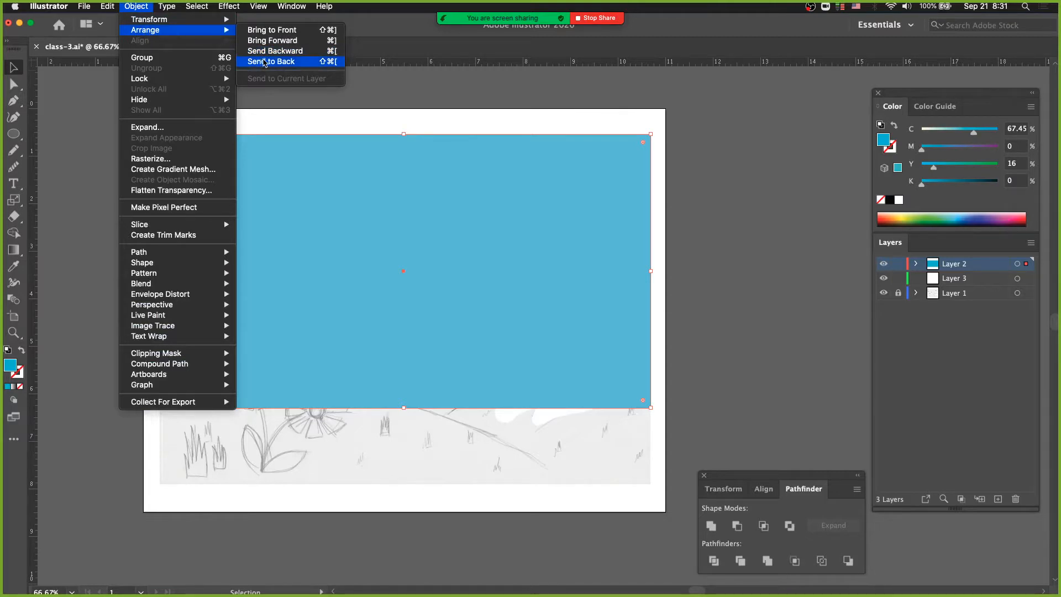
{"action": "left_click", "coordinate": [268, 61]}
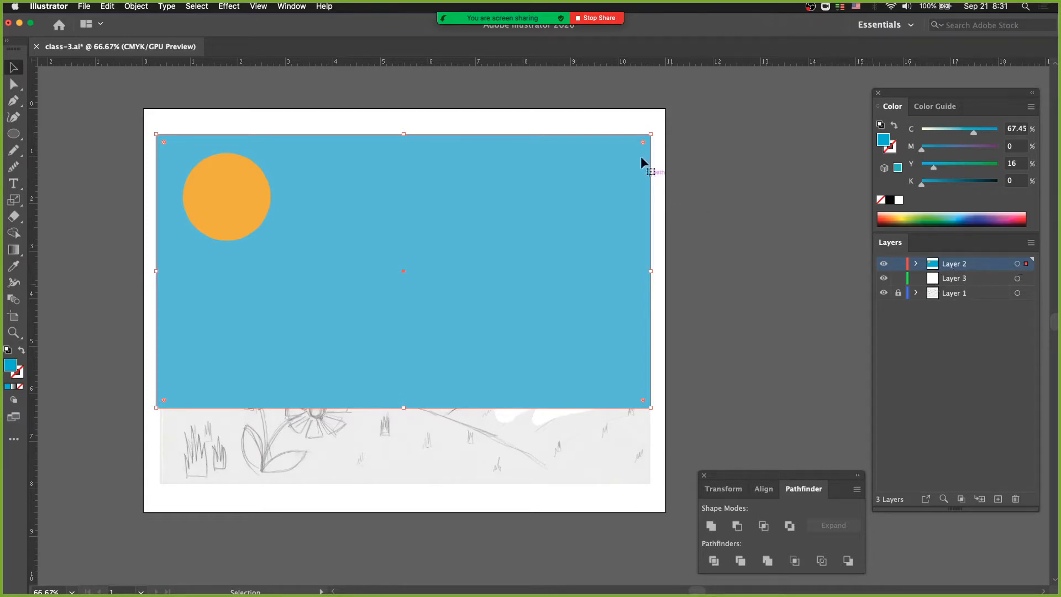
{"action": "left_click_drag", "start_coordinate": [1027, 264], "coordinate": [1019, 286]}
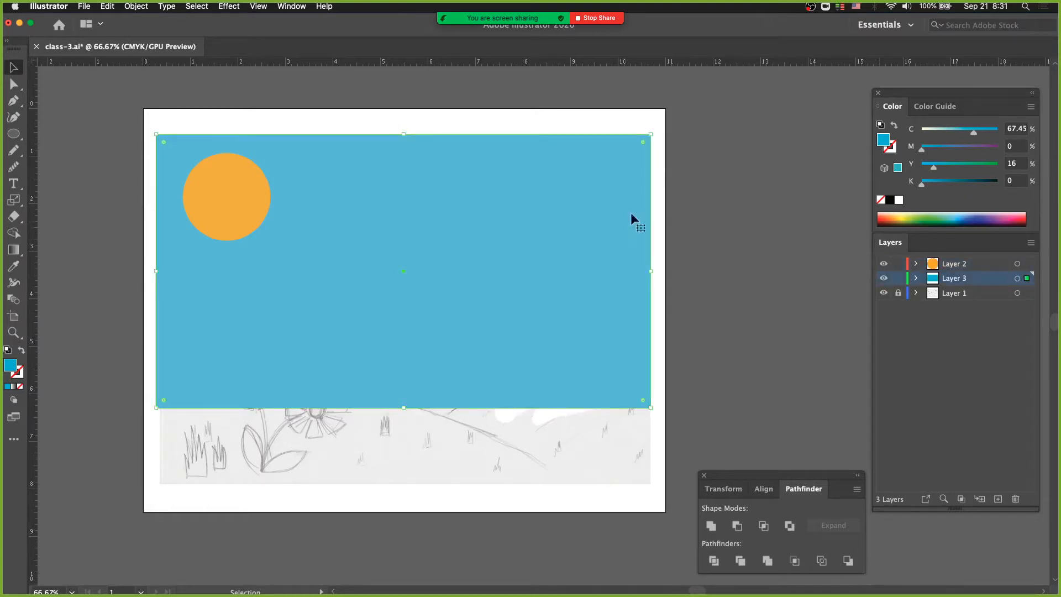
Step: Rename Layer 3 to 'sky' and Layer 2 to 'sun'
{"action": "double_click", "coordinate": [953, 280]}
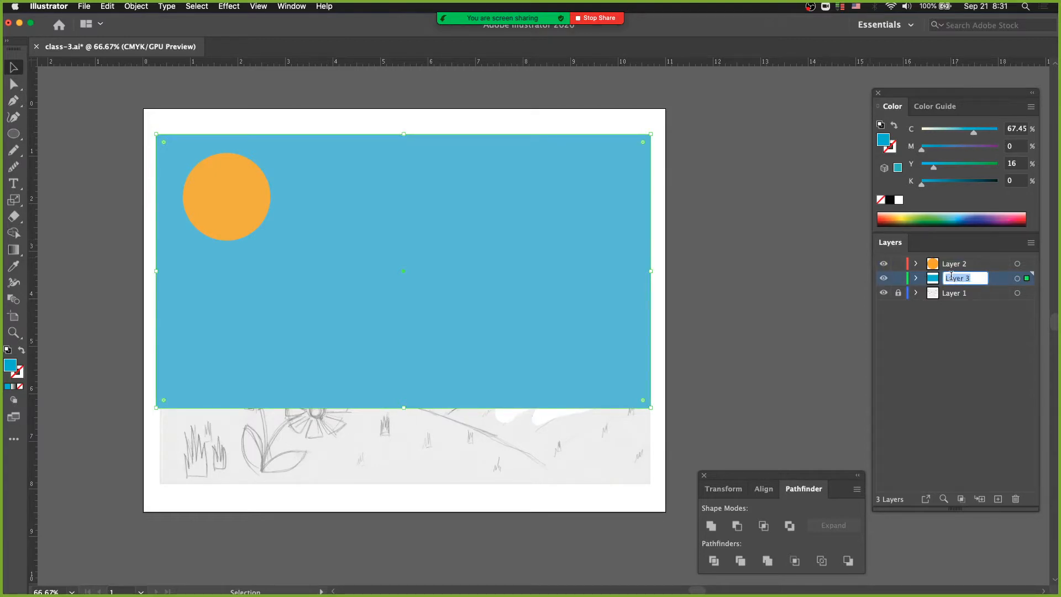
{"action": "type", "text": "sky"}
{"action": "key", "text": "Return"}
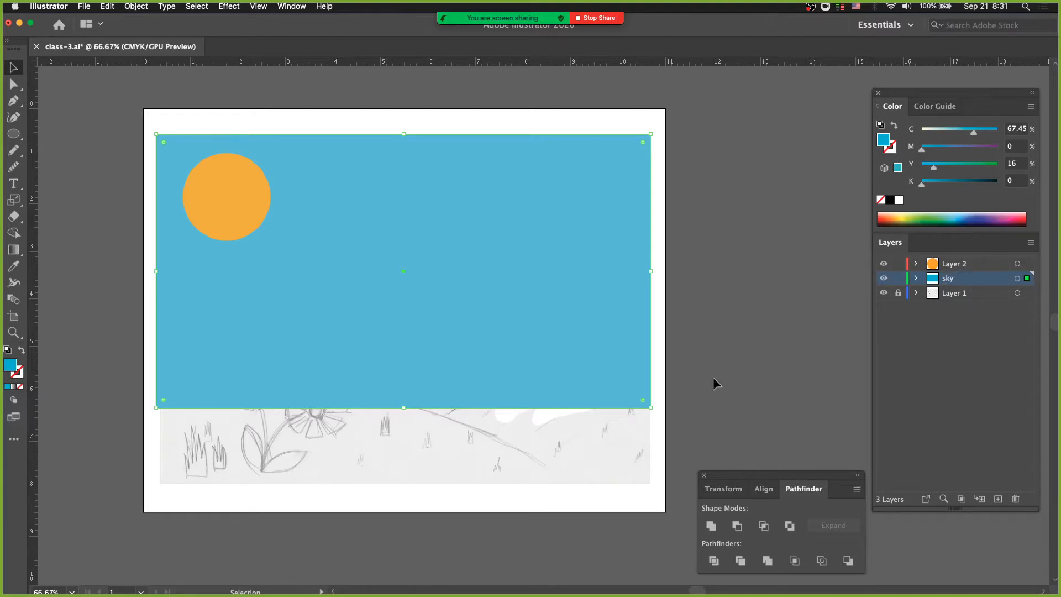
{"action": "left_click", "coordinate": [957, 265]}
{"action": "double_click", "coordinate": [957, 266]}
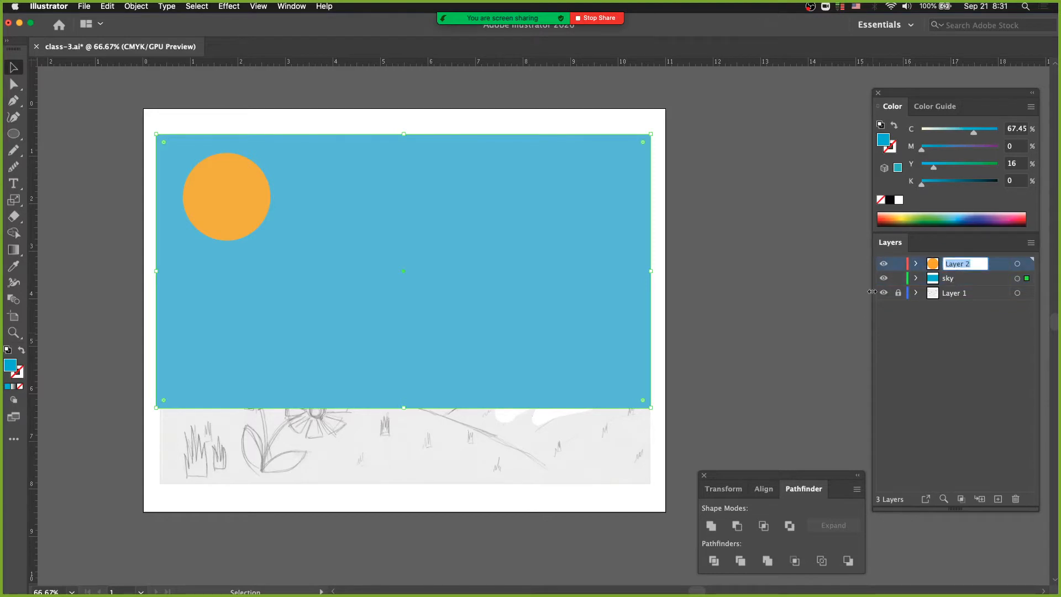
{"action": "type", "text": "sun\\"}
{"action": "key", "text": "BackSpace"}
{"action": "key", "text": "Return"}
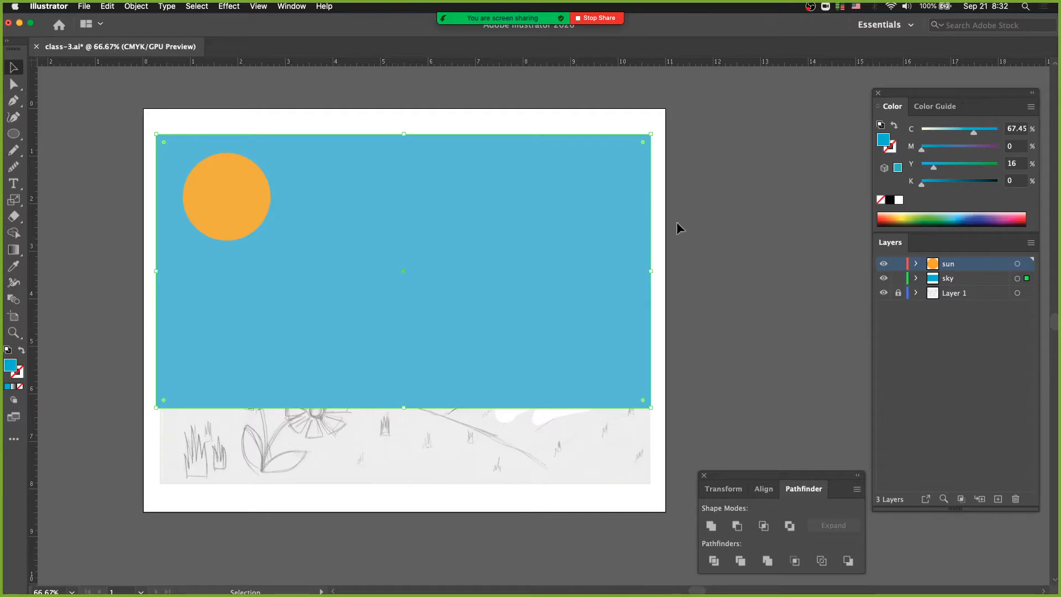
Step: Lock the sky layer and select the sun circle, briefly checking the Object > Arrange menu
{"action": "left_click", "coordinate": [13, 84]}
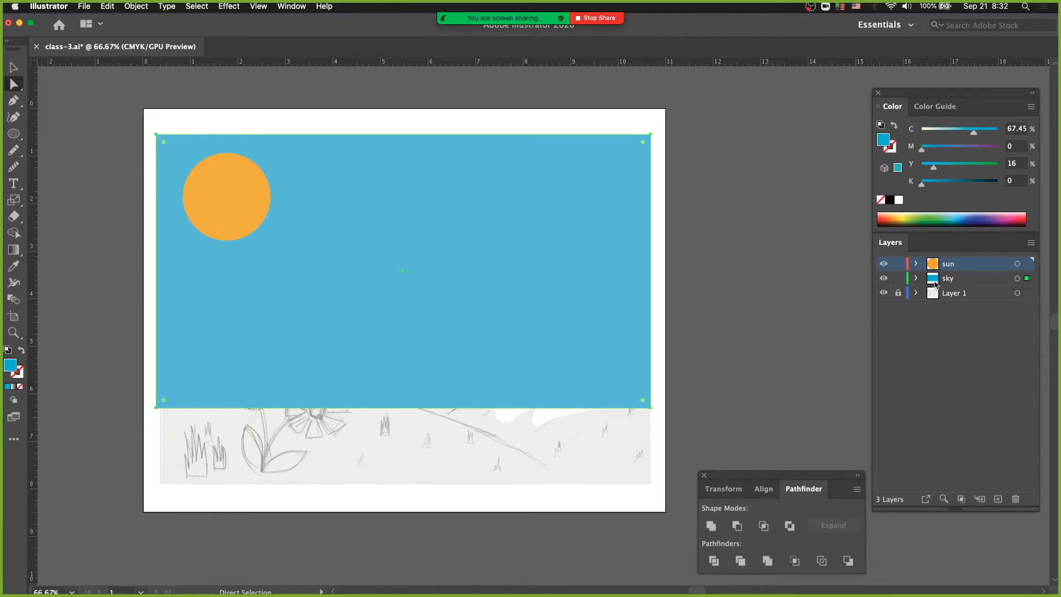
{"action": "left_click_drag", "start_coordinate": [221, 121], "coordinate": [294, 230]}
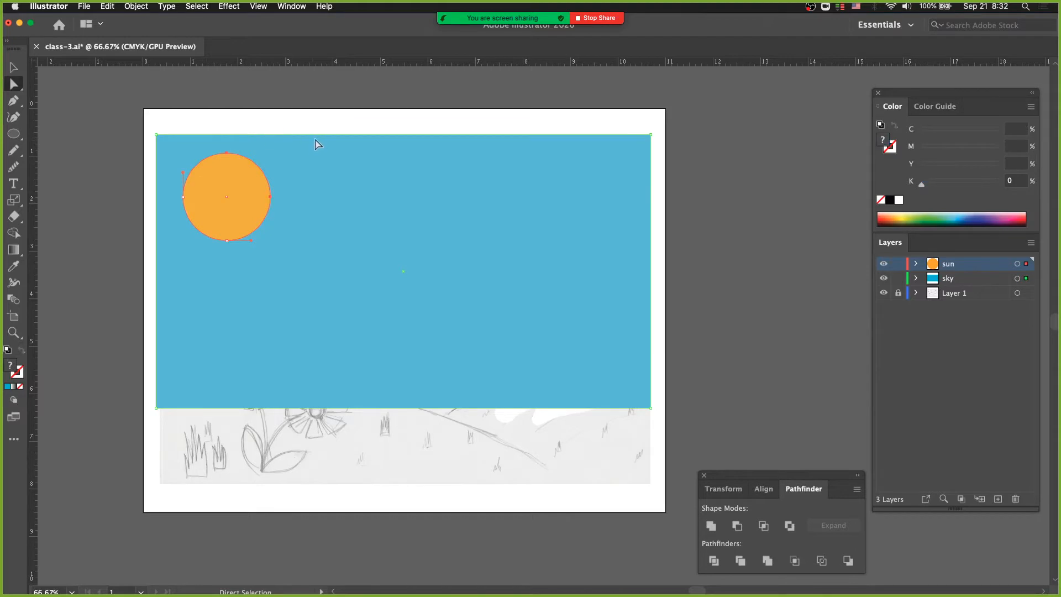
{"action": "left_click", "coordinate": [898, 278]}
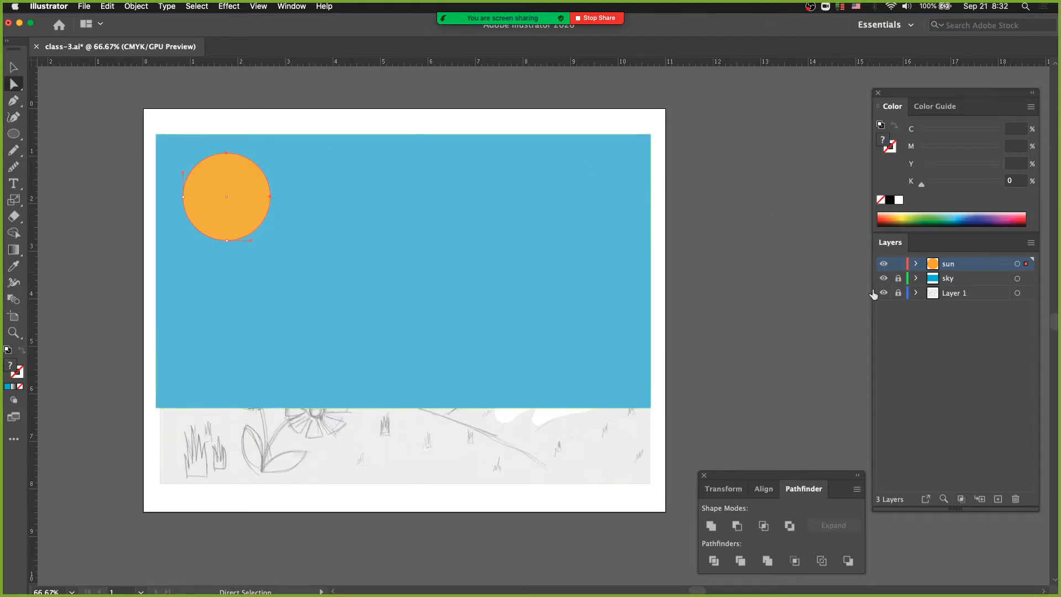
{"action": "left_click", "coordinate": [801, 319]}
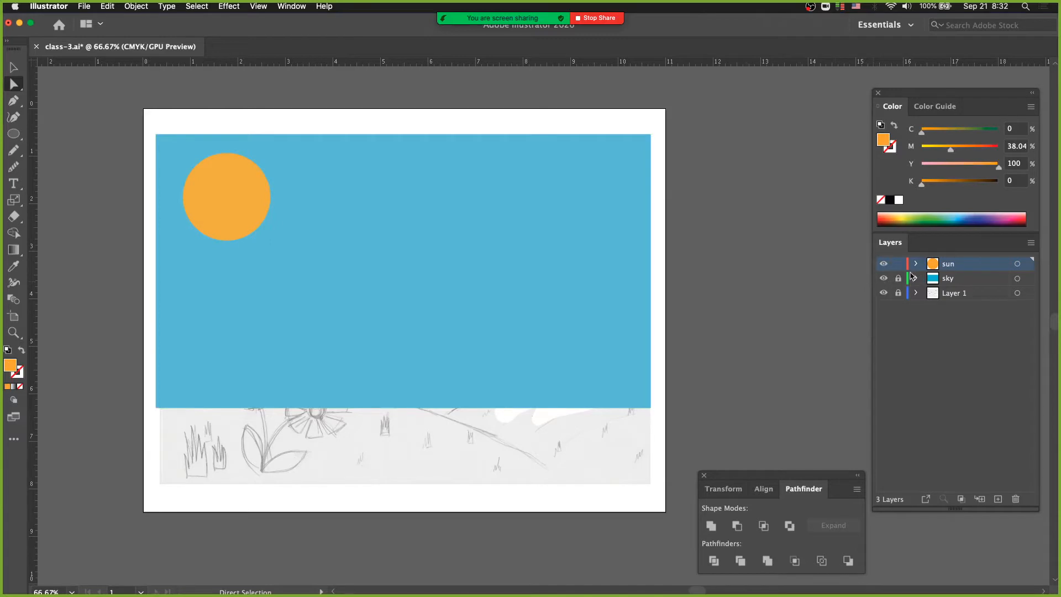
{"action": "left_click_drag", "start_coordinate": [153, 119], "coordinate": [325, 266]}
{"action": "left_click", "coordinate": [163, 6]}
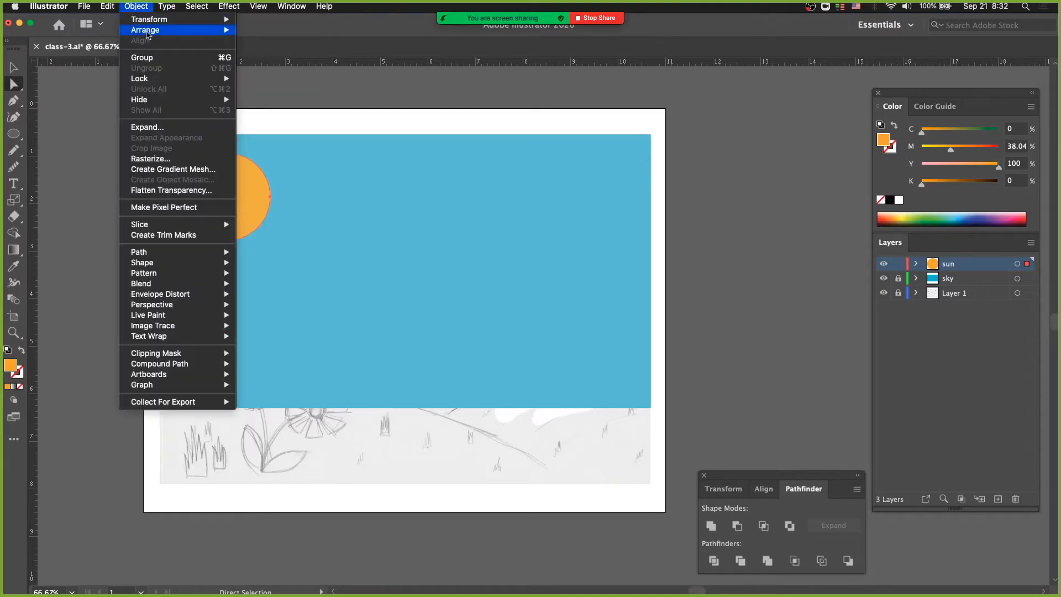
{"action": "mouse_move", "coordinate": [148, 33]}
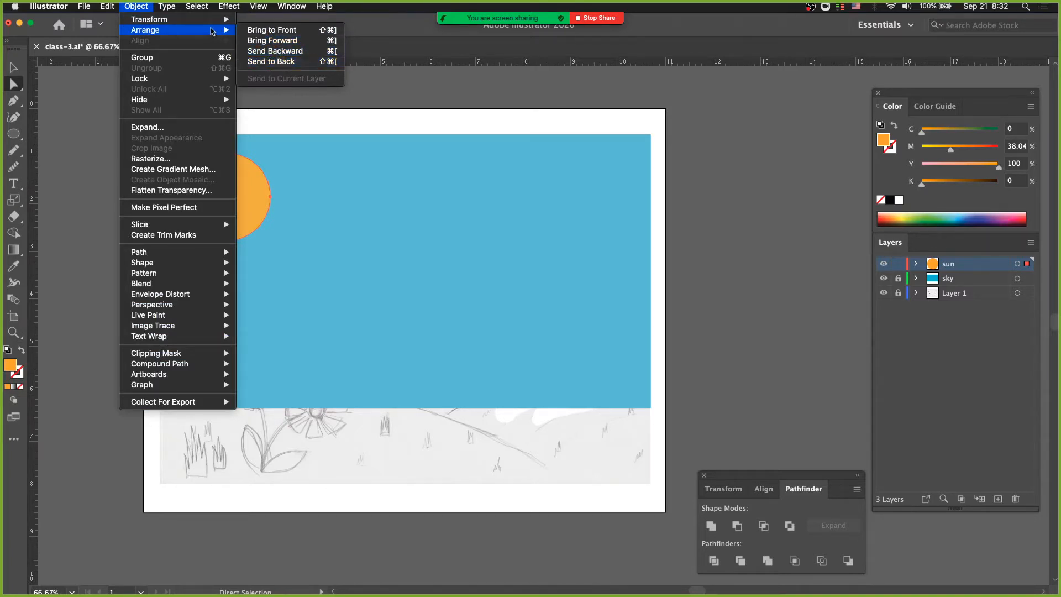
{"action": "left_click", "coordinate": [140, 6]}
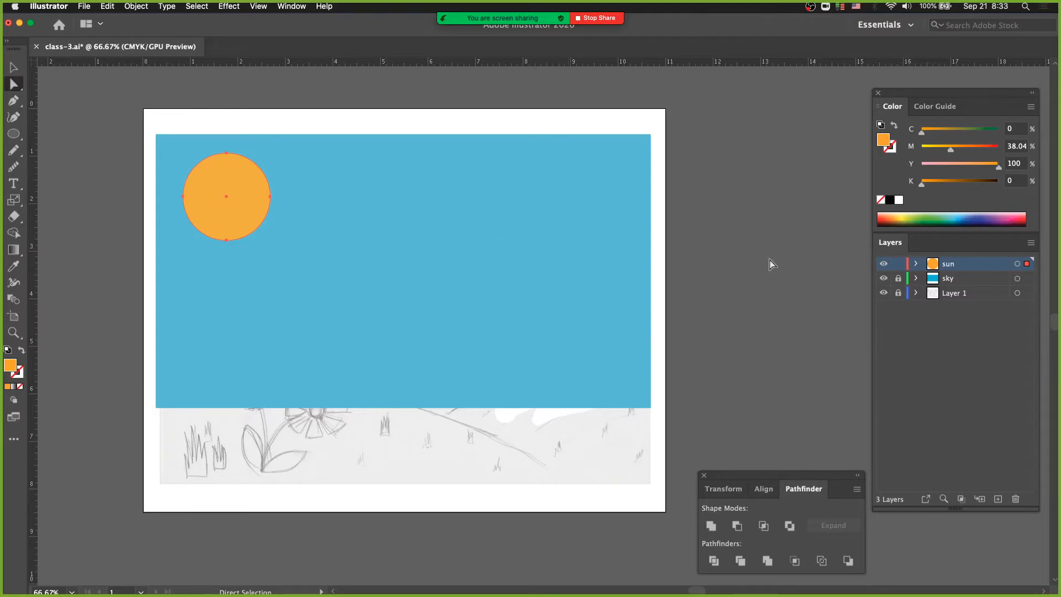
Step: Unlock the sky layer, select both the sun and sky shapes, and delete them
{"action": "left_click", "coordinate": [898, 278]}
{"action": "left_click", "coordinate": [542, 271]}
{"action": "key", "text": "v"}
{"action": "left_click_drag", "start_coordinate": [197, 114], "coordinate": [337, 200]}
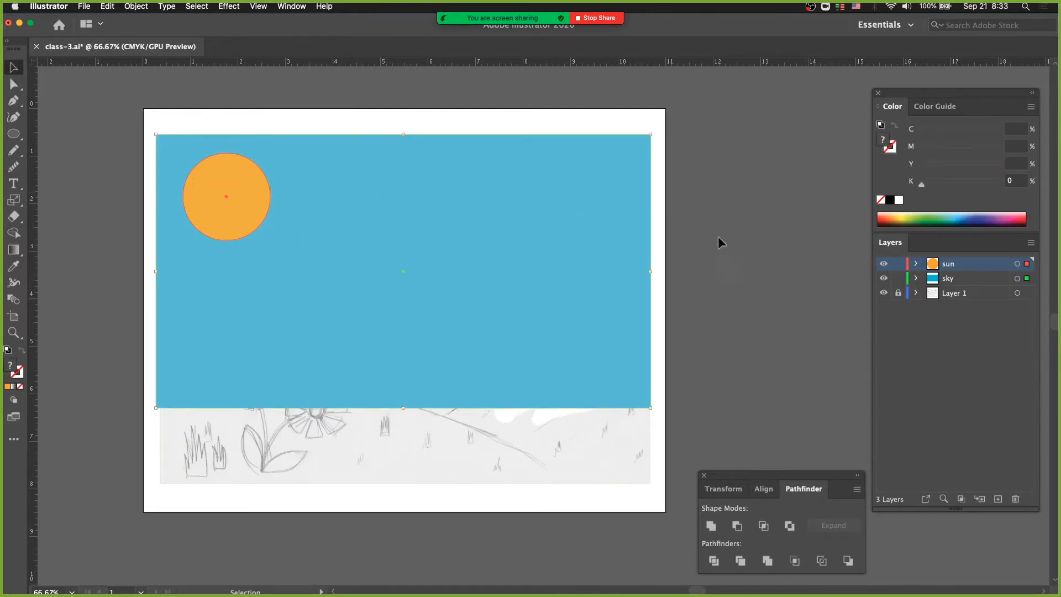
{"action": "key", "text": "Delete"}
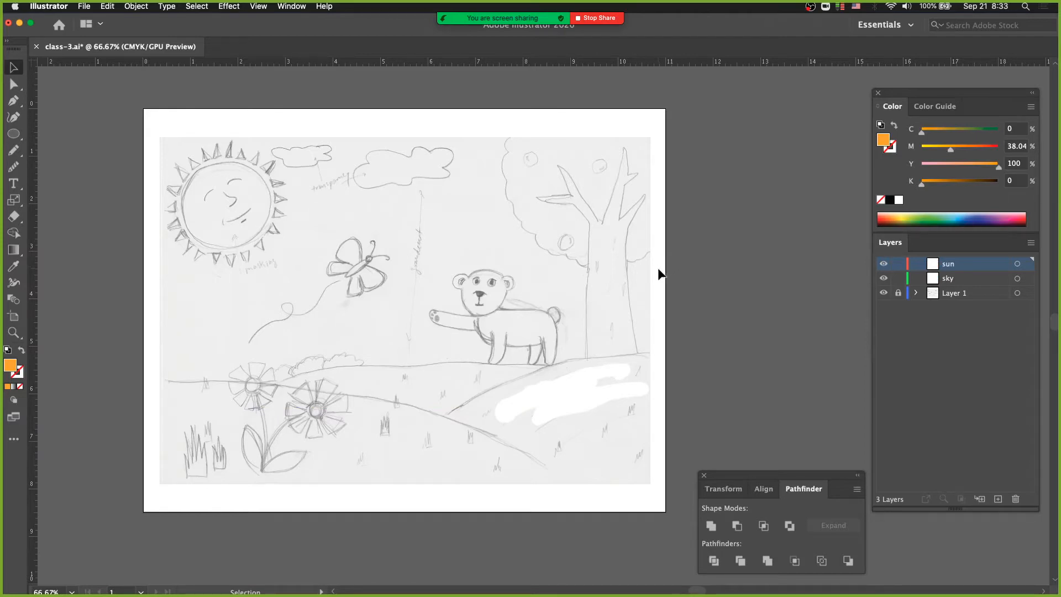
Step: Delete the empty sky layer and make 'sun' the working layer
{"action": "left_click", "coordinate": [980, 282]}
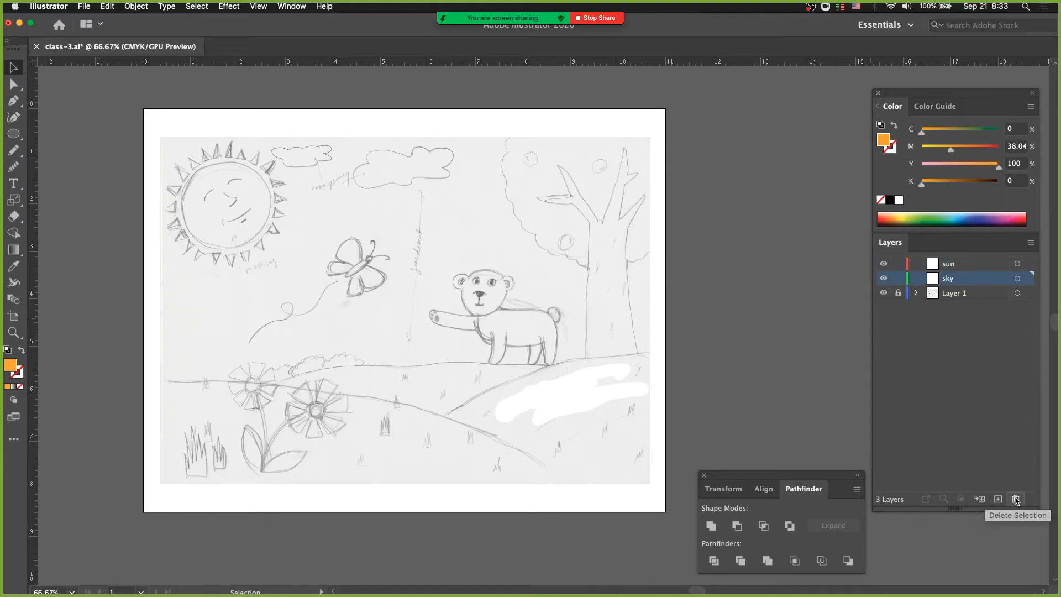
{"action": "left_click", "coordinate": [1016, 499]}
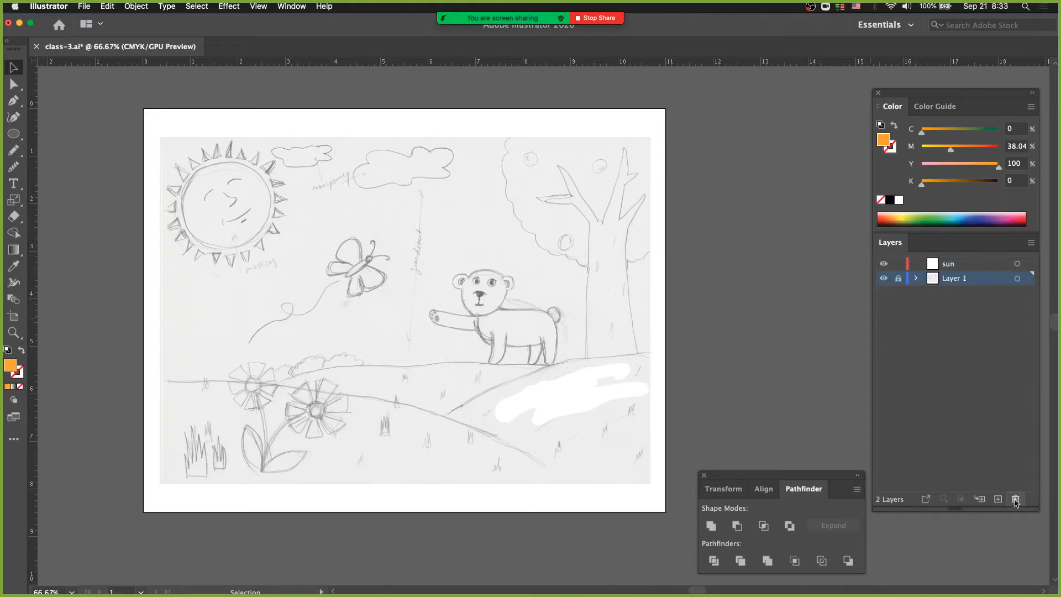
{"action": "left_click", "coordinate": [976, 267]}
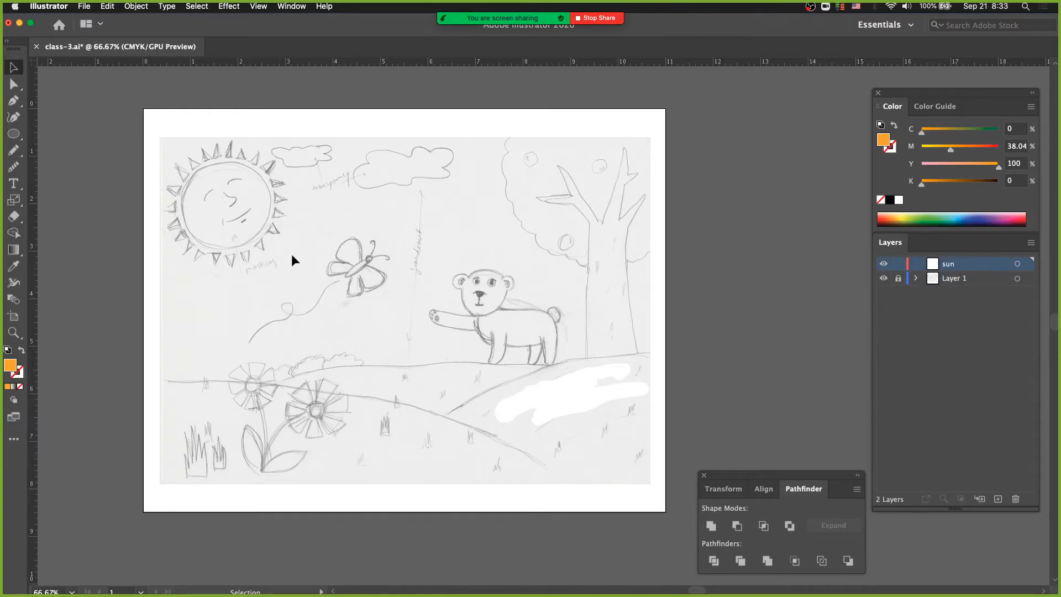
{"action": "left_click_drag", "start_coordinate": [282, 226], "coordinate": [332, 252]}
Step: Zoom in to 100% and draw an orange circle over the sketched sun on the sun layer
{"action": "left_click", "coordinate": [324, 269], "text": "super"}
{"action": "left_click_drag", "start_coordinate": [452, 285], "coordinate": [306, 273]}
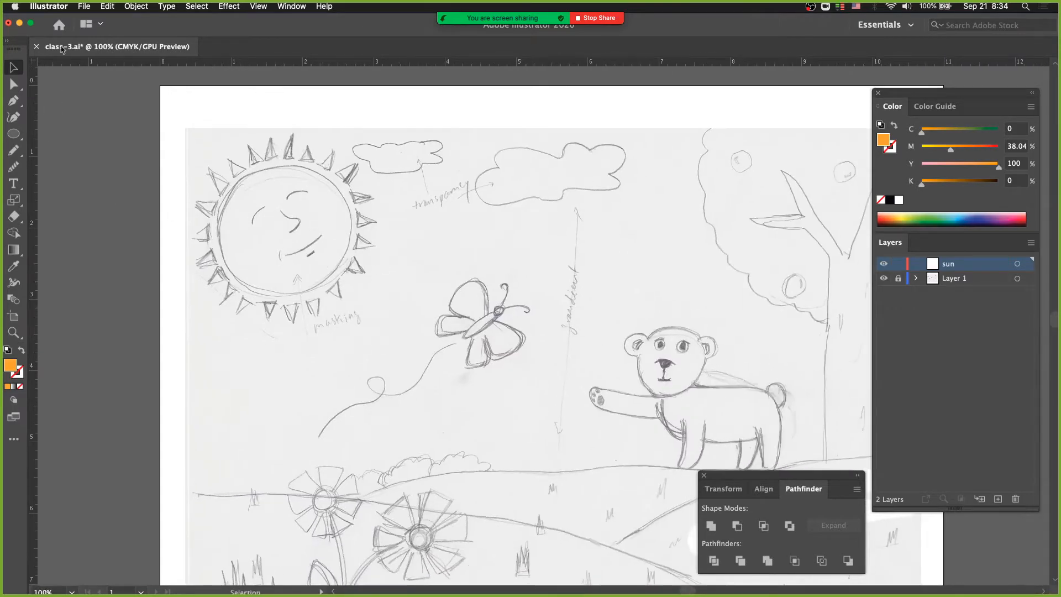
{"action": "left_click", "coordinate": [13, 133]}
{"action": "mouse_move", "coordinate": [402, 268]}
{"action": "left_mouse_down"}
{"action": "mouse_move", "coordinate": [442, 293]}
{"action": "mouse_move", "coordinate": [505, 362]}
{"action": "mouse_move", "coordinate": [483, 348]}
{"action": "left_mouse_up"}
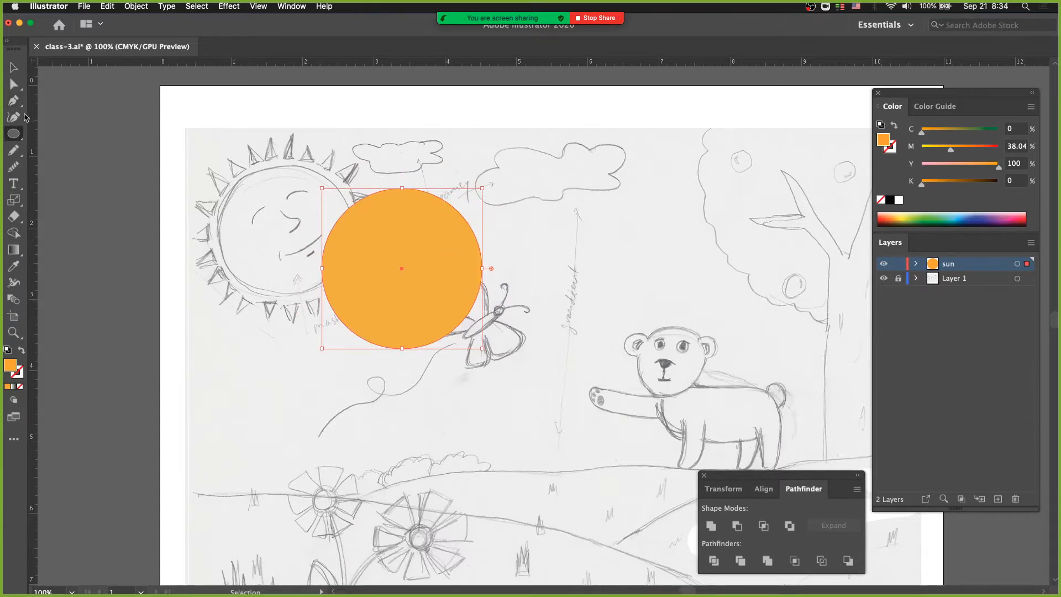
{"action": "left_click", "coordinate": [17, 138]}
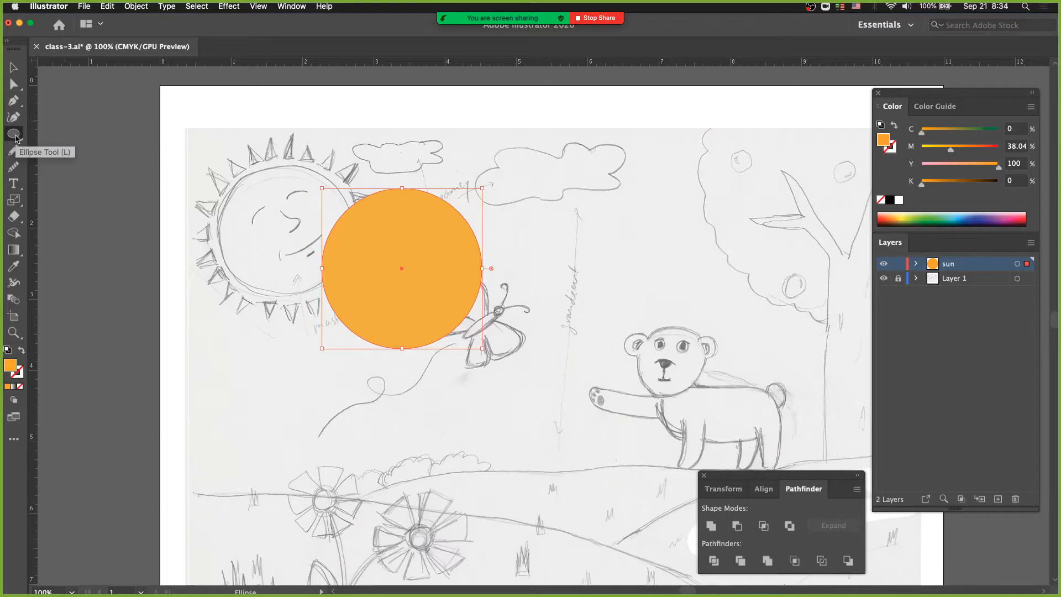
{"action": "left_click", "coordinate": [13, 138]}
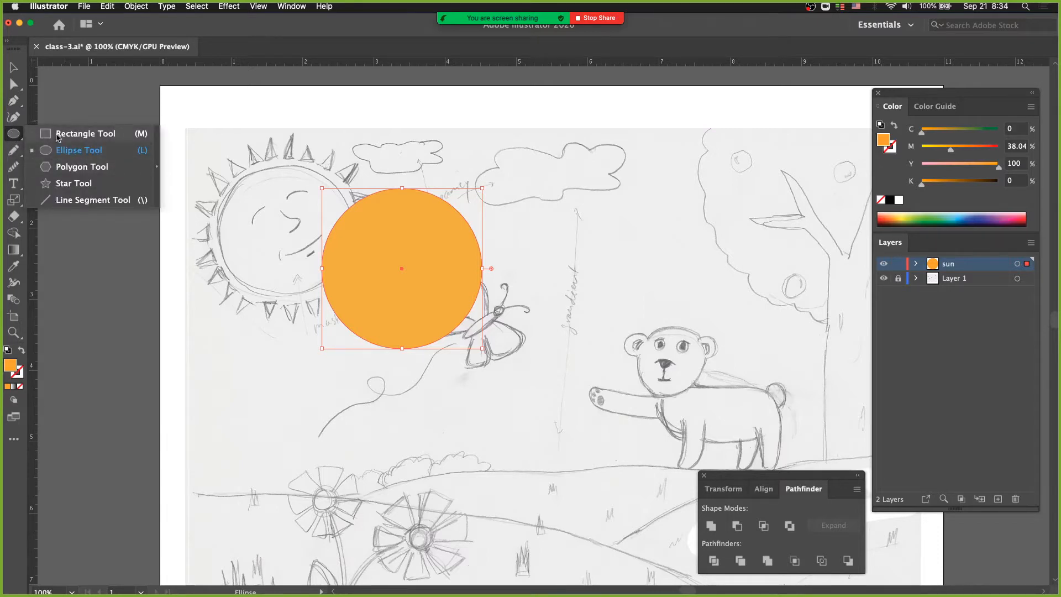
{"action": "left_click", "coordinate": [62, 134]}
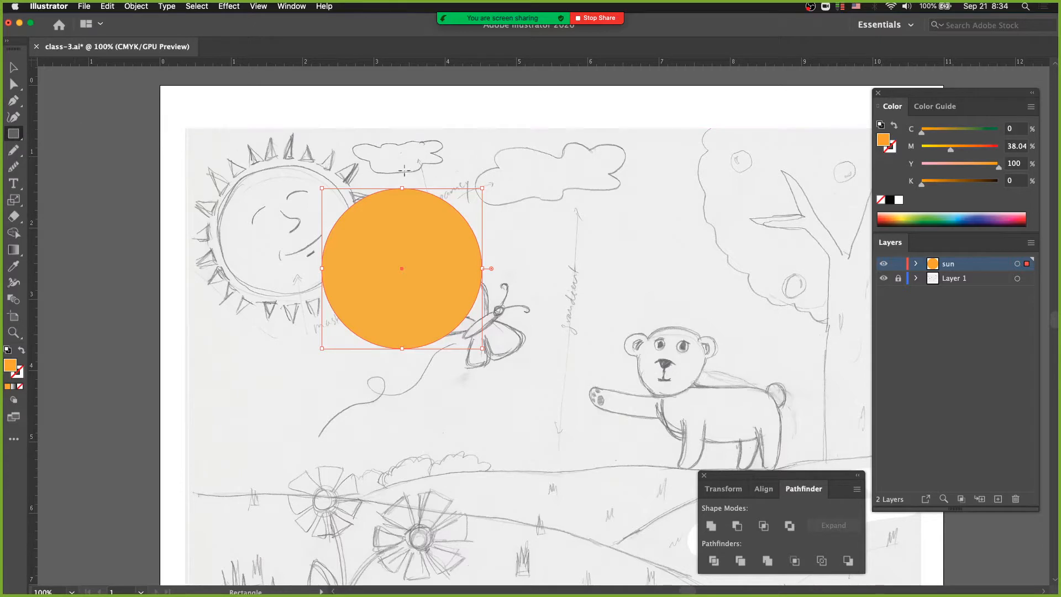
Step: Turn a small rectangle above the circle into a thin triangle by scaling its top anchors to a point
{"action": "left_click_drag", "start_coordinate": [403, 158], "coordinate": [397, 183]}
{"action": "key", "text": "cmd+z"}
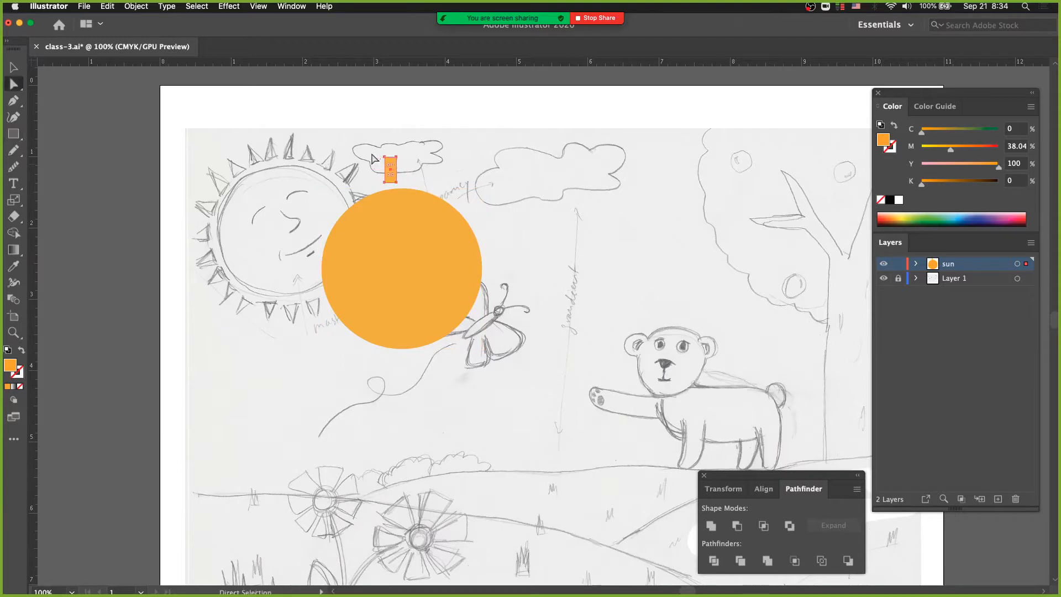
{"action": "key", "text": "a"}
{"action": "left_click_drag", "start_coordinate": [393, 152], "coordinate": [417, 165]}
{"action": "left_click", "coordinate": [15, 201]}
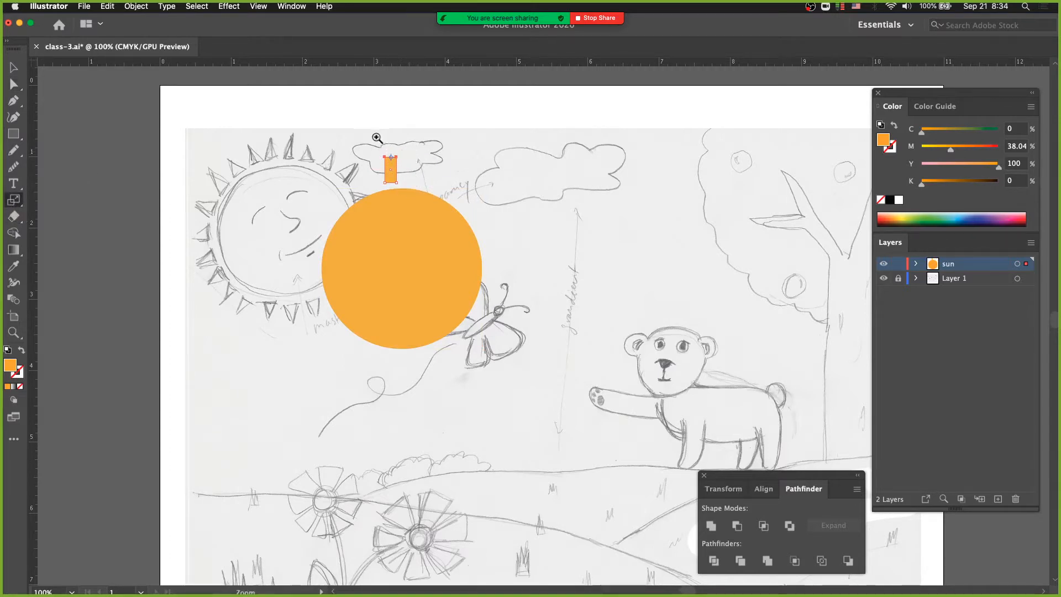
{"action": "left_click_drag", "start_coordinate": [374, 139], "coordinate": [449, 222]}
{"action": "left_click", "coordinate": [440, 209]}
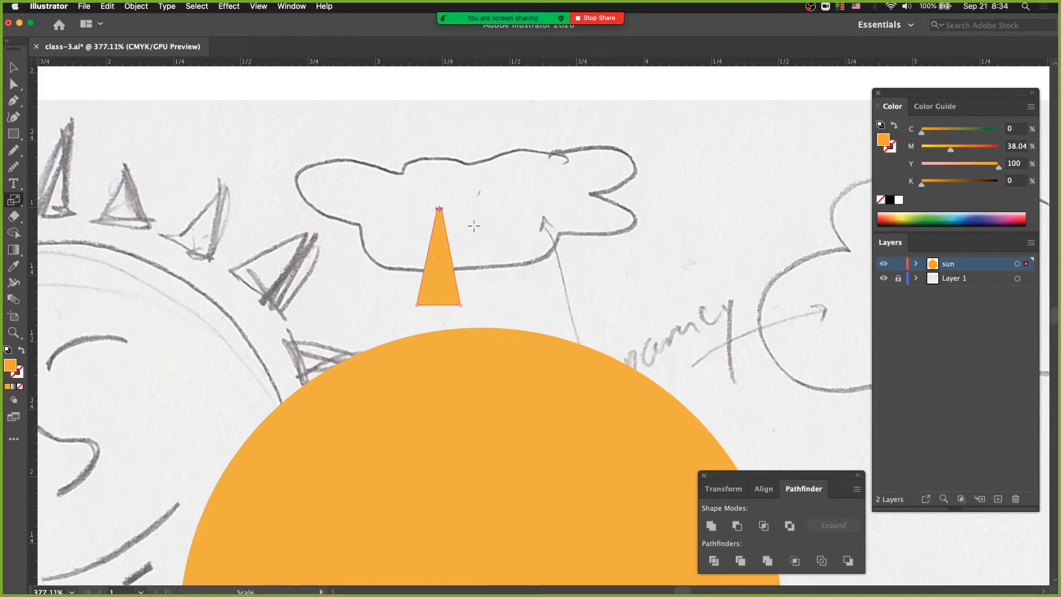
{"action": "key", "text": "v"}
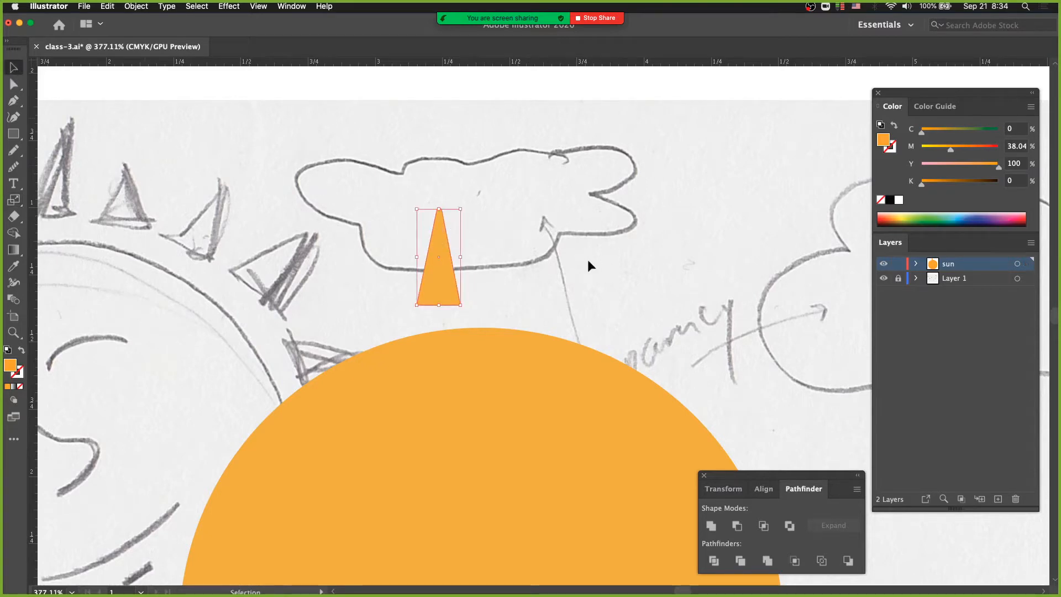
{"action": "left_click", "coordinate": [588, 260]}
{"action": "left_click", "coordinate": [512, 305], "text": "alt+super"}
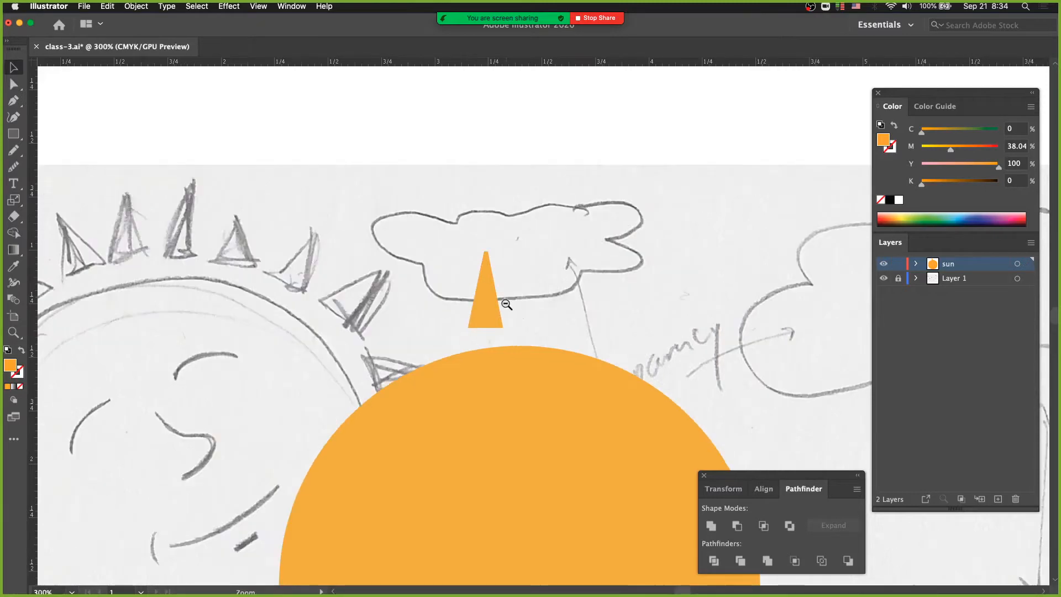
{"action": "left_click", "coordinate": [522, 318], "text": "alt+super"}
{"action": "left_click_drag", "start_coordinate": [524, 304], "coordinate": [441, 185]}
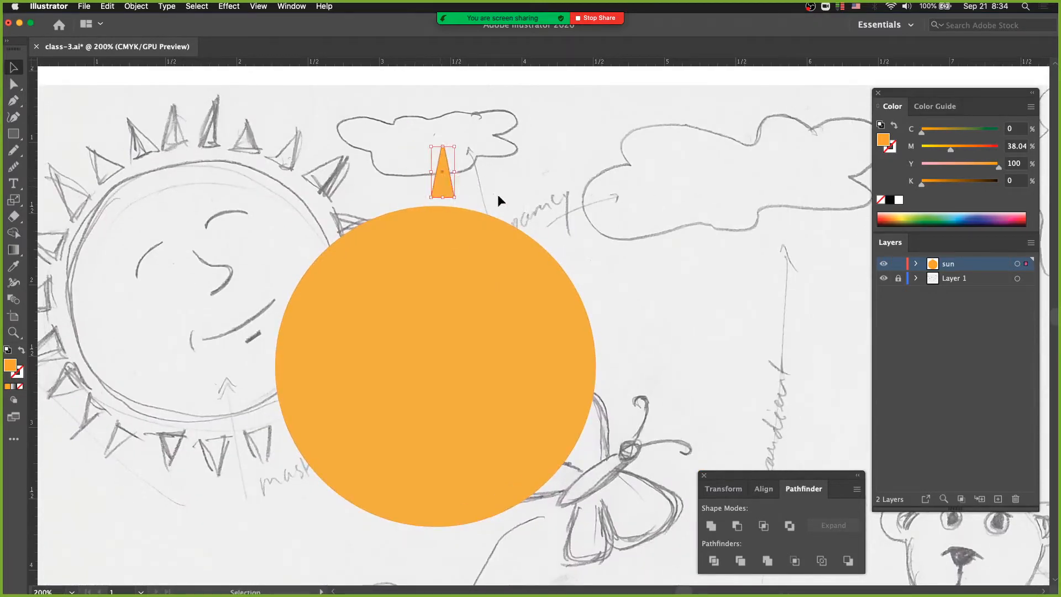
Step: Centre the triangle horizontally on the circle using Horizontal Align Center in the Align panel
{"action": "left_click", "coordinate": [383, 172]}
{"action": "left_click_drag", "start_coordinate": [522, 291], "coordinate": [523, 293]}
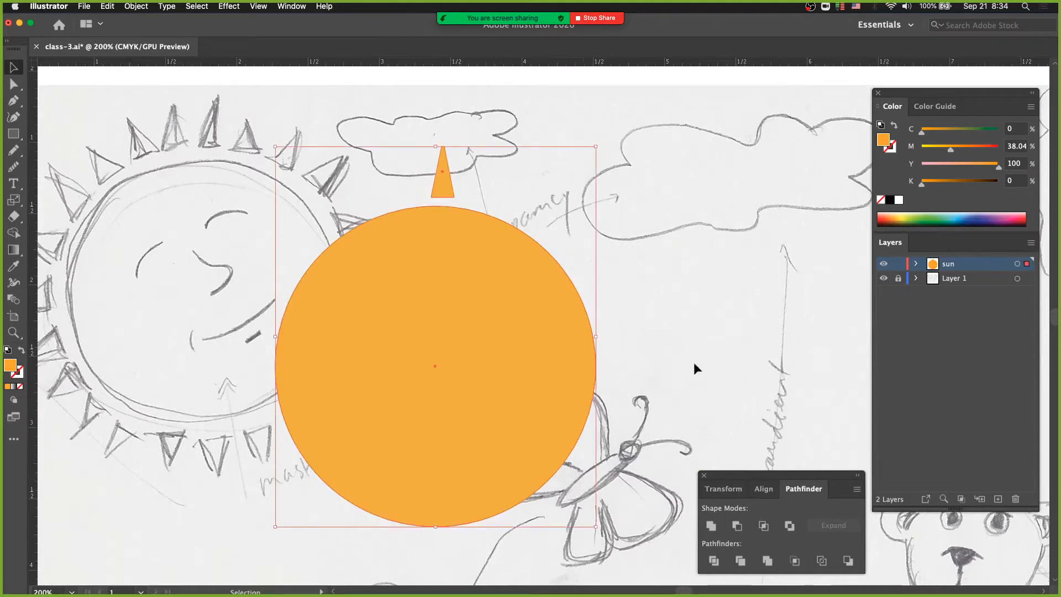
{"action": "left_click", "coordinate": [763, 489]}
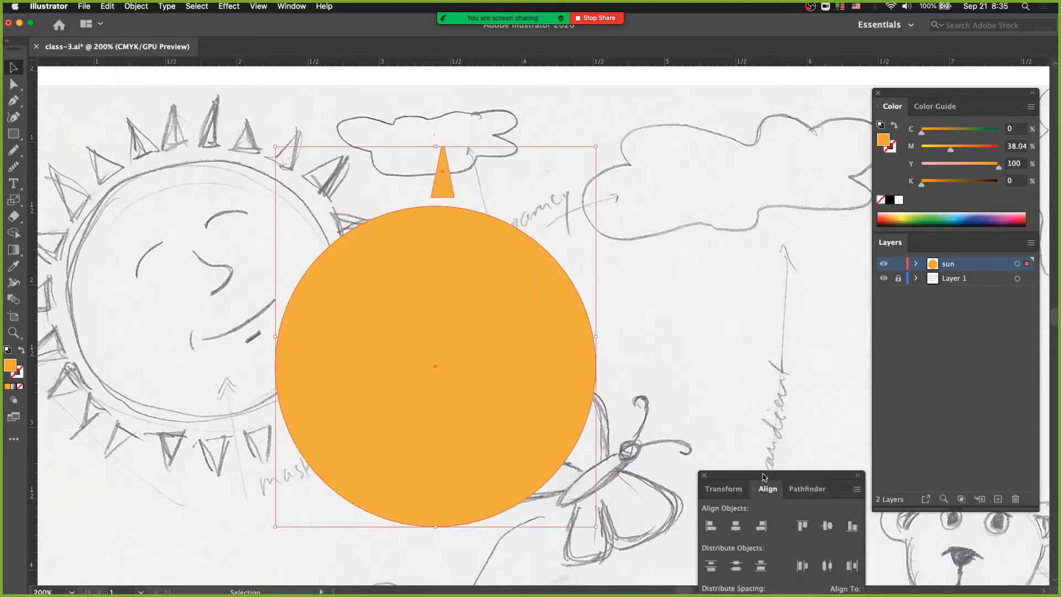
{"action": "left_click_drag", "start_coordinate": [763, 476], "coordinate": [741, 225]}
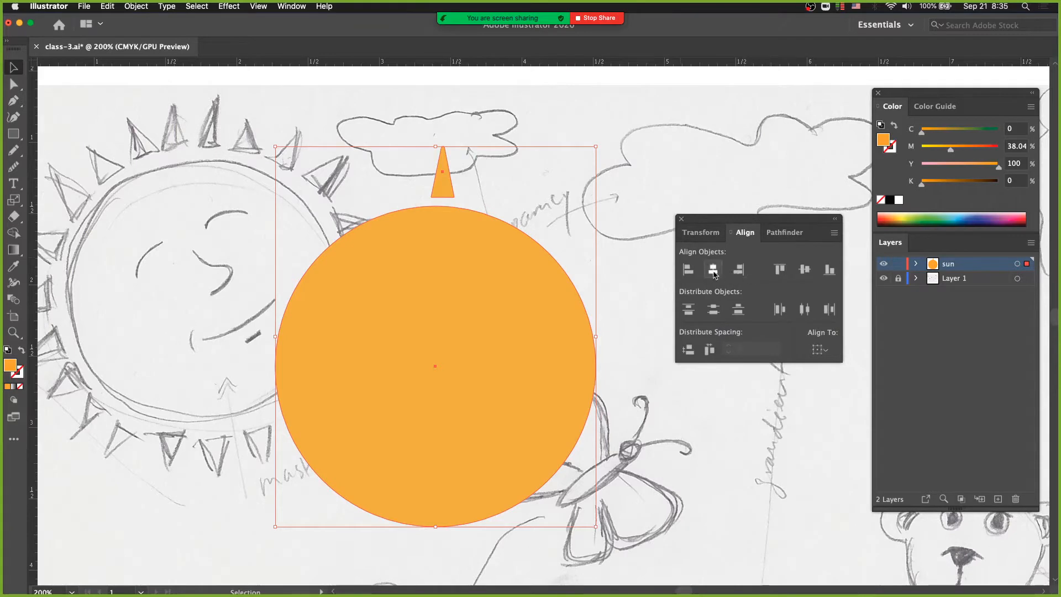
{"action": "left_click", "coordinate": [714, 270]}
{"action": "left_click", "coordinate": [651, 329]}
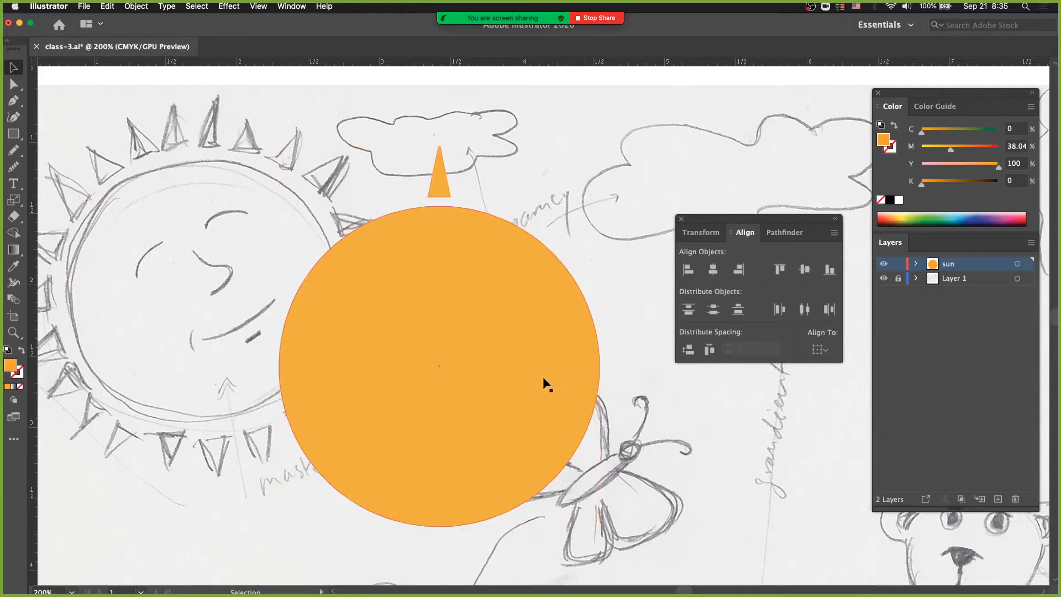
{"action": "scroll", "coordinate": [488, 365], "scroll_direction": "right", "scroll_amount": 3}
{"action": "scroll", "coordinate": [488, 365], "scroll_direction": "down", "scroll_amount": 1}
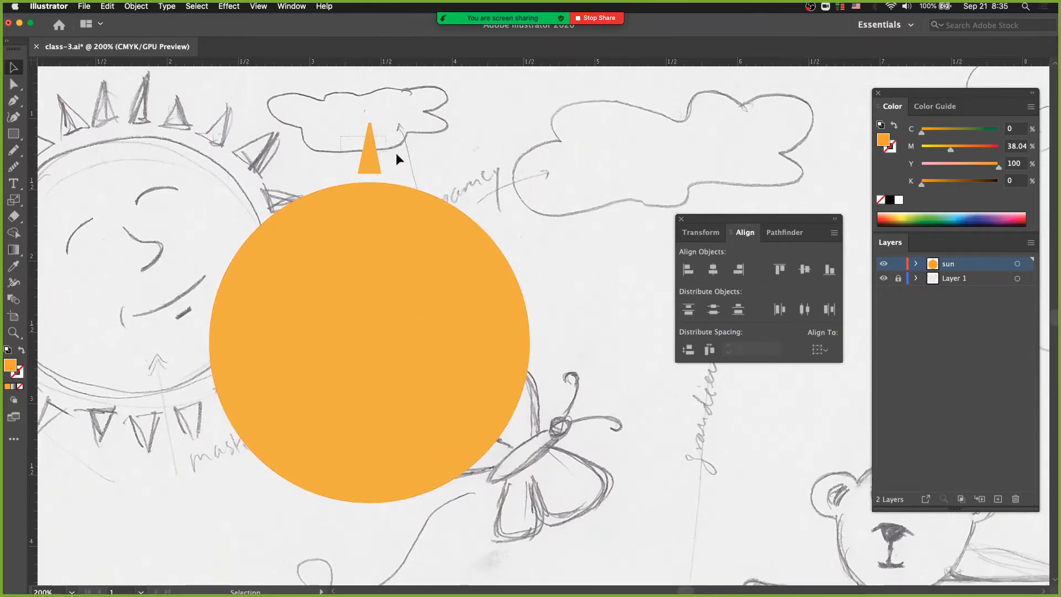
Step: Select the triangle ray, switch the artwork to Outline view, and pick the Rotate Tool
{"action": "left_click", "coordinate": [375, 161]}
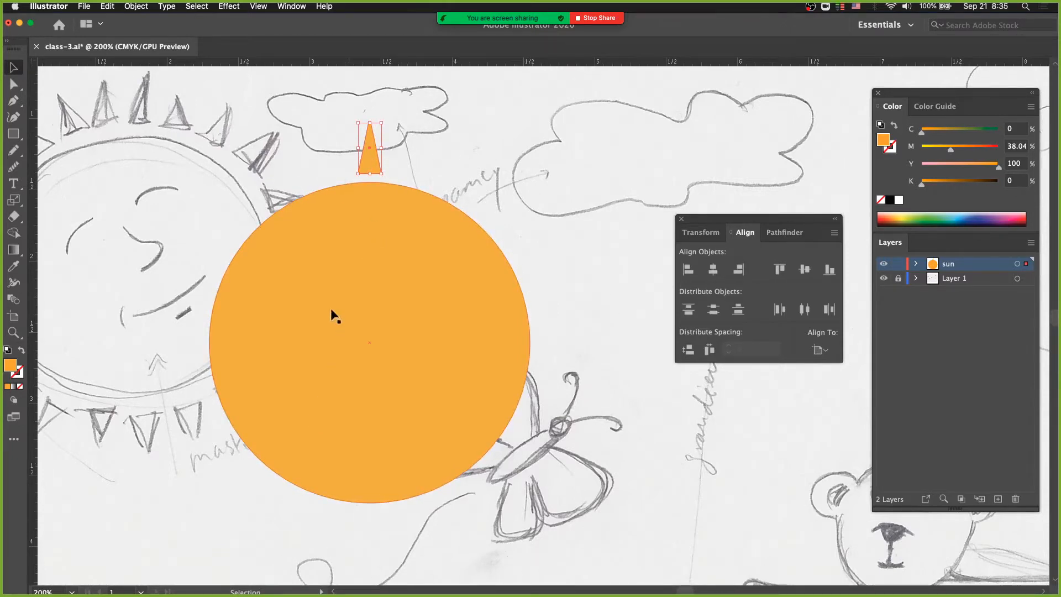
{"action": "left_click", "coordinate": [224, 9]}
{"action": "left_click", "coordinate": [259, 8]}
{"action": "left_click", "coordinate": [259, 8]}
{"action": "left_click", "coordinate": [263, 30]}
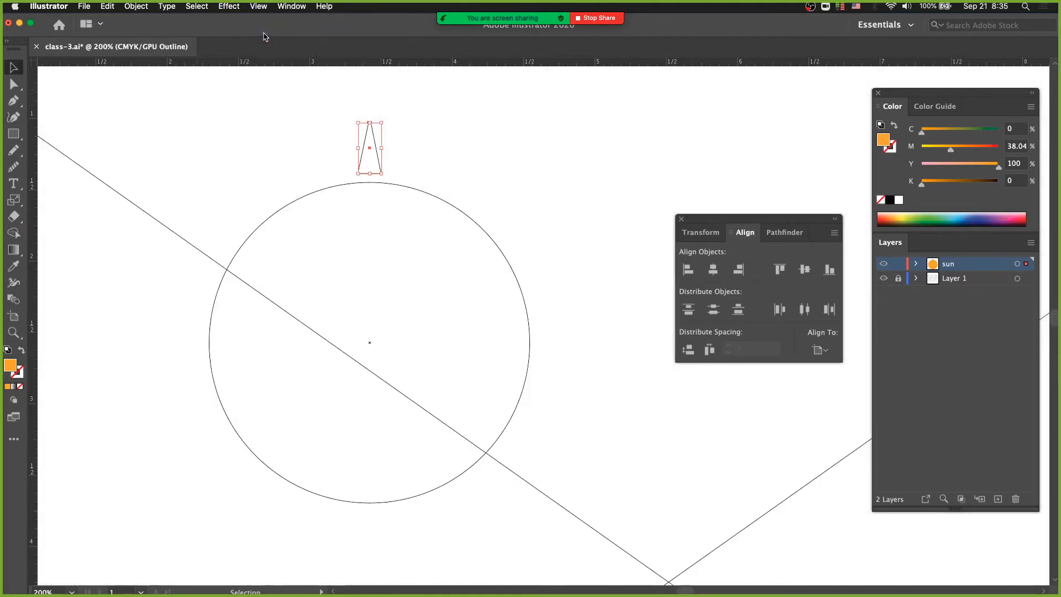
{"action": "left_click", "coordinate": [14, 200]}
{"action": "left_click_drag", "start_coordinate": [14, 204], "coordinate": [70, 201]}
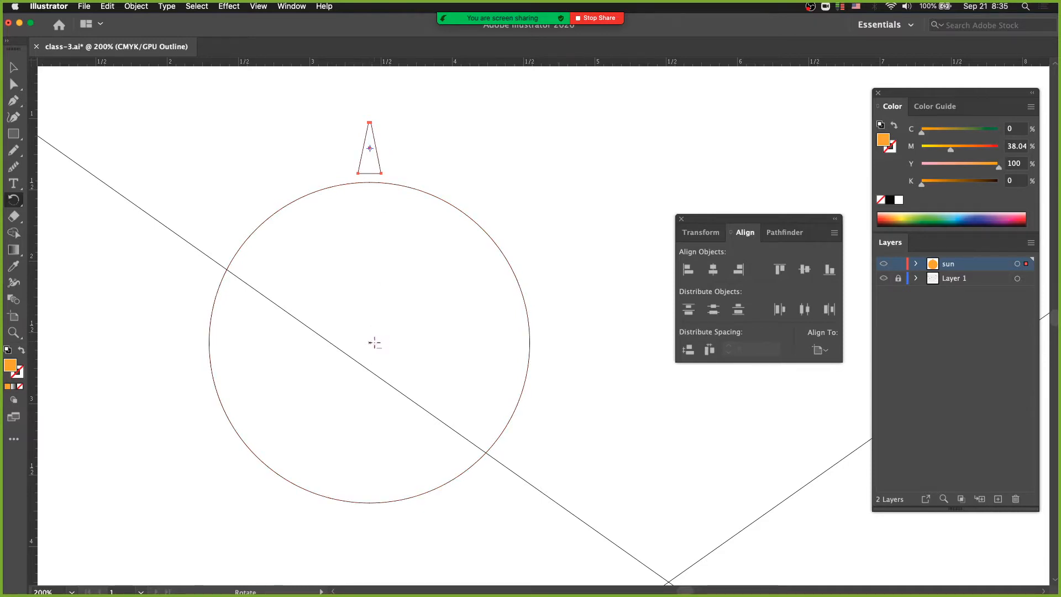
Step: Rotate a copy of the triangle 15° around the circle's centre, after previewing 20°
{"action": "left_click", "coordinate": [369, 341], "text": "alt"}
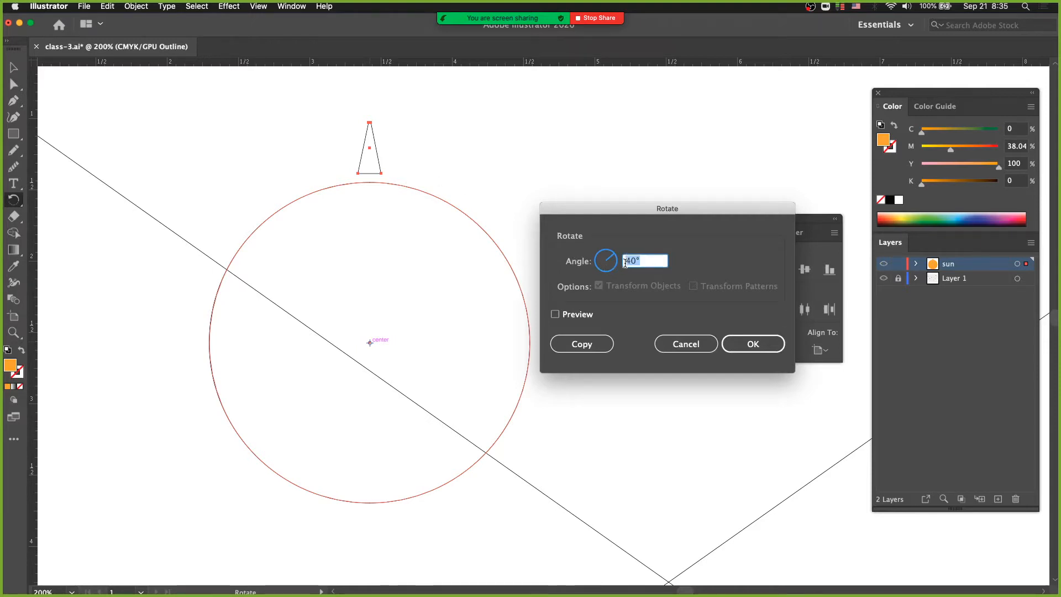
{"action": "type", "text": "20"}
{"action": "left_click", "coordinate": [569, 318]}
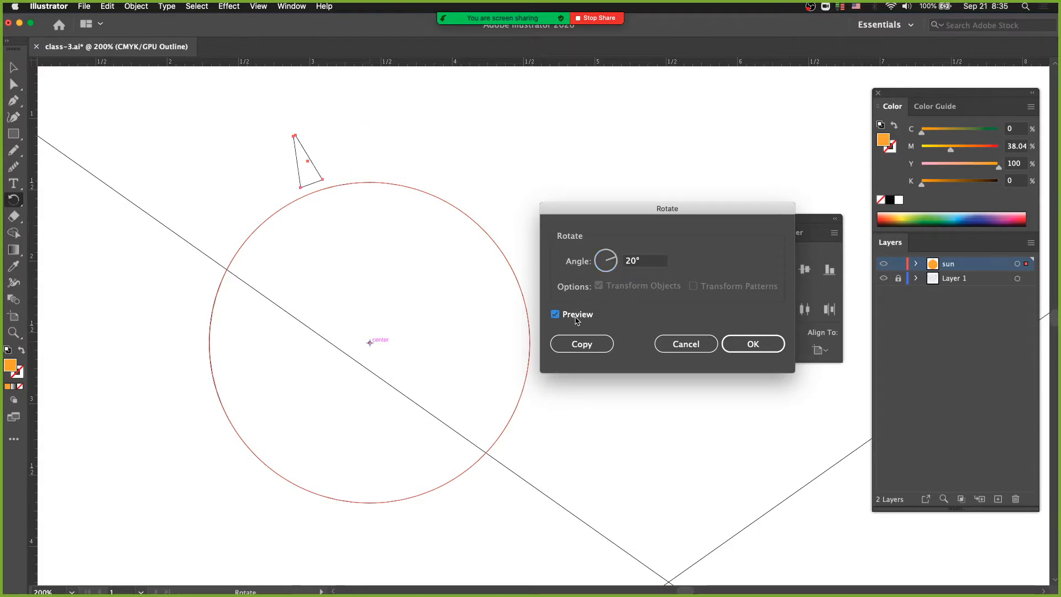
{"action": "left_click", "coordinate": [576, 319]}
{"action": "key", "text": "Tab"}
{"action": "key", "text": "Tab"}
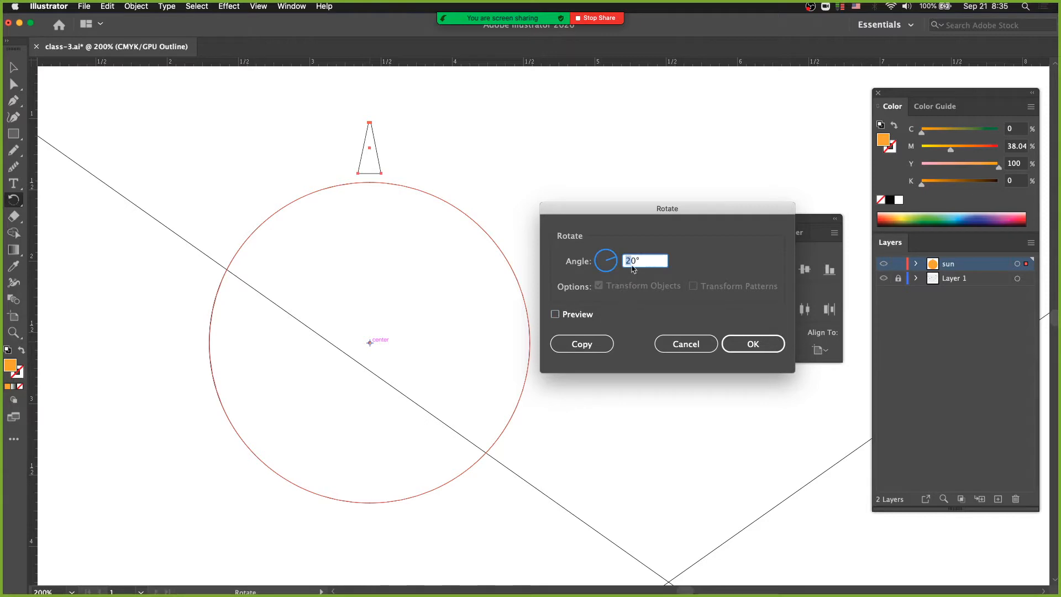
{"action": "type", "text": "15"}
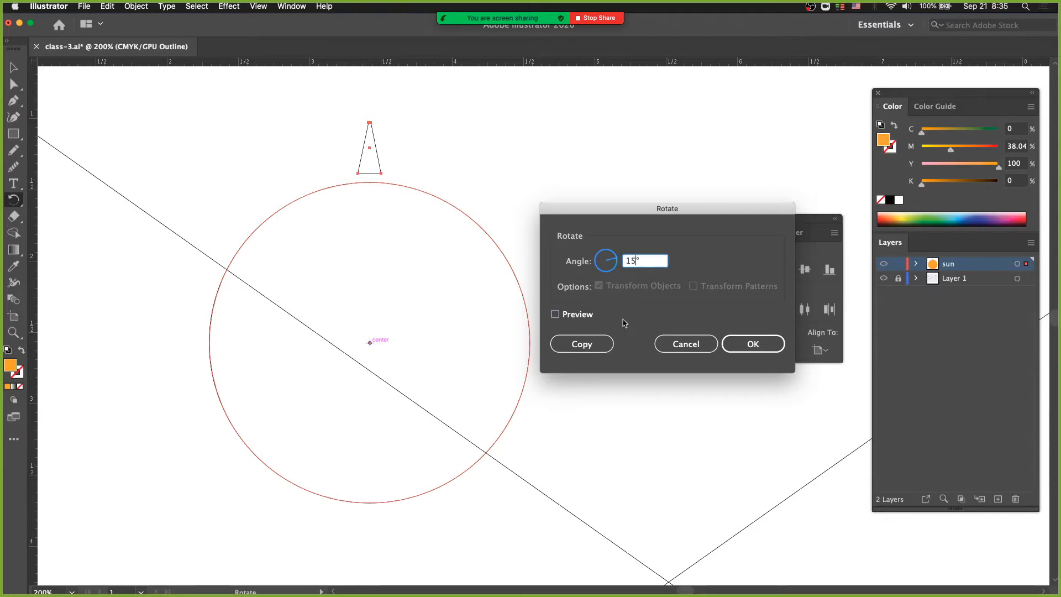
{"action": "type", "text": "5"}
{"action": "left_click", "coordinate": [581, 319]}
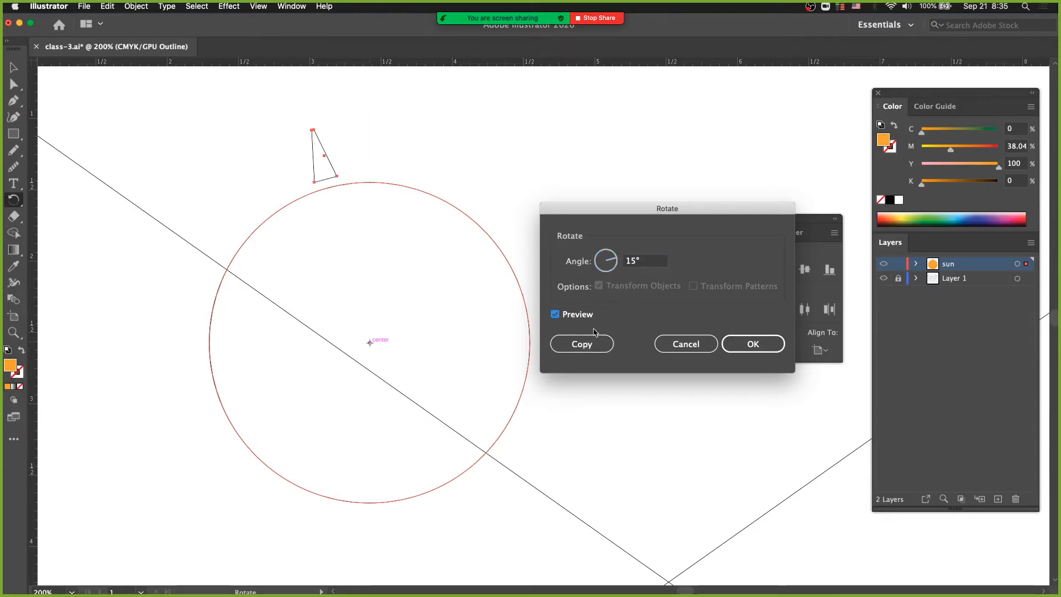
{"action": "left_click", "coordinate": [591, 342]}
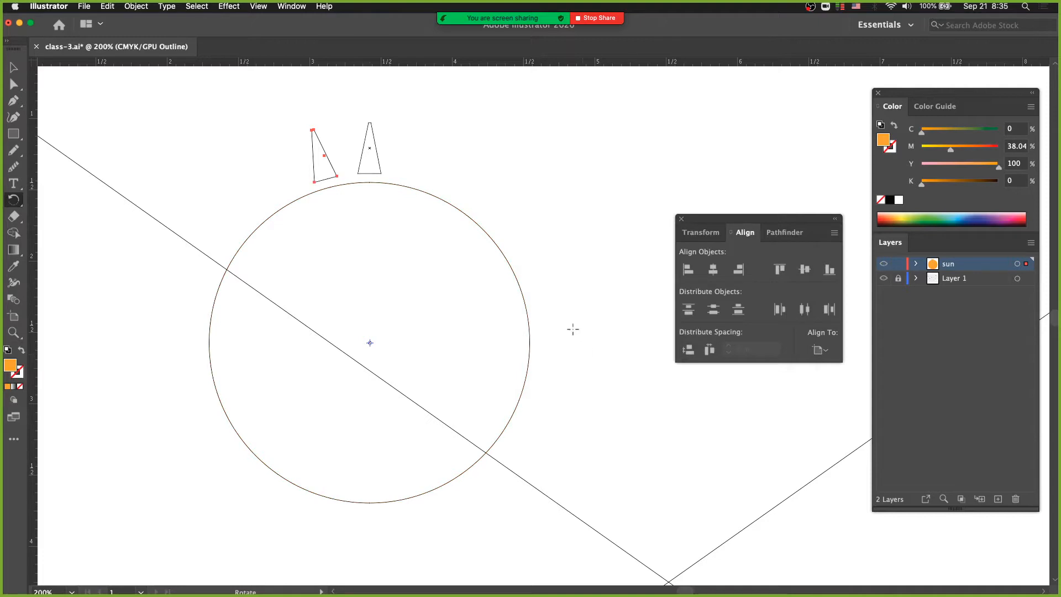
Step: Repeat Transform Again (Cmd+D) until the rotated ray copies ring the whole circle
{"action": "key", "text": "super"}
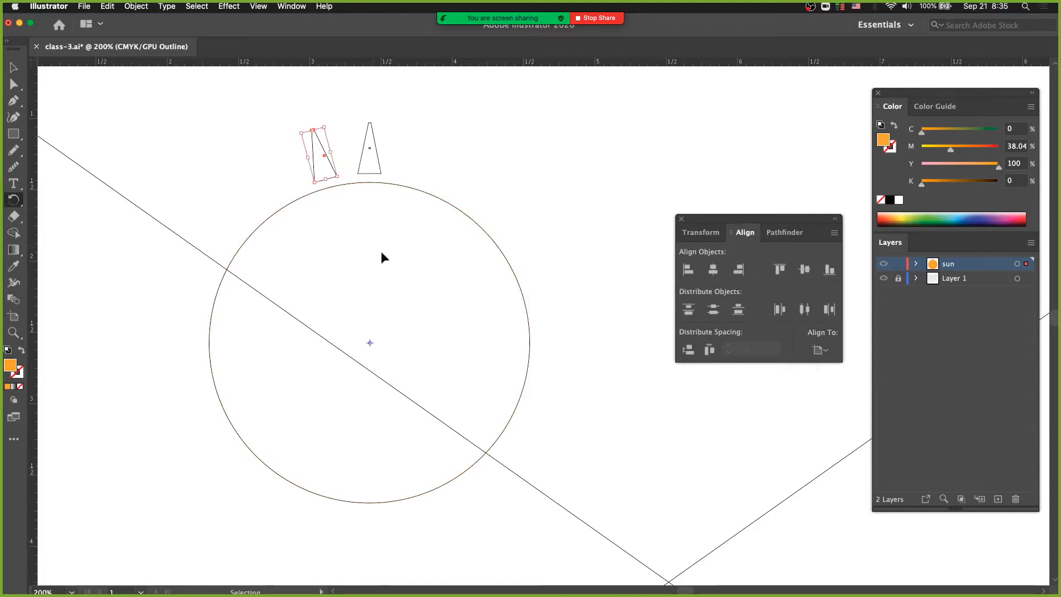
{"action": "key", "text": "super+d"}
{"action": "key", "text": "super+d"}
{"action": "key", "text": "super+d"}
{"action": "key", "text": "super+d"}
{"action": "key", "text": "super+d"}
{"action": "key", "text": "super+d"}
{"action": "key", "text": "super+d"}
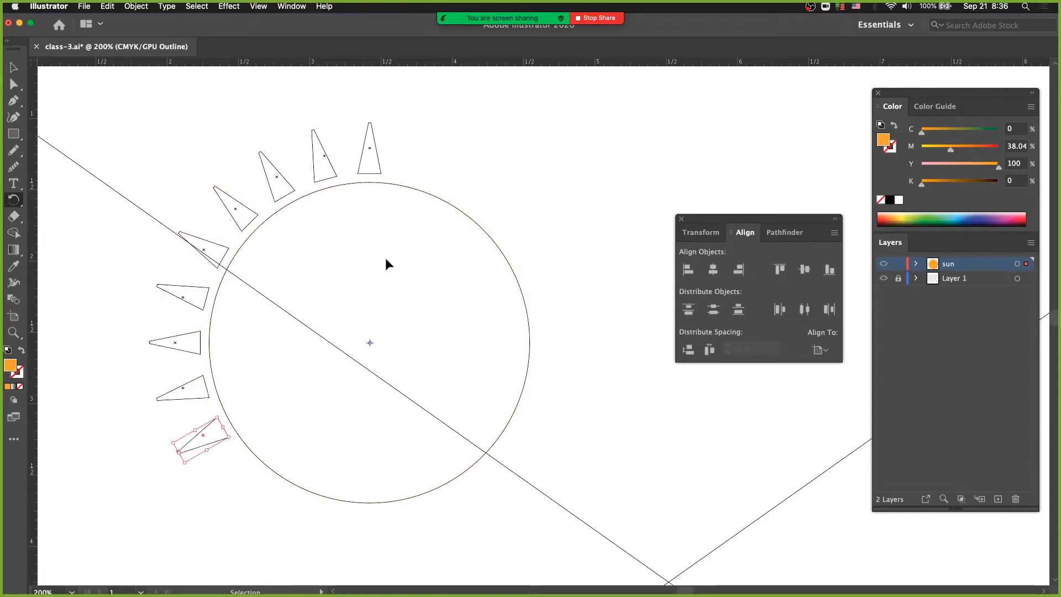
{"action": "key", "text": "super+d"}
{"action": "key", "text": "super+d"}
{"action": "key", "text": "super+d"}
{"action": "key", "text": "super+d"}
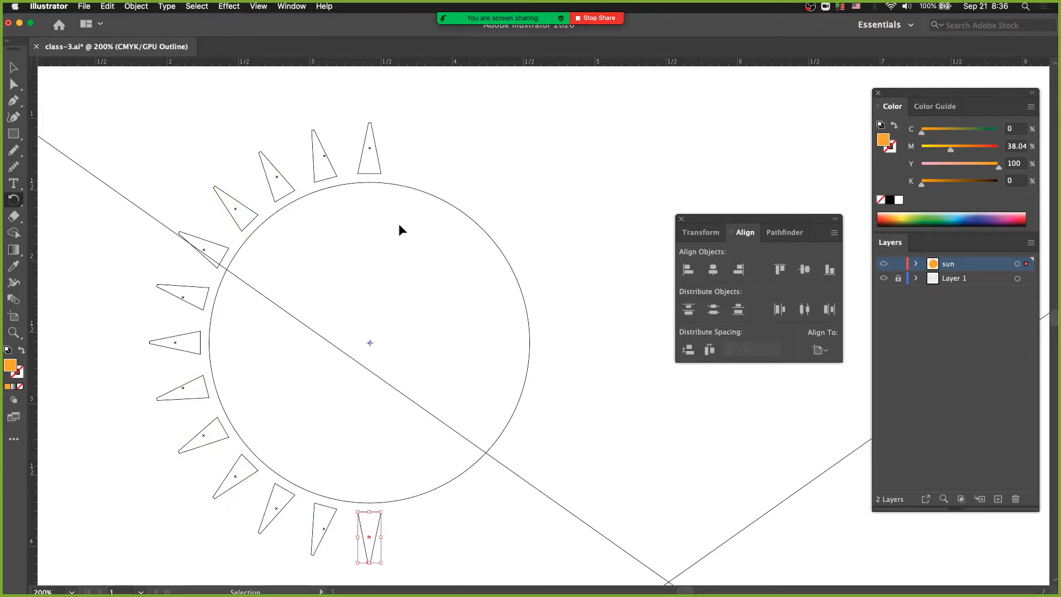
{"action": "left_click", "coordinate": [136, 6]}
{"action": "mouse_move", "coordinate": [164, 21]}
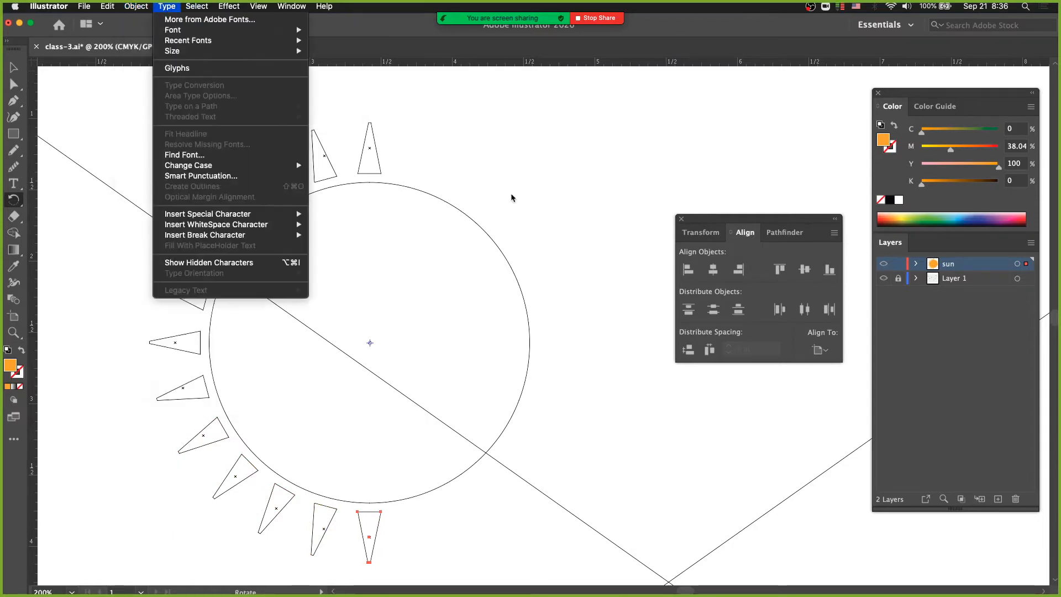
{"action": "left_click", "coordinate": [143, 6]}
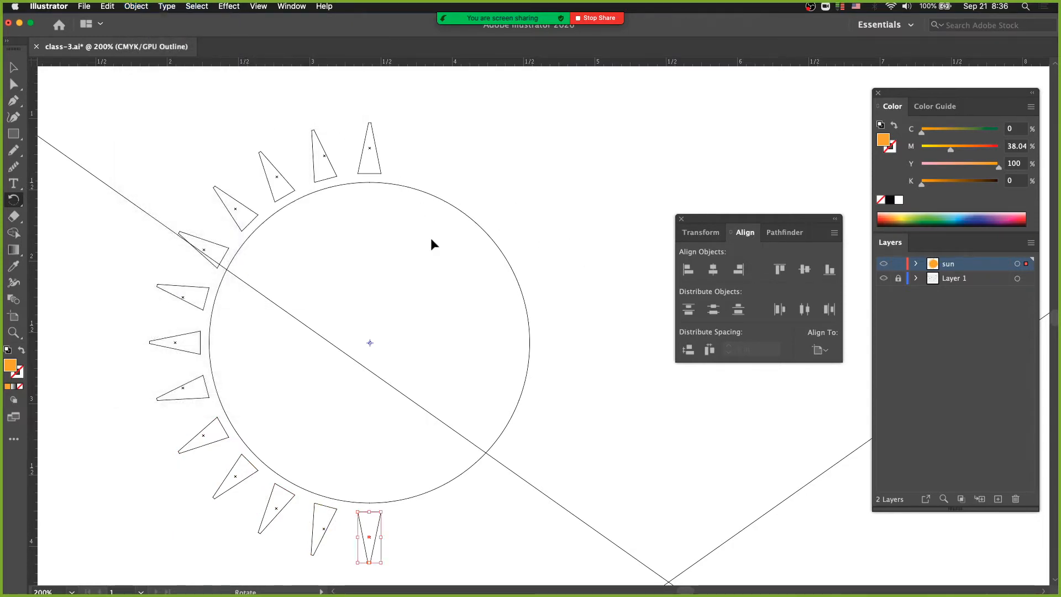
{"action": "key", "text": "super+d"}
{"action": "key", "text": "super+d"}
{"action": "key", "text": "super+d"}
{"action": "key", "text": "super+d"}
{"action": "key", "text": "super+d"}
{"action": "key", "text": "super+d"}
{"action": "key", "text": "super+d"}
{"action": "key", "text": "super+d"}
{"action": "key", "text": "super+d"}
{"action": "key", "text": "super+d"}
{"action": "key", "text": "super+d"}
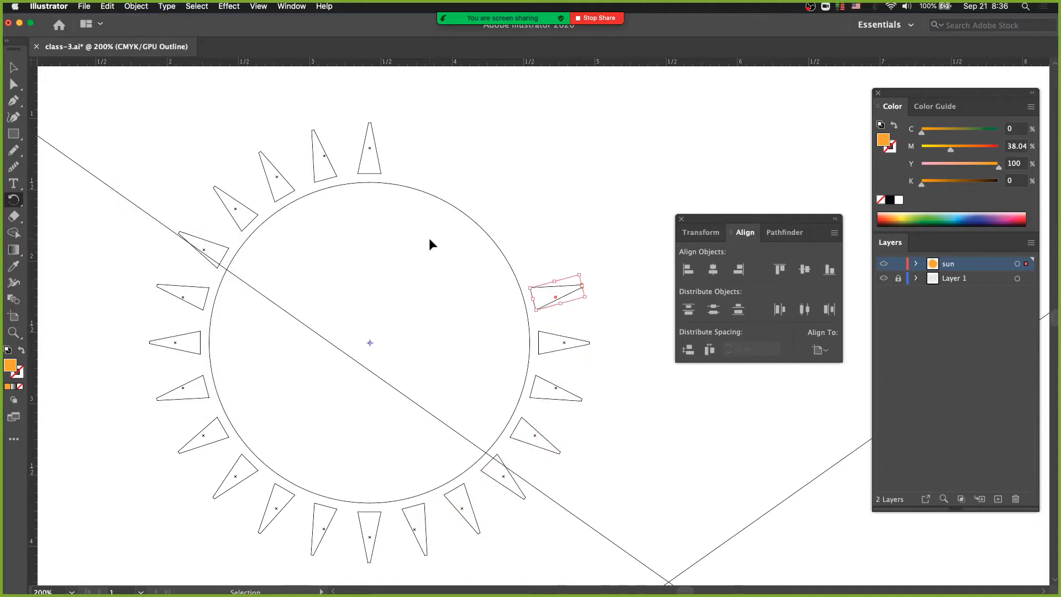
{"action": "key", "text": "r"}
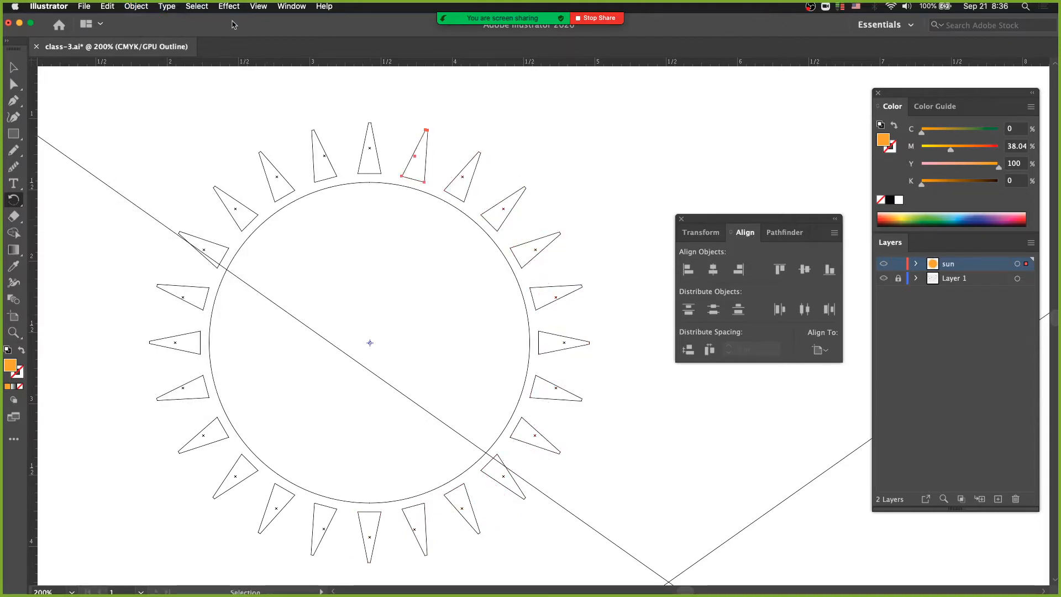
{"action": "left_click", "coordinate": [258, 6]}
Step: Return to full-colour Preview, hide the pencil sketch layer, and centre the whole sun in view
{"action": "left_click", "coordinate": [265, 18]}
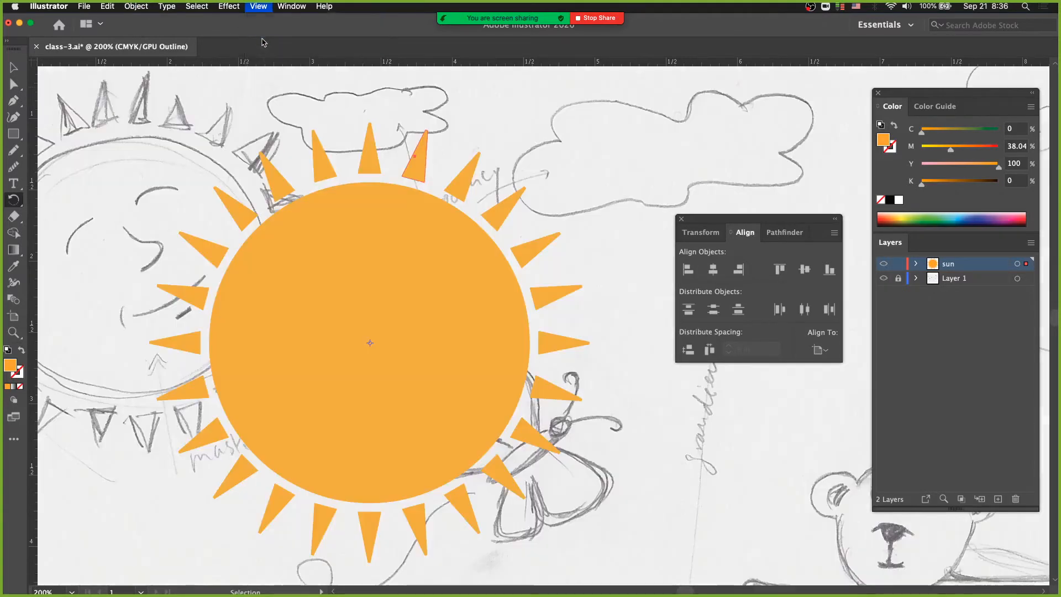
{"action": "key", "text": "v"}
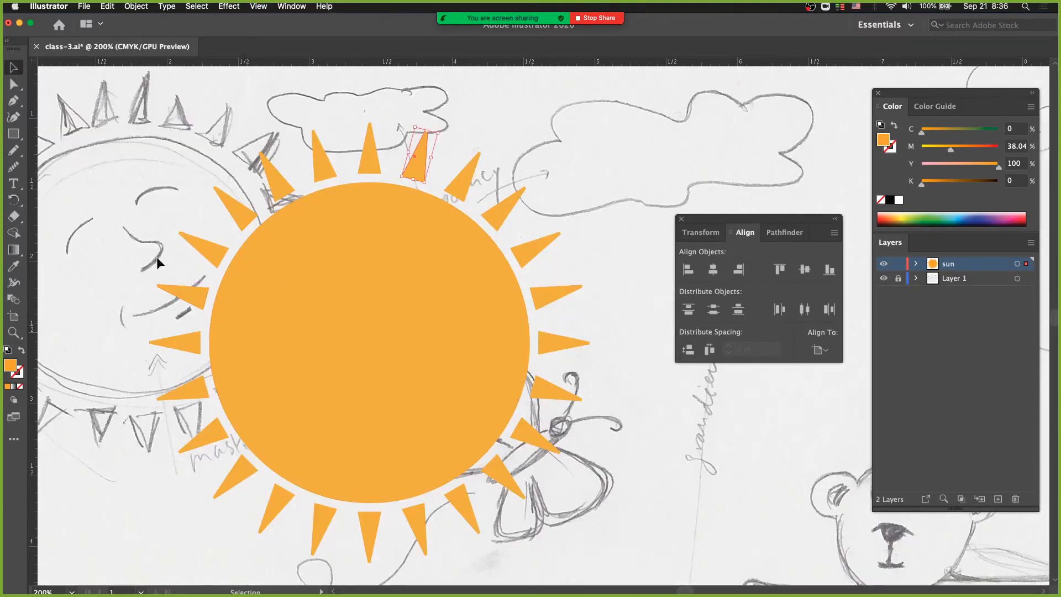
{"action": "left_click", "coordinate": [138, 267]}
{"action": "left_click", "coordinate": [883, 277]}
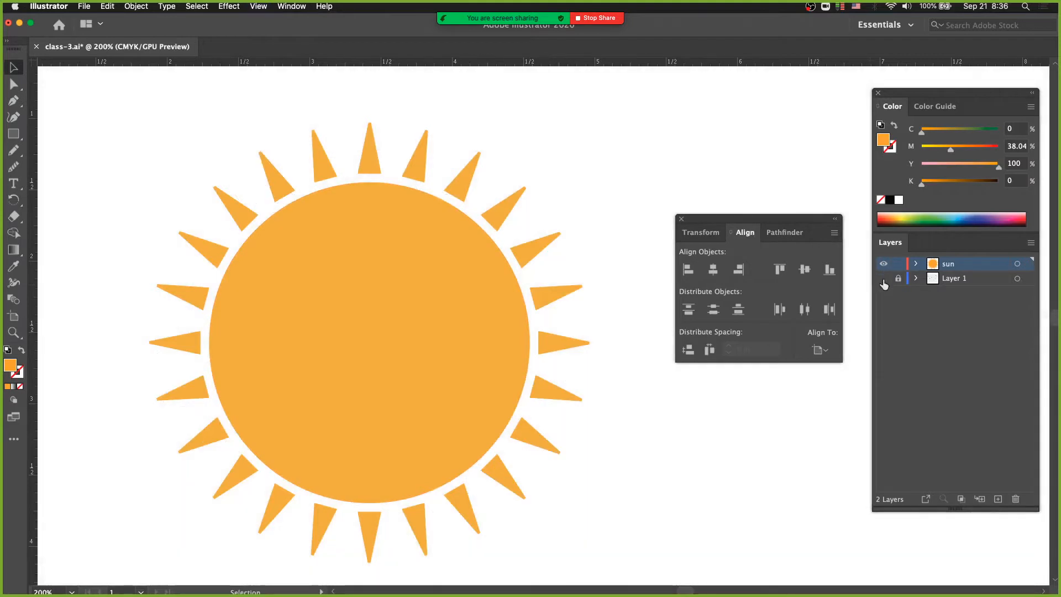
{"action": "left_click", "coordinate": [342, 339], "text": "alt+super"}
{"action": "left_click_drag", "start_coordinate": [357, 368], "coordinate": [244, 343]}
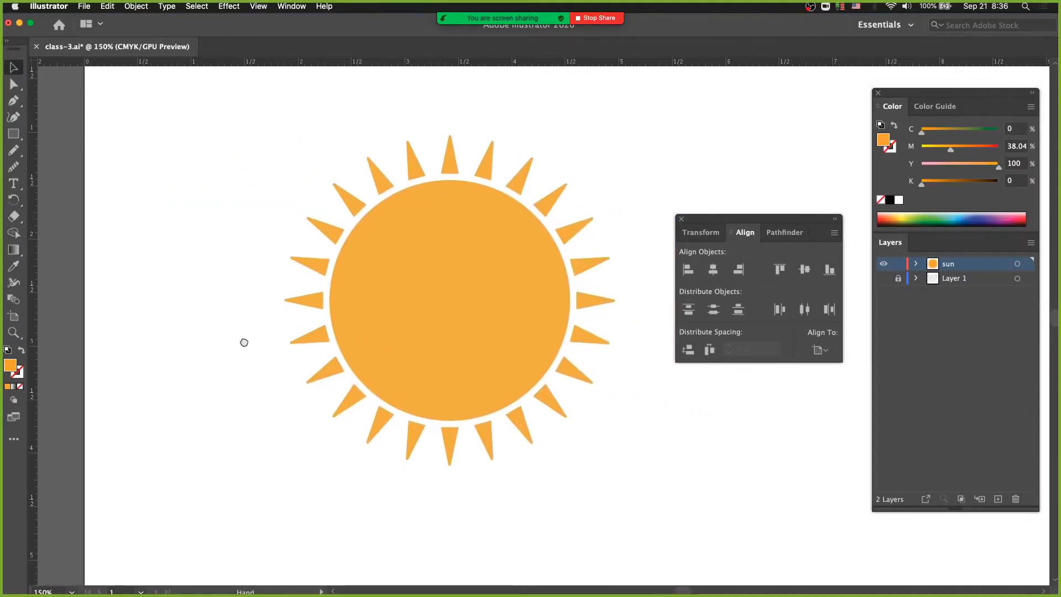
Step: Browse the Pathfinder, Transform and Align panels, ending on the Align options
{"action": "left_click", "coordinate": [290, 8]}
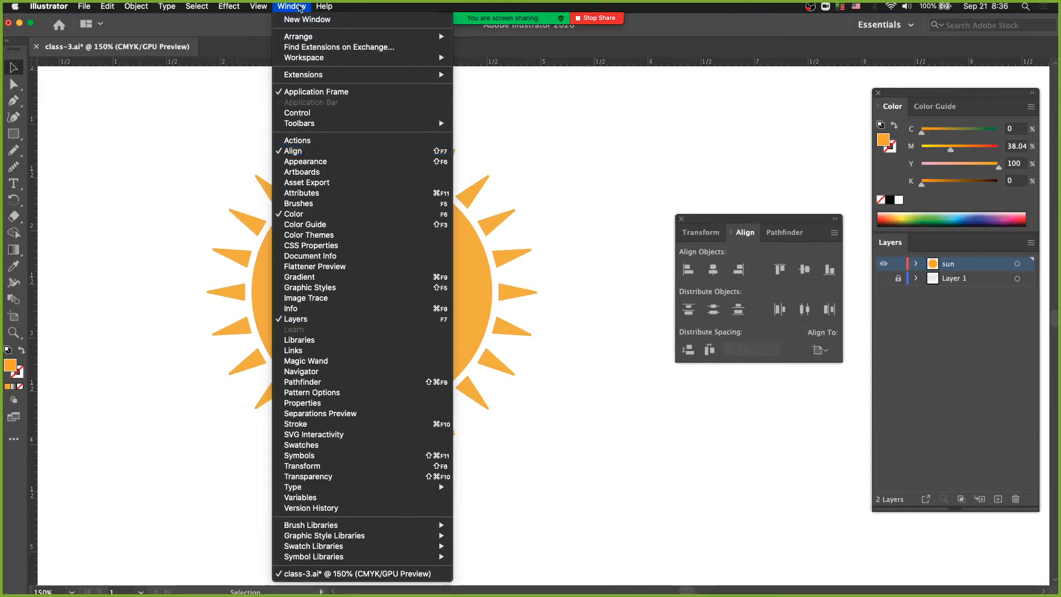
{"action": "left_click", "coordinate": [299, 8]}
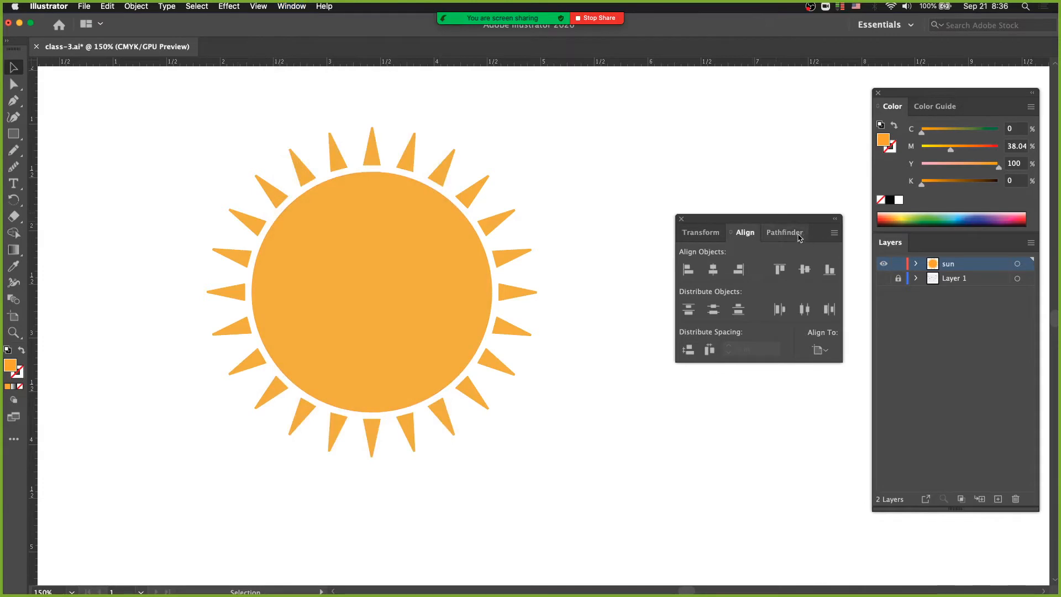
{"action": "left_click", "coordinate": [799, 236]}
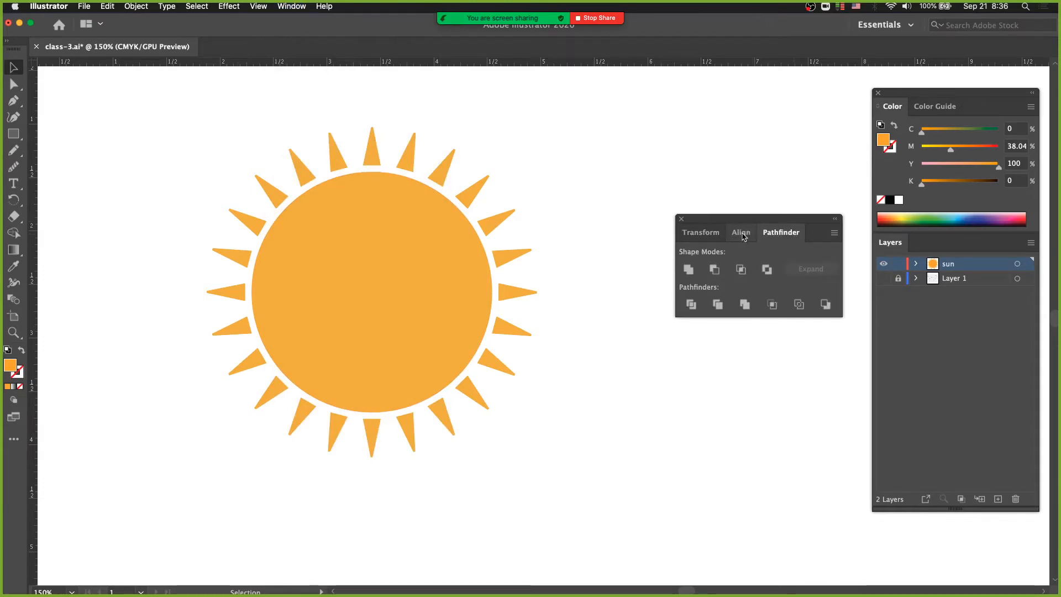
{"action": "left_click", "coordinate": [706, 236]}
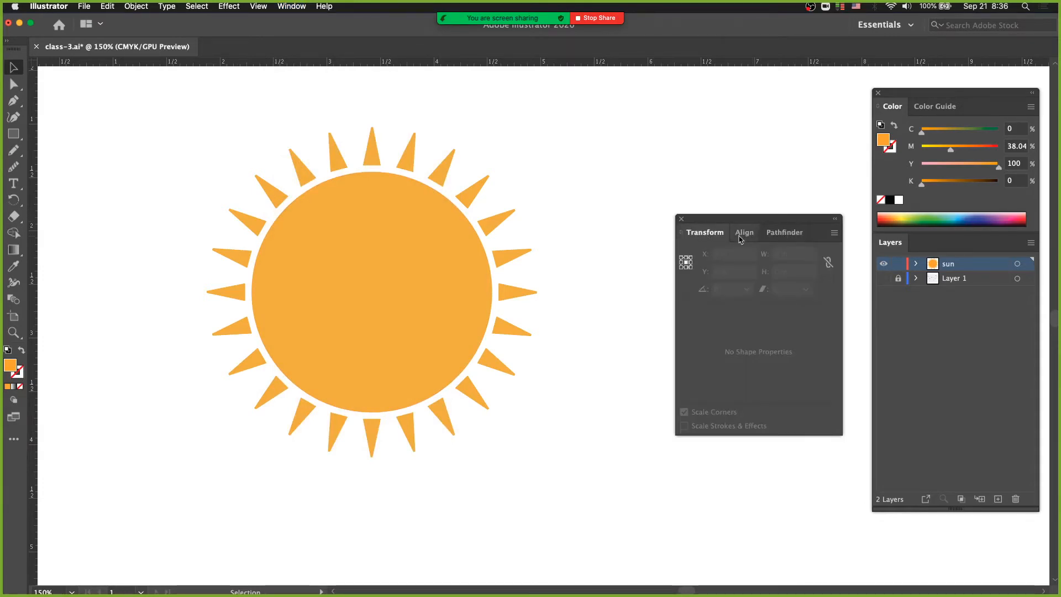
{"action": "left_click", "coordinate": [744, 234]}
{"action": "left_click", "coordinate": [784, 232]}
{"action": "left_click", "coordinate": [744, 233]}
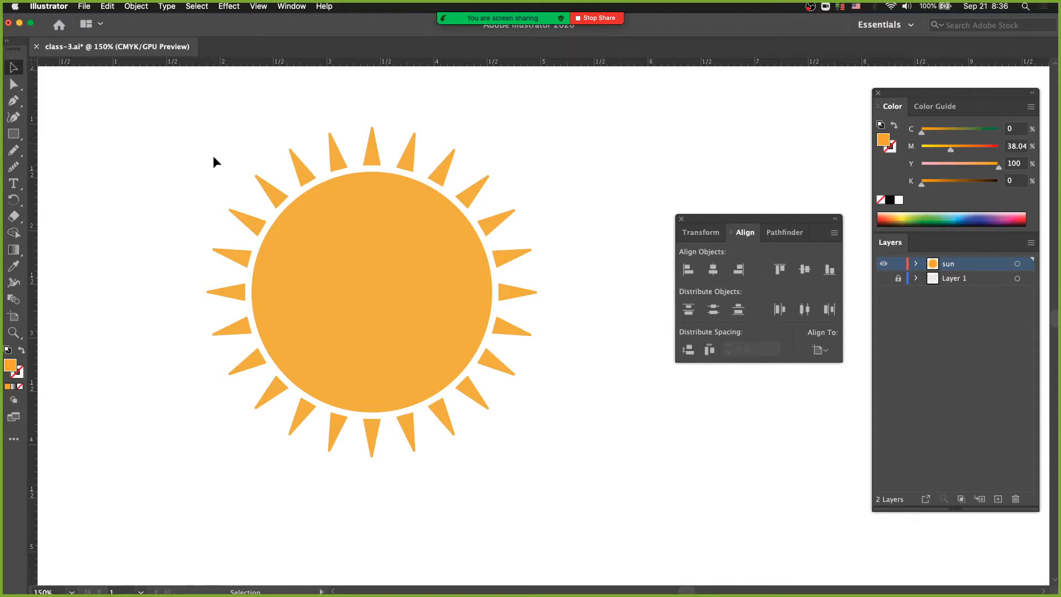
Step: Select the top sun ray and the next two rays to its right in turn
{"action": "left_click", "coordinate": [372, 148]}
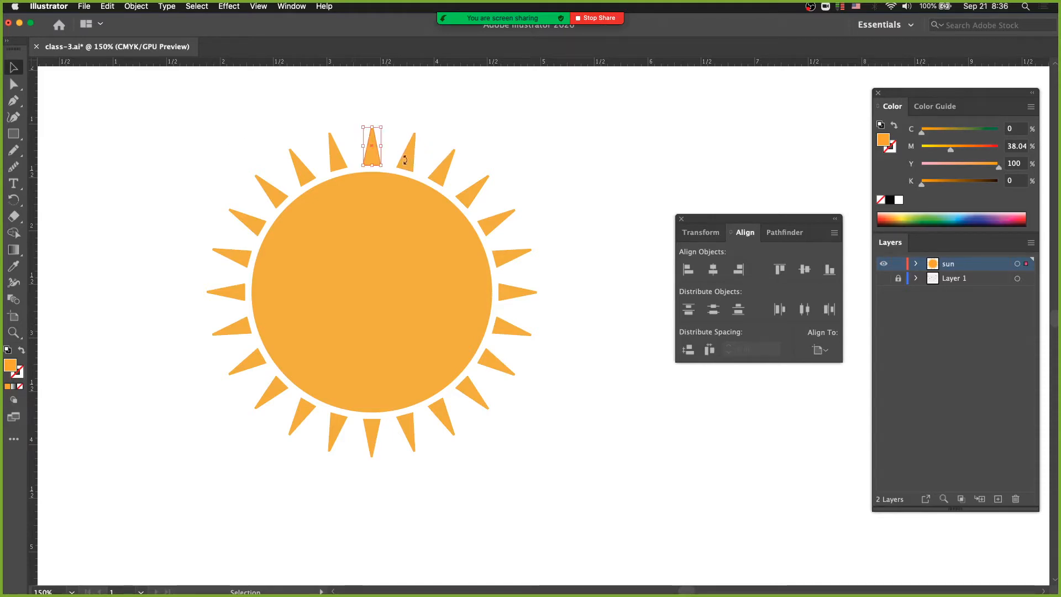
{"action": "left_click", "coordinate": [408, 158]}
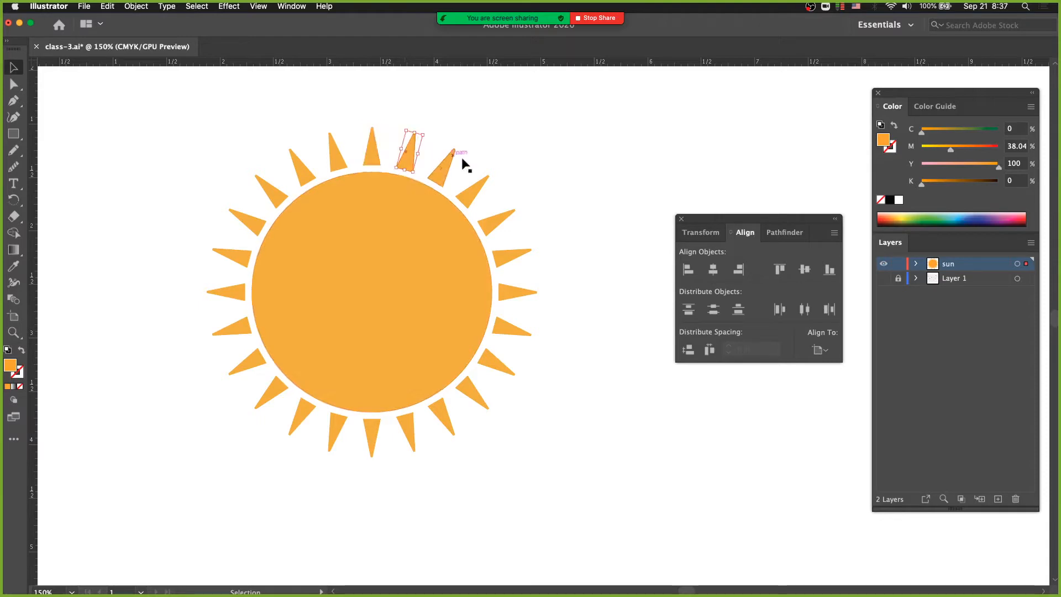
{"action": "left_click", "coordinate": [444, 166]}
{"action": "left_click", "coordinate": [90, 6]}
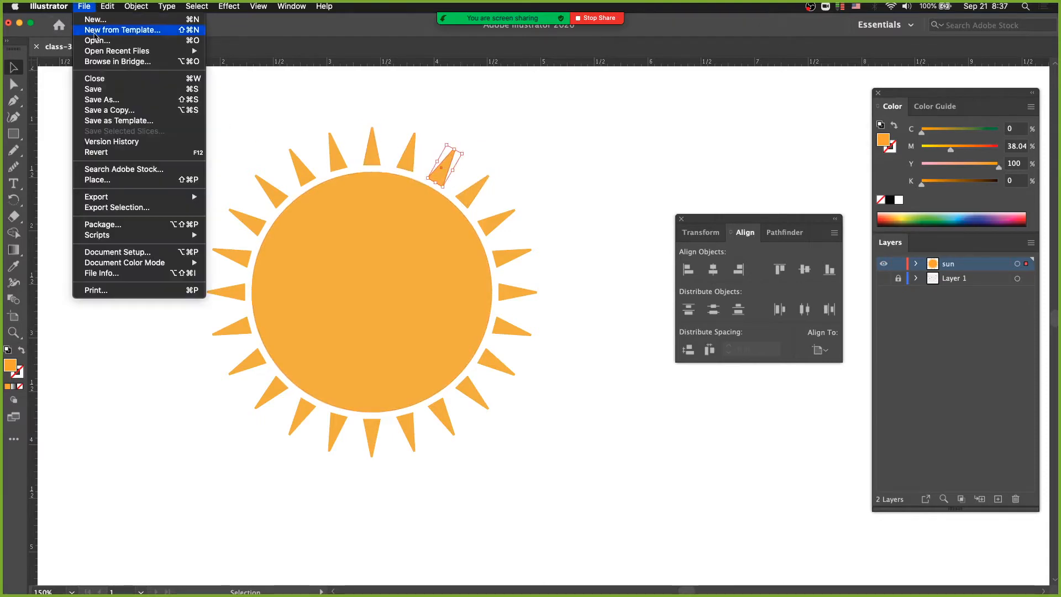
Step: Place watercolor.png and drag it out as a large square over the sun
{"action": "left_click", "coordinate": [127, 181]}
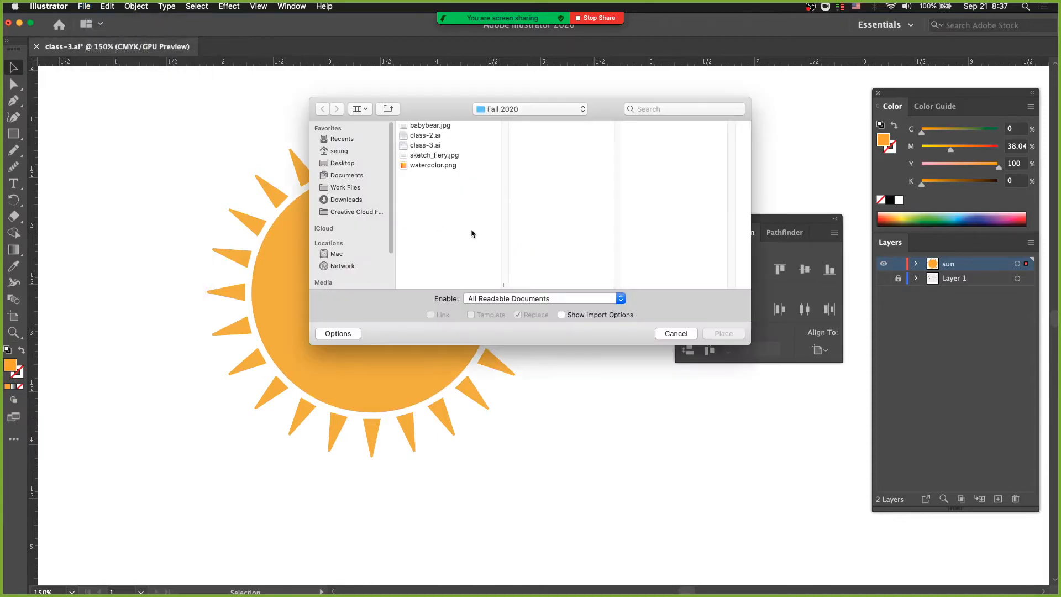
{"action": "left_click", "coordinate": [433, 166]}
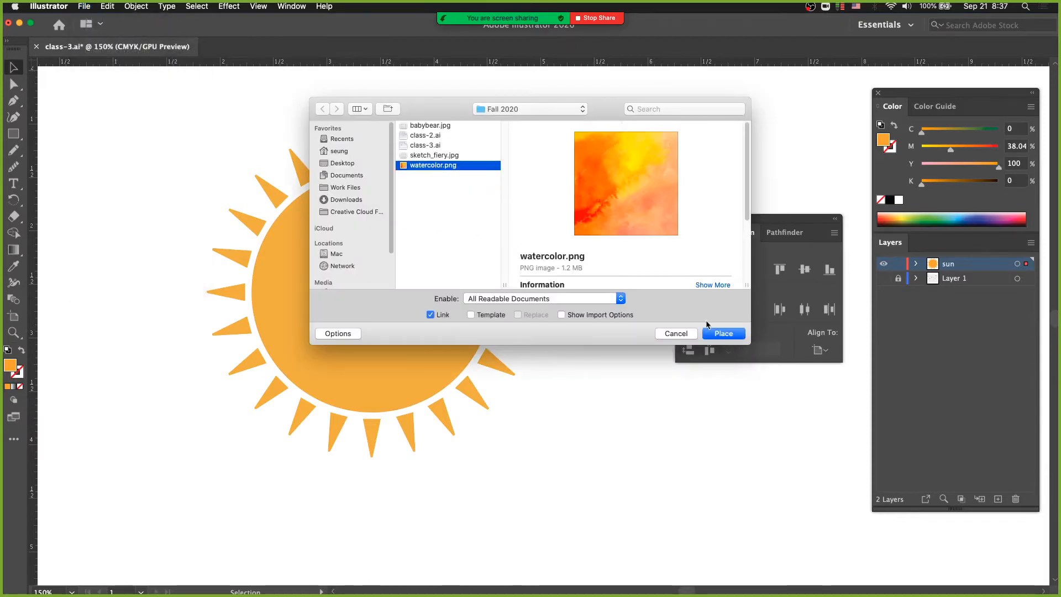
{"action": "left_click", "coordinate": [718, 333]}
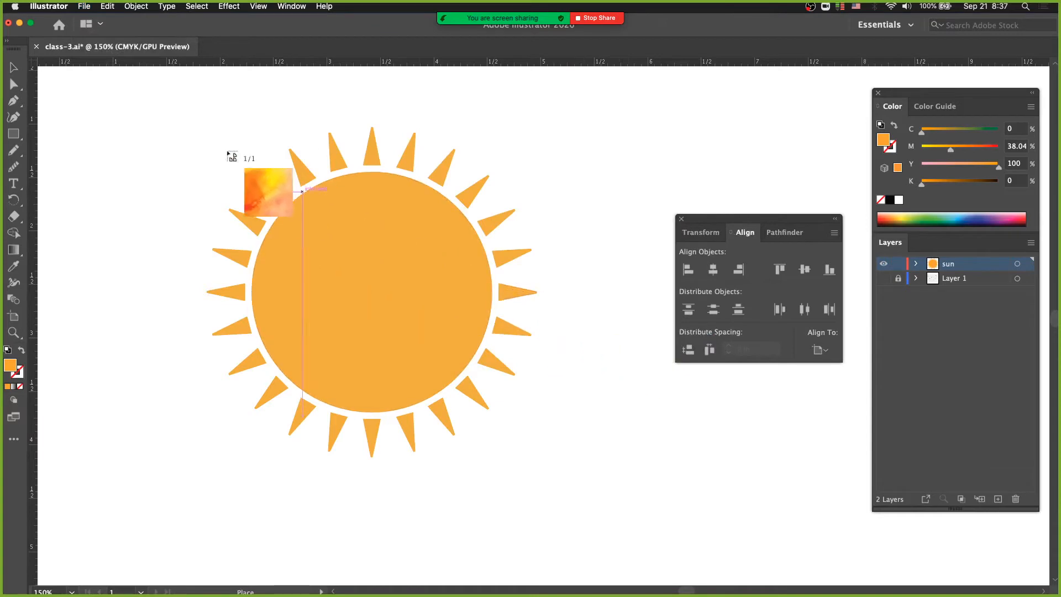
{"action": "left_click_drag", "start_coordinate": [161, 94], "coordinate": [654, 502]}
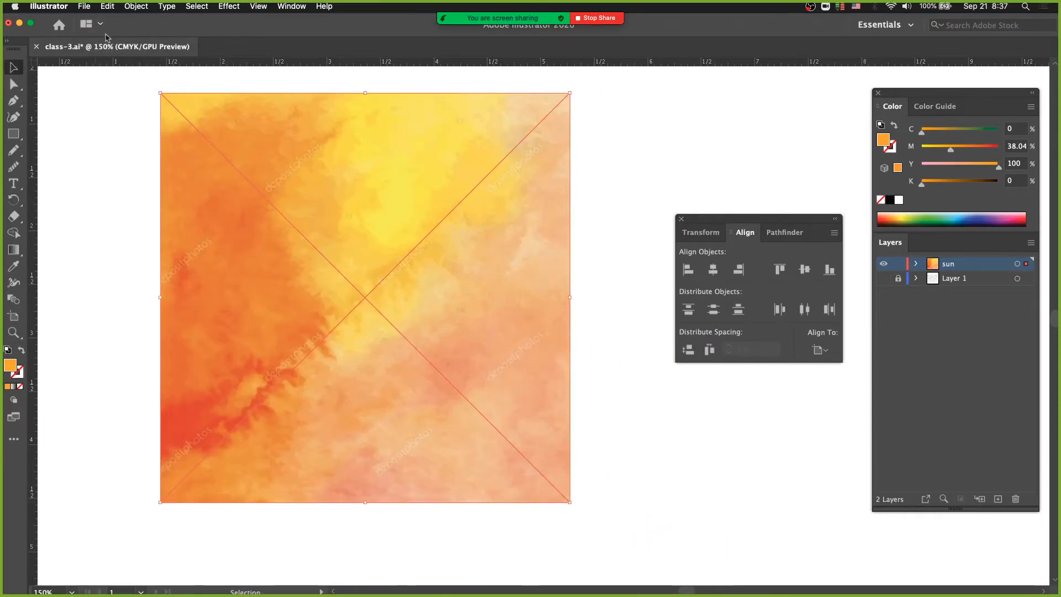
Step: After briefly trying Bring to Front, send the watercolor image to the back behind the sun
{"action": "left_click", "coordinate": [197, 7]}
{"action": "left_click", "coordinate": [188, 8]}
{"action": "left_click", "coordinate": [169, 7]}
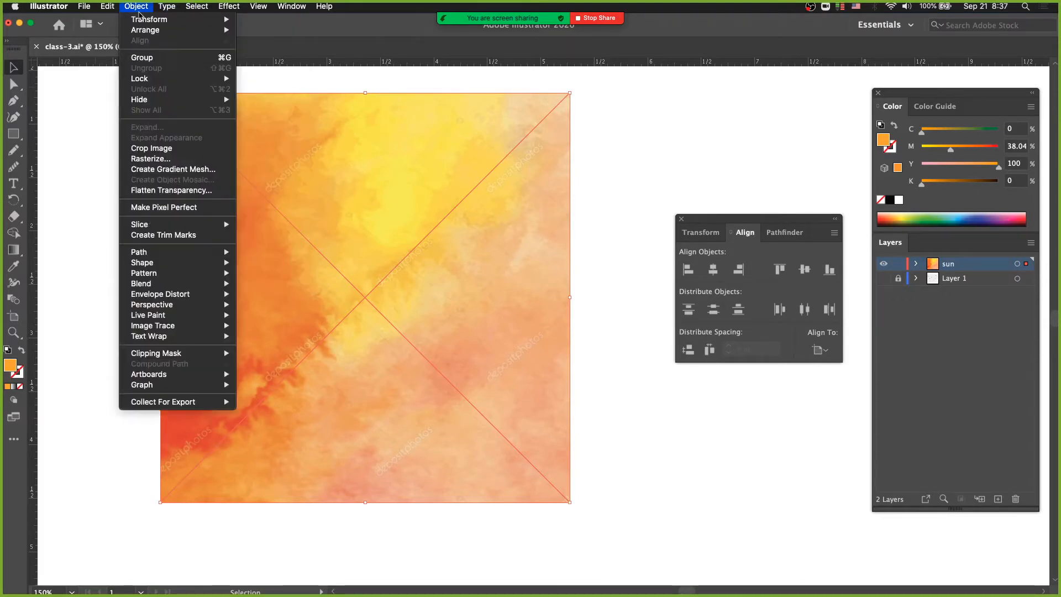
{"action": "mouse_move", "coordinate": [145, 32]}
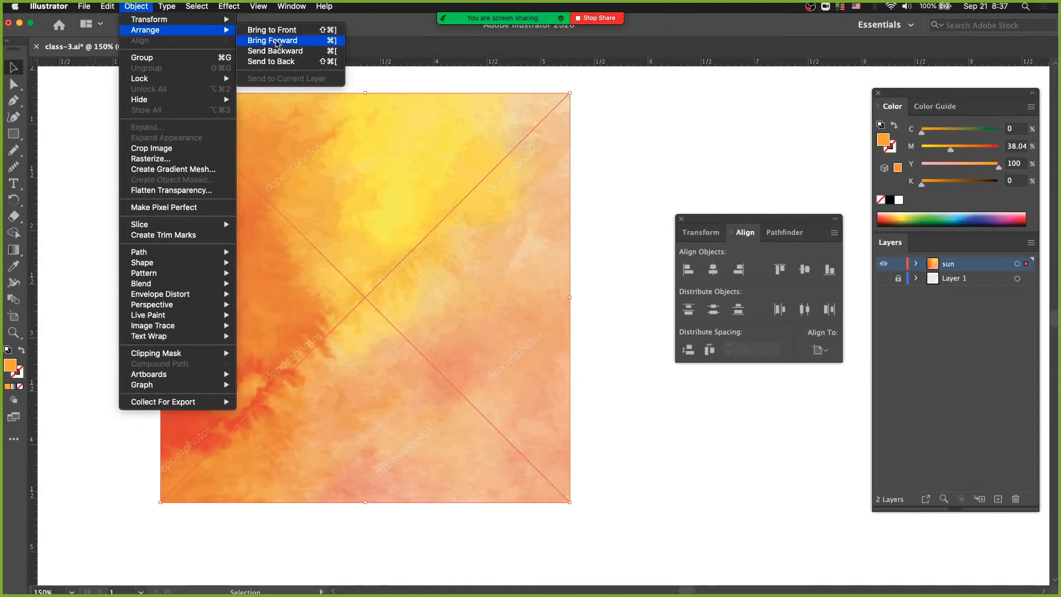
{"action": "left_click", "coordinate": [273, 31]}
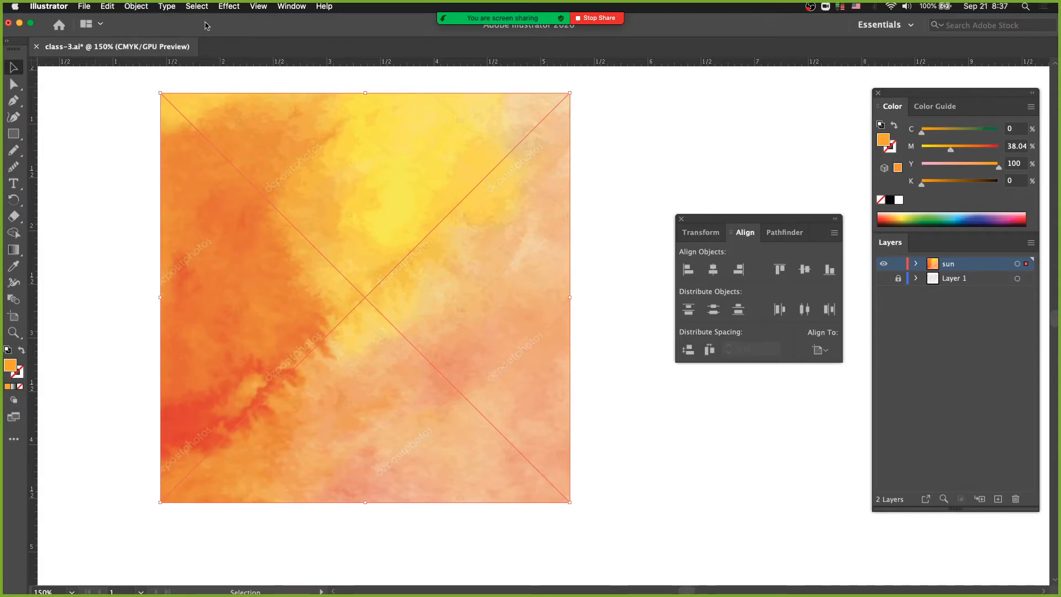
{"action": "left_click", "coordinate": [135, 6]}
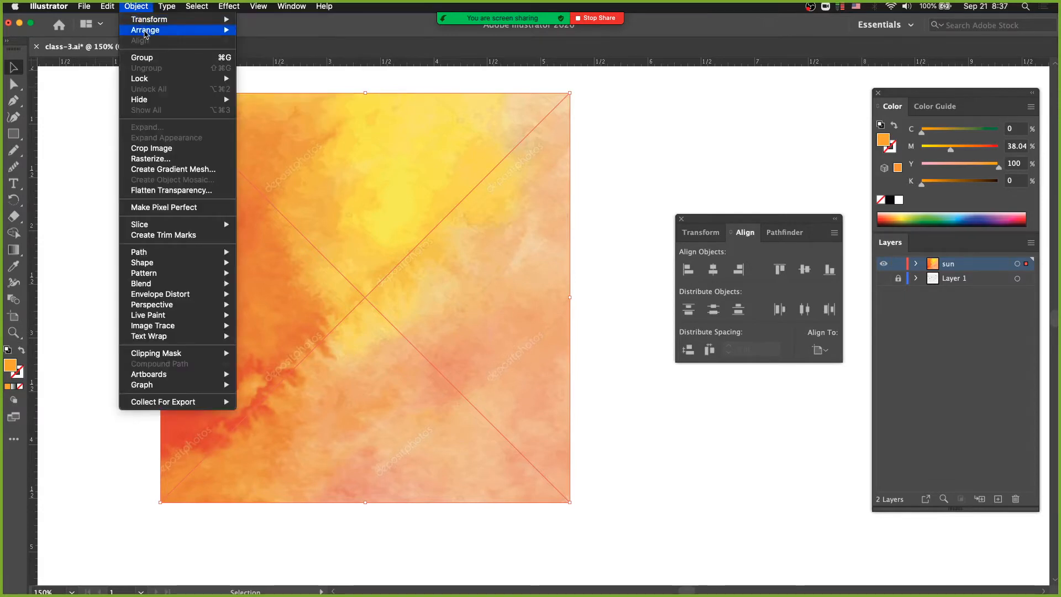
{"action": "mouse_move", "coordinate": [227, 31]}
{"action": "left_click", "coordinate": [263, 62]}
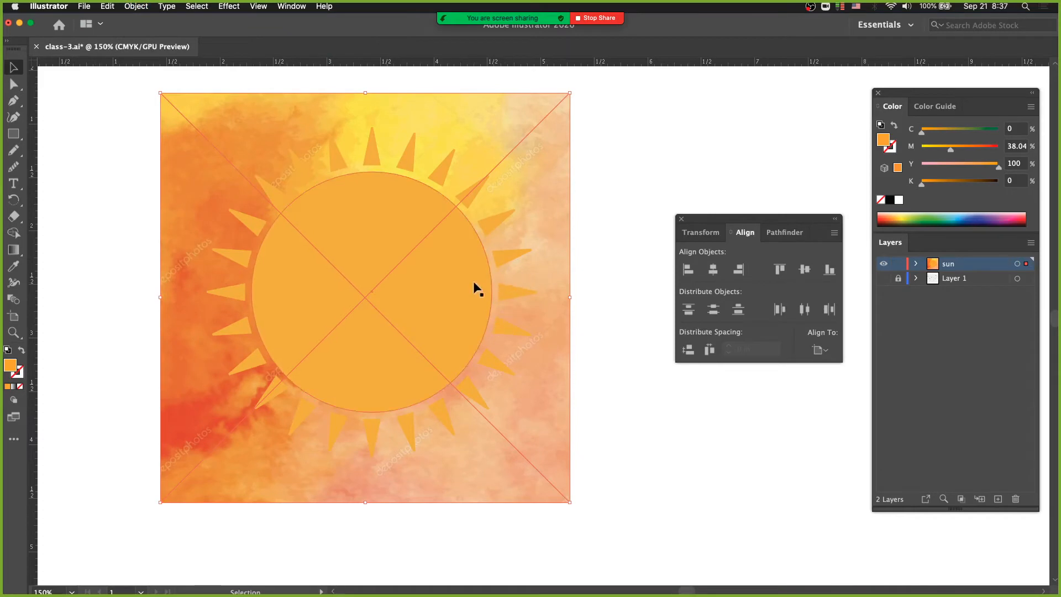
Step: Fill the sun's circle and rays with black, leaving the watercolor image unchanged
{"action": "left_click_drag", "start_coordinate": [108, 128], "coordinate": [584, 469]}
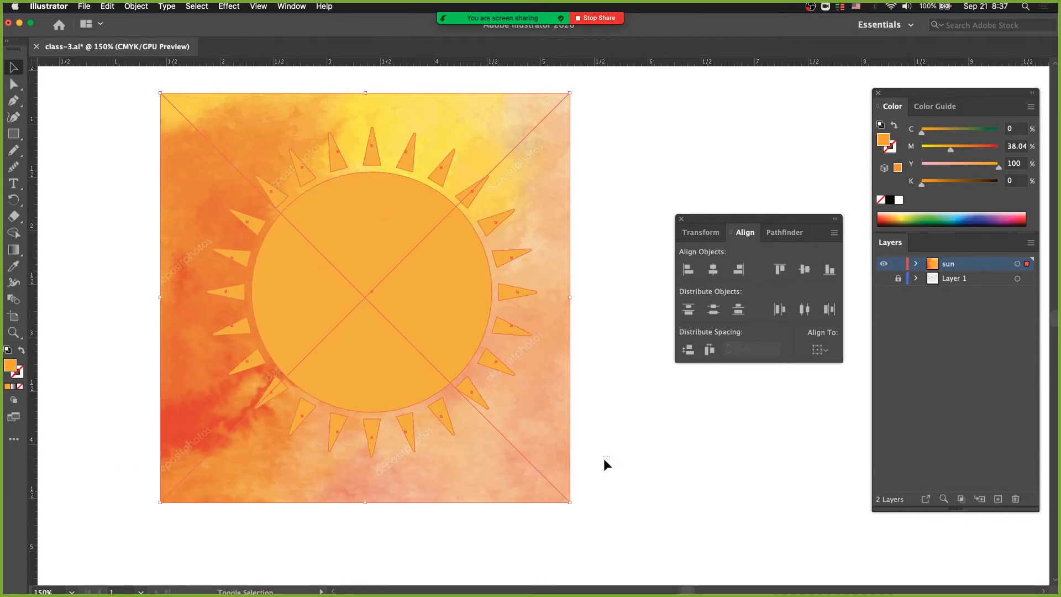
{"action": "key", "text": "super+g"}
{"action": "left_click", "coordinate": [889, 201]}
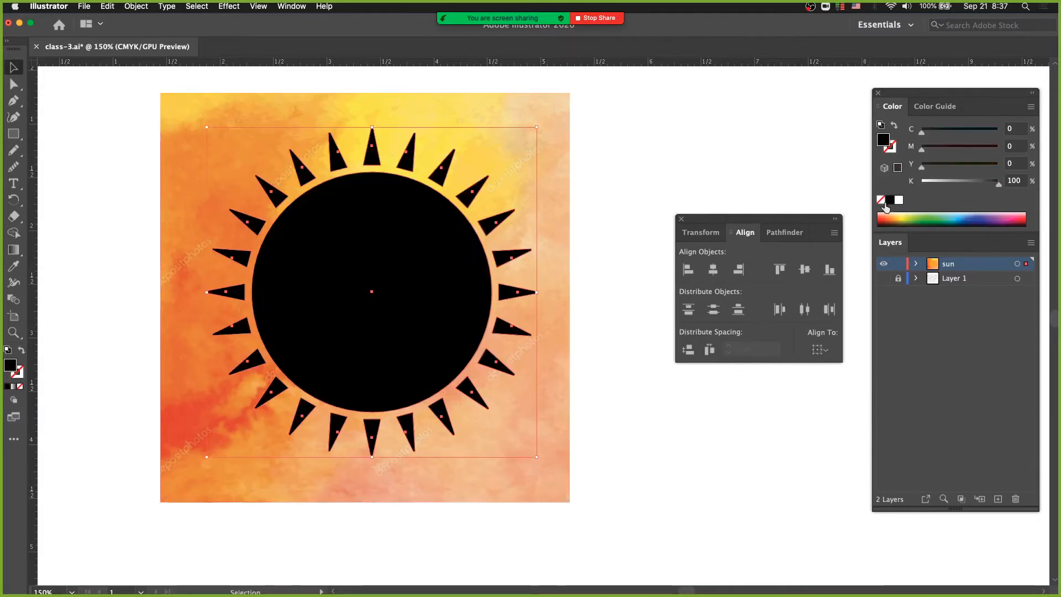
{"action": "left_click", "coordinate": [594, 180]}
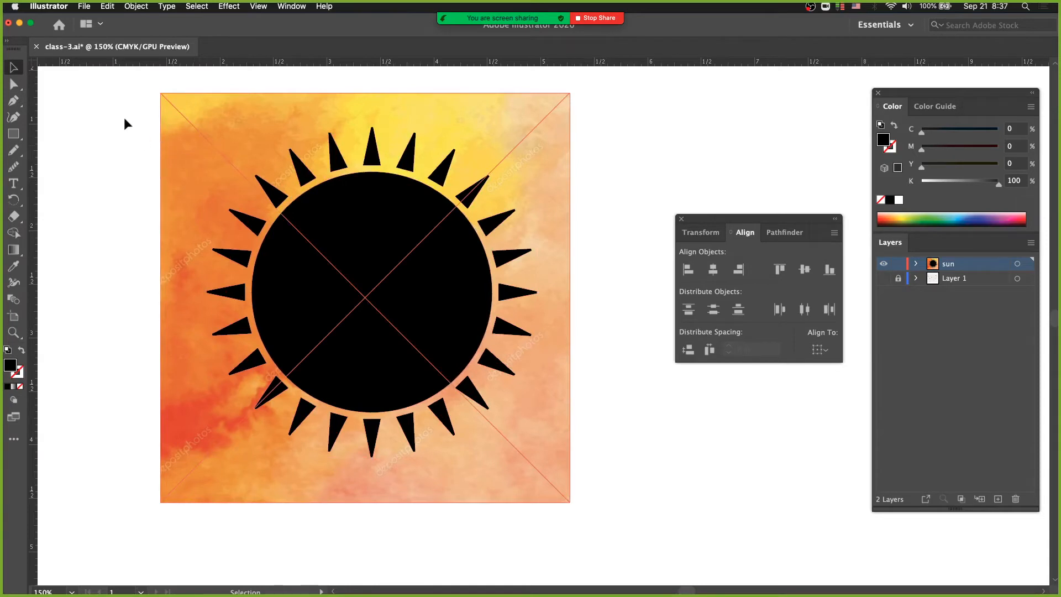
Step: Try a clipping mask on the sun and image together, then undo it
{"action": "left_click_drag", "start_coordinate": [88, 90], "coordinate": [615, 491]}
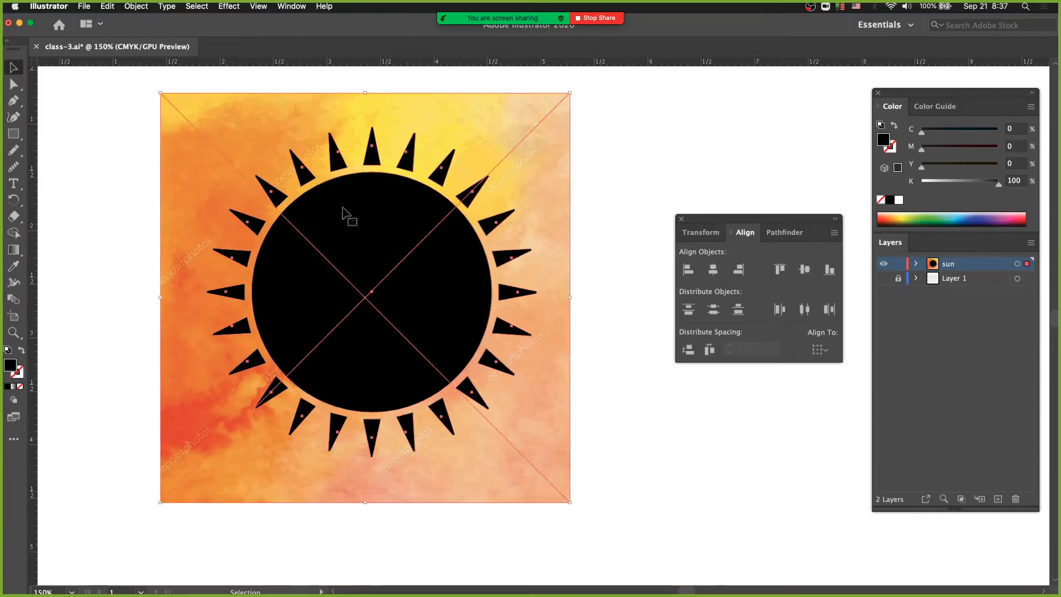
{"action": "left_click", "coordinate": [136, 6]}
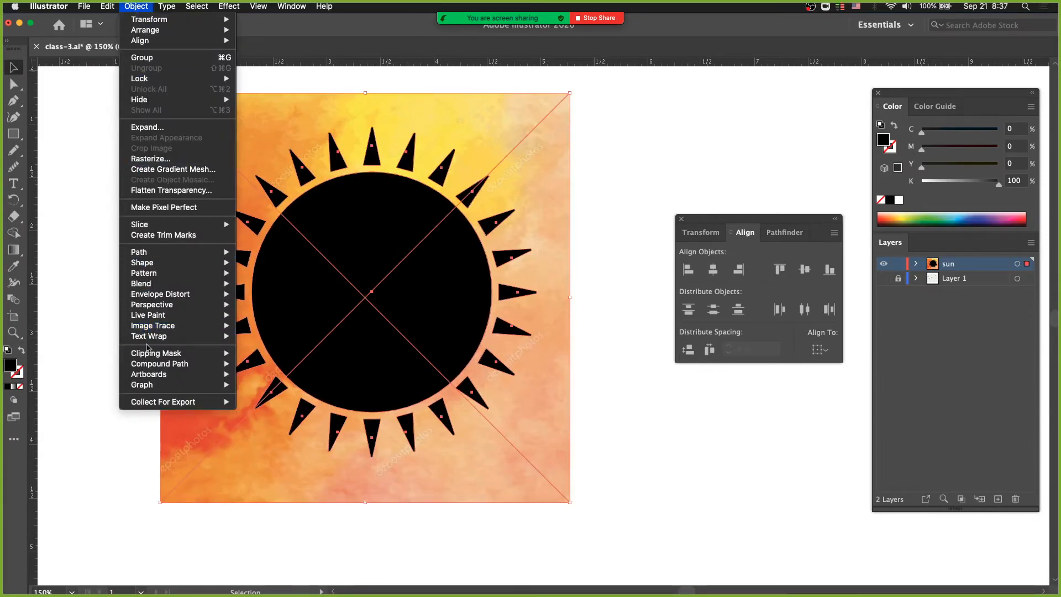
{"action": "mouse_move", "coordinate": [166, 354]}
{"action": "left_click", "coordinate": [257, 353]}
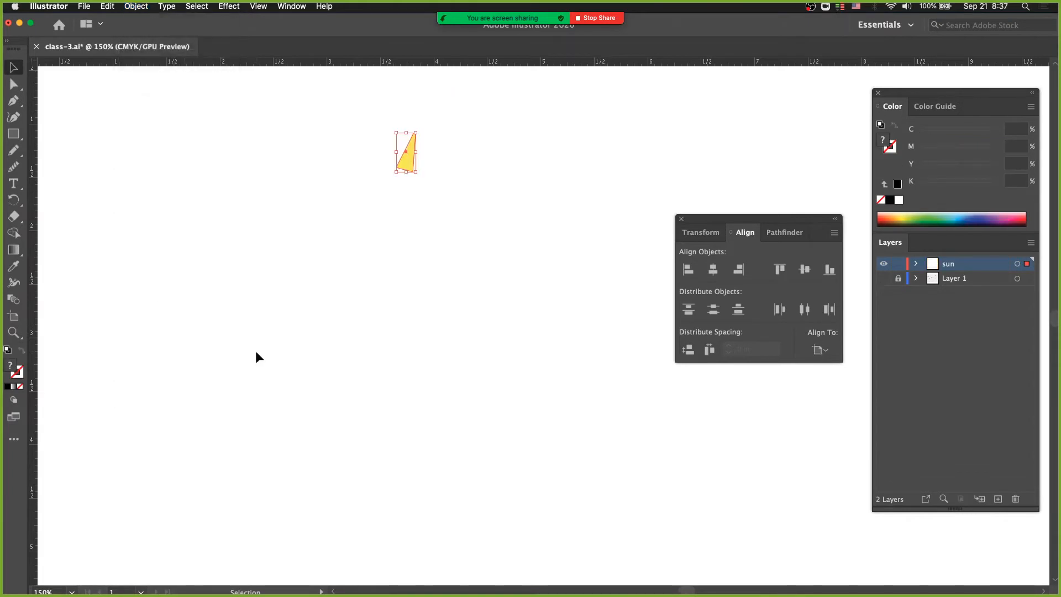
{"action": "left_click", "coordinate": [459, 160]}
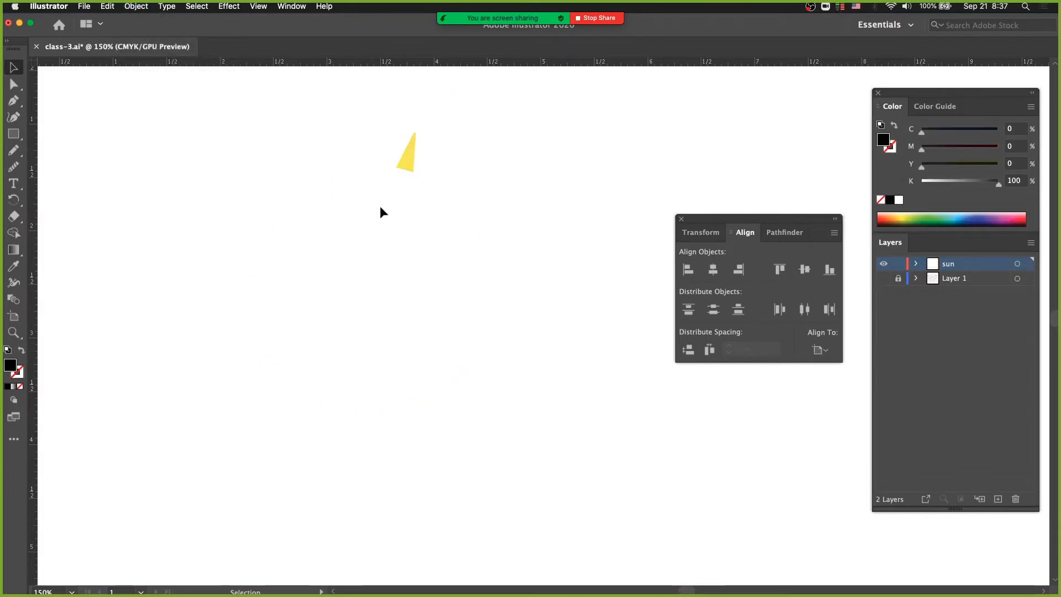
{"action": "key", "text": "a"}
{"action": "key", "text": "super+z"}
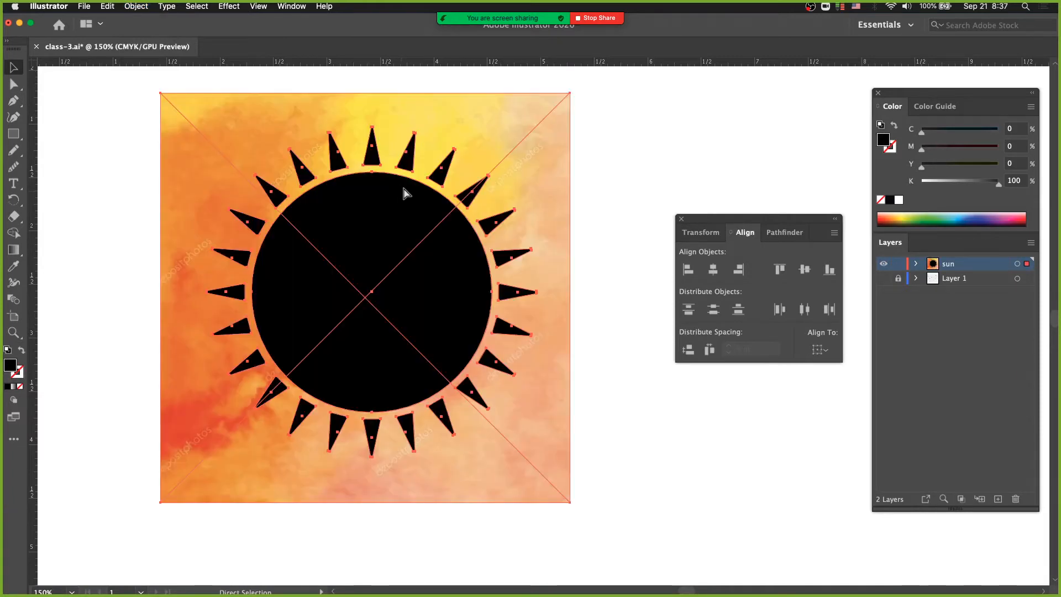
Step: Marquee-select the sun and image, then deselect the watercolor image so only the sun remains
{"action": "key", "text": "v"}
{"action": "left_click_drag", "start_coordinate": [117, 99], "coordinate": [607, 484]}
{"action": "left_click", "coordinate": [197, 194], "text": "shift"}
{"action": "left_click", "coordinate": [220, 217], "text": "shift"}
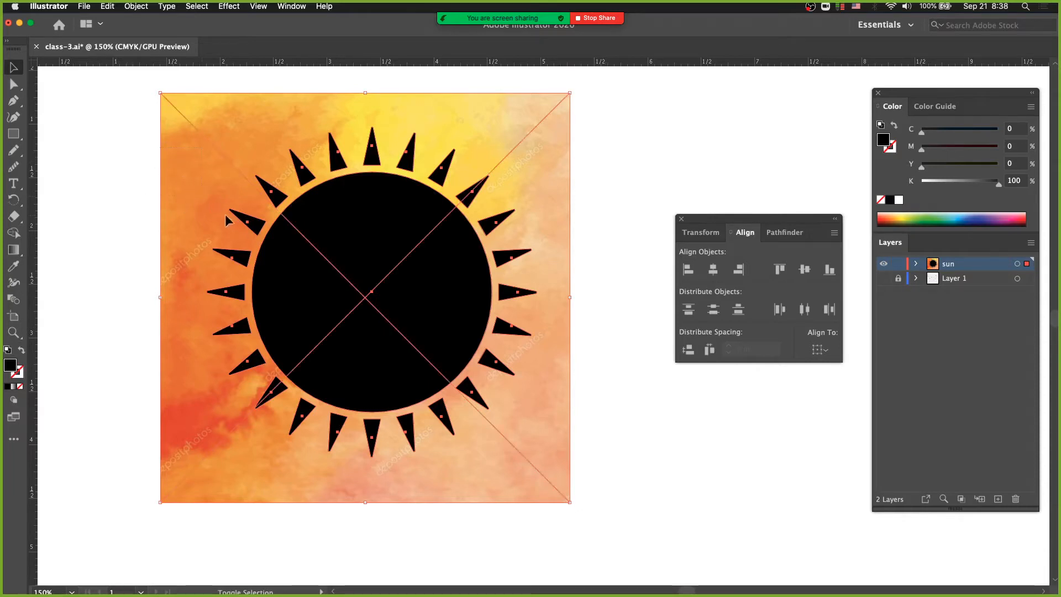
{"action": "left_click", "coordinate": [191, 210], "text": "shift"}
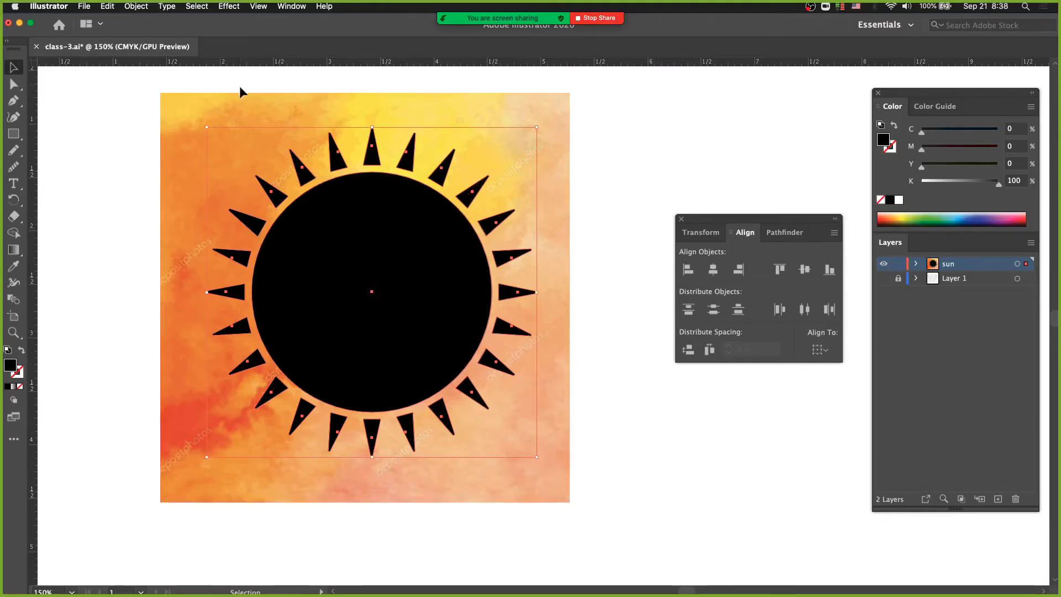
Step: Make the sun a compound path, then release it back into separate shapes
{"action": "left_click", "coordinate": [137, 7]}
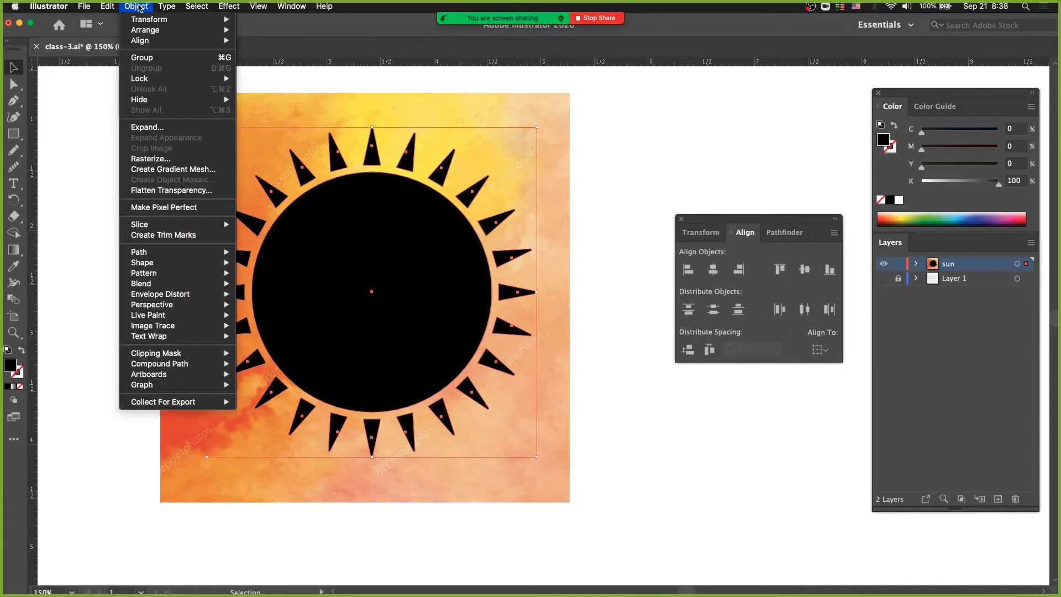
{"action": "mouse_move", "coordinate": [154, 364]}
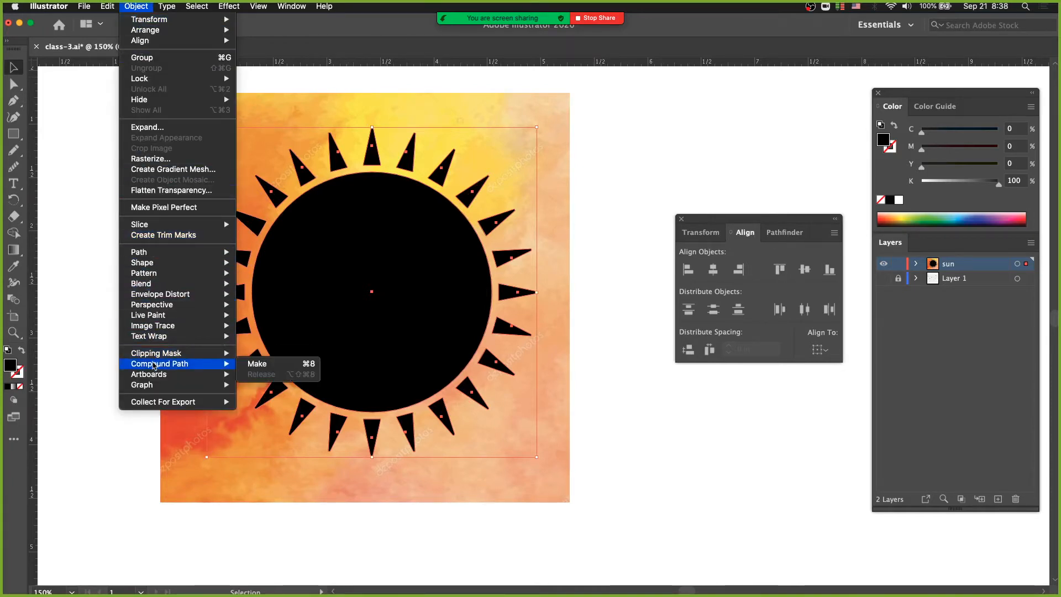
{"action": "left_click", "coordinate": [259, 365]}
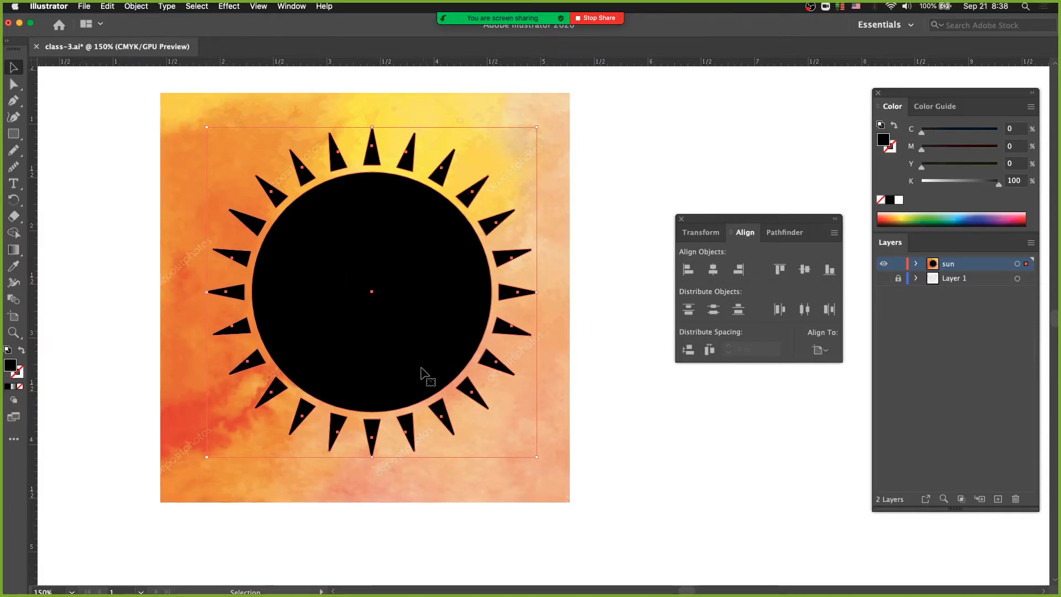
{"action": "left_click", "coordinate": [136, 6]}
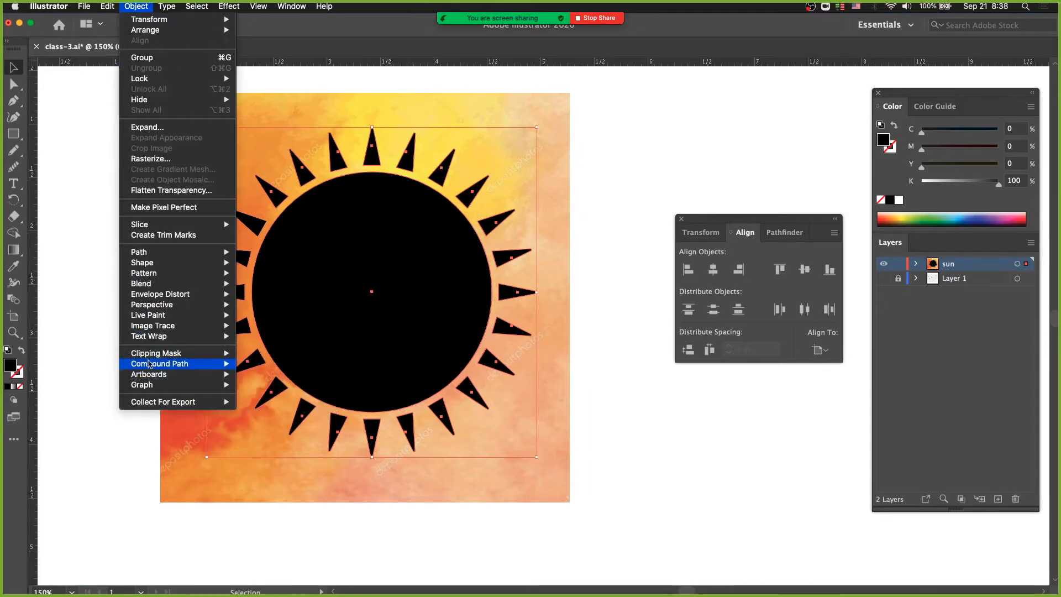
{"action": "mouse_move", "coordinate": [149, 365]}
{"action": "left_click", "coordinate": [250, 376]}
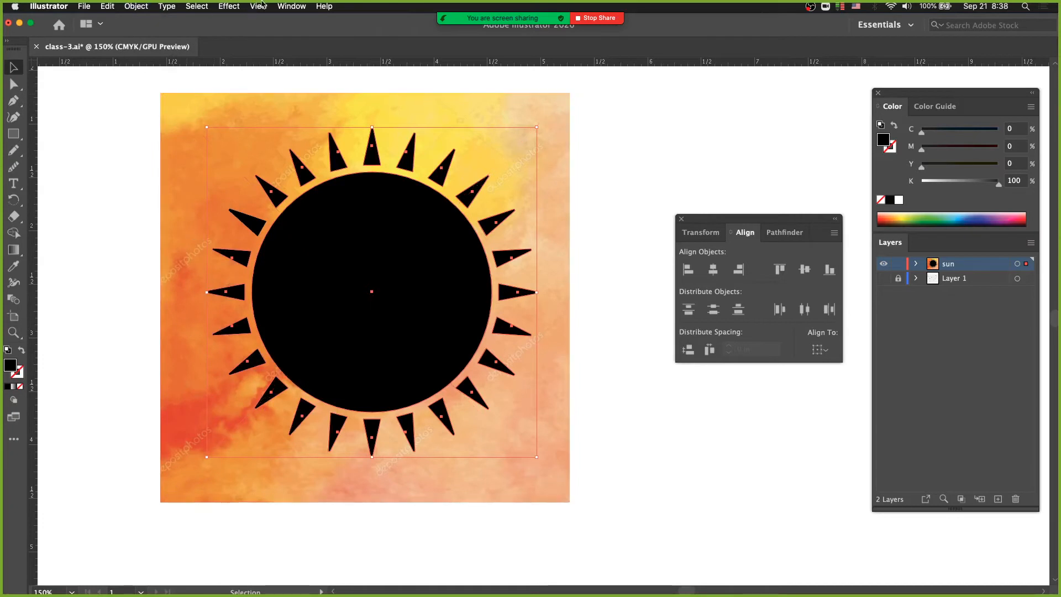
Step: In Outline view, join the circle and all rays into one compound path, then return to Preview
{"action": "left_click", "coordinate": [229, 6]}
{"action": "mouse_move", "coordinate": [259, 6]}
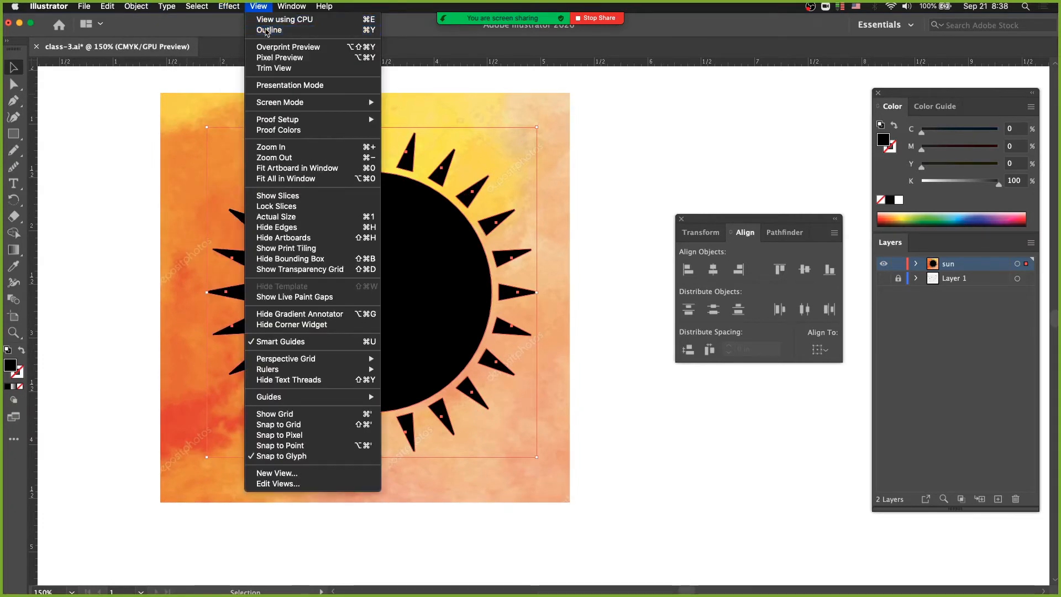
{"action": "left_click", "coordinate": [266, 30]}
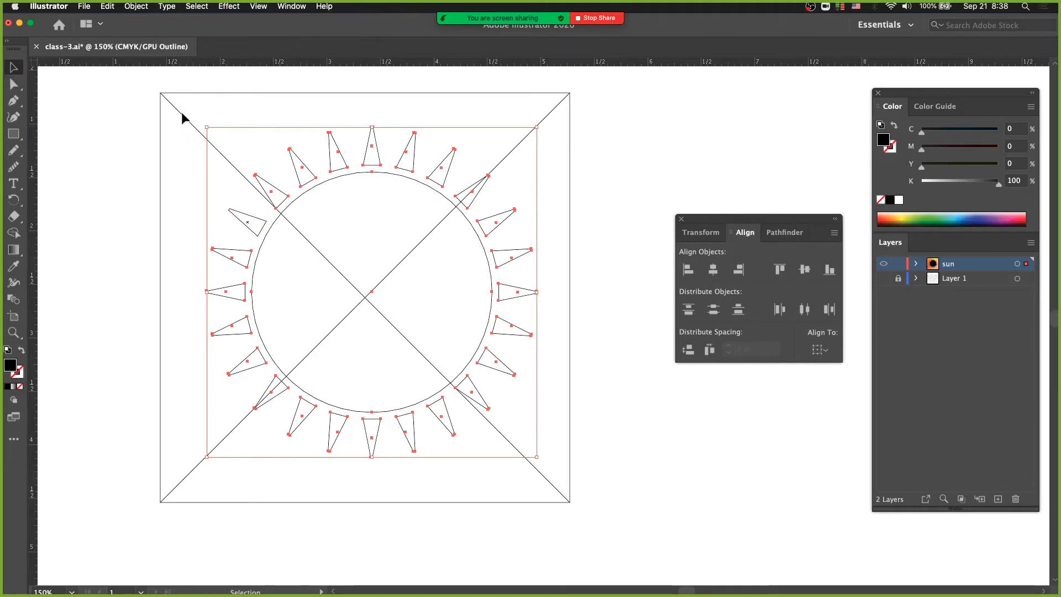
{"action": "left_click_drag", "start_coordinate": [178, 103], "coordinate": [545, 479]}
{"action": "left_click", "coordinate": [136, 7]}
{"action": "mouse_move", "coordinate": [176, 365]}
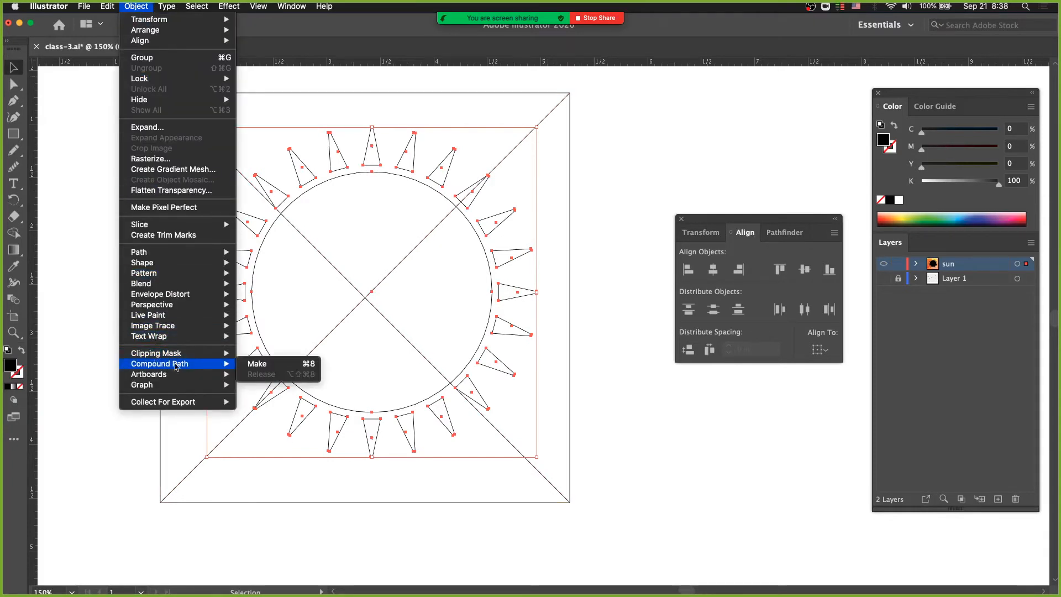
{"action": "left_click", "coordinate": [261, 363]}
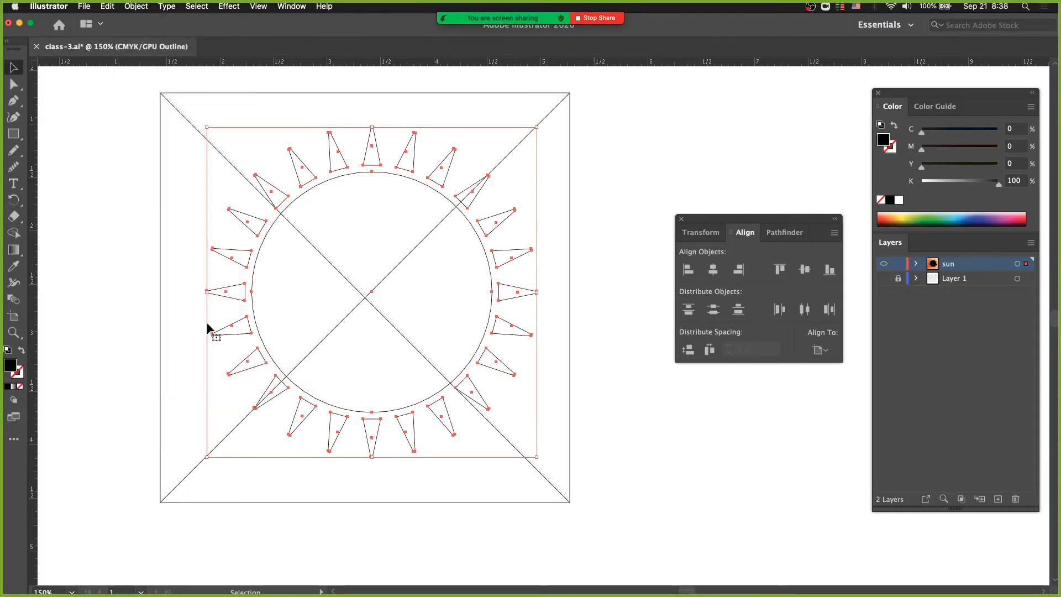
{"action": "left_click", "coordinate": [258, 6]}
{"action": "left_click", "coordinate": [266, 31]}
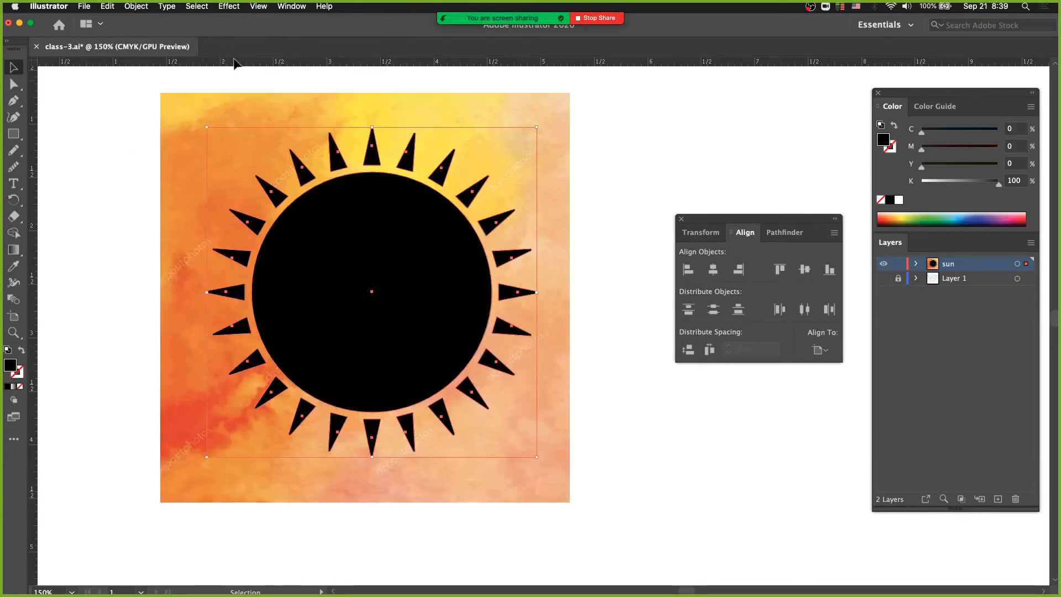
Step: Move the sun to the artboard's centre and group its shapes
{"action": "left_click", "coordinate": [135, 230]}
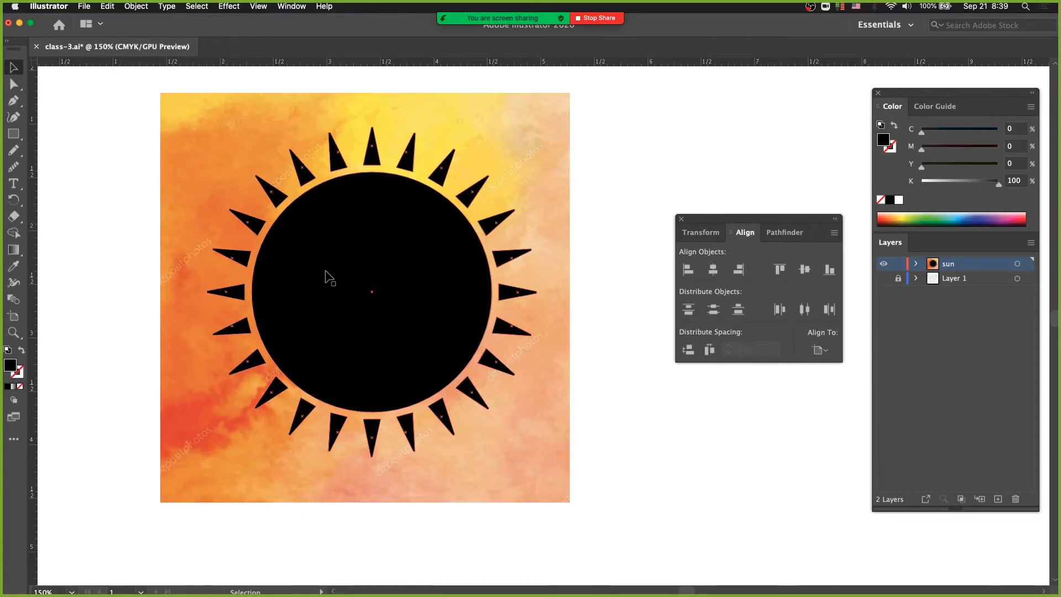
{"action": "left_click", "coordinate": [327, 305]}
{"action": "mouse_move", "coordinate": [312, 303]}
{"action": "left_mouse_down"}
{"action": "mouse_move", "coordinate": [315, 280]}
{"action": "mouse_move", "coordinate": [315, 301]}
{"action": "left_mouse_up"}
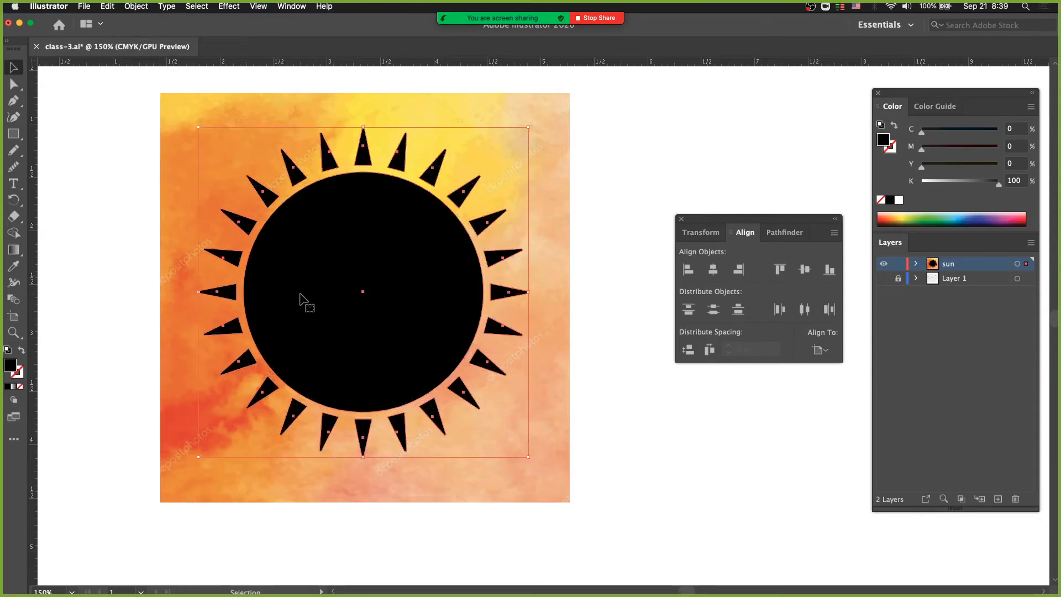
{"action": "left_click", "coordinate": [136, 6]}
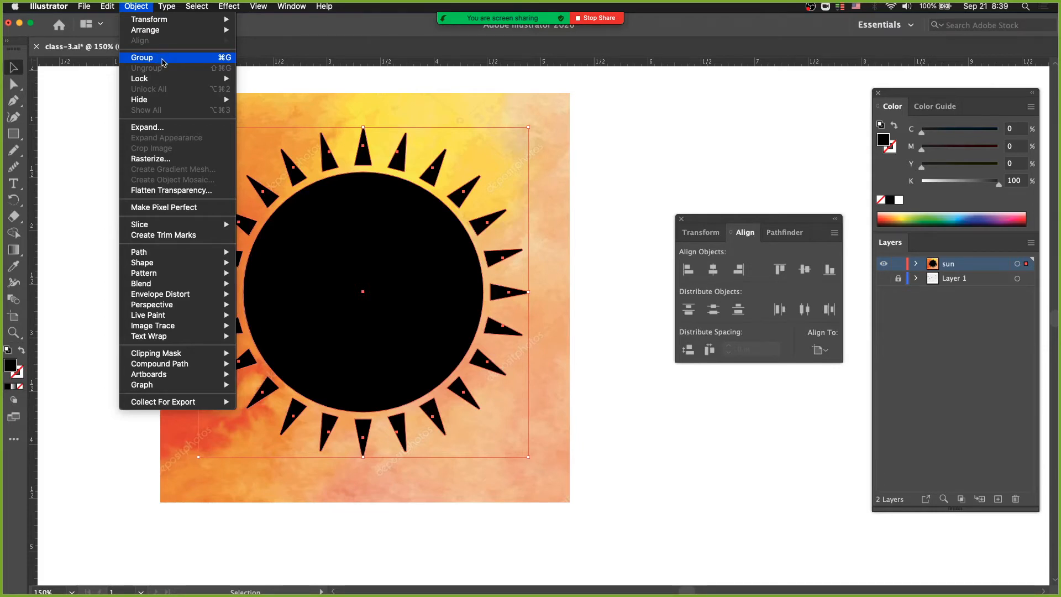
{"action": "left_click", "coordinate": [161, 58]}
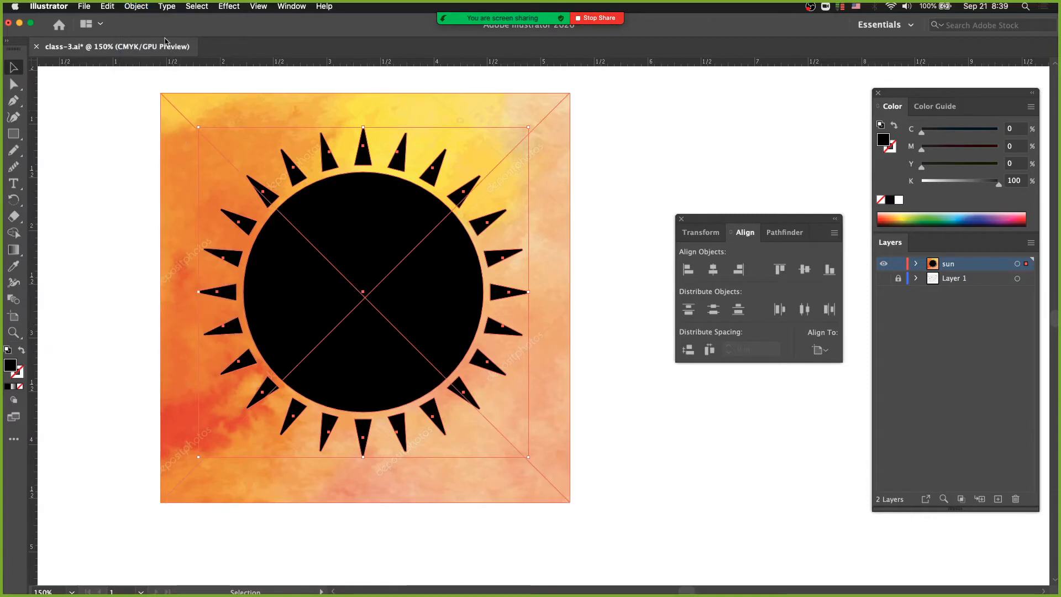
{"action": "left_click", "coordinate": [143, 9]}
{"action": "mouse_move", "coordinate": [156, 363]}
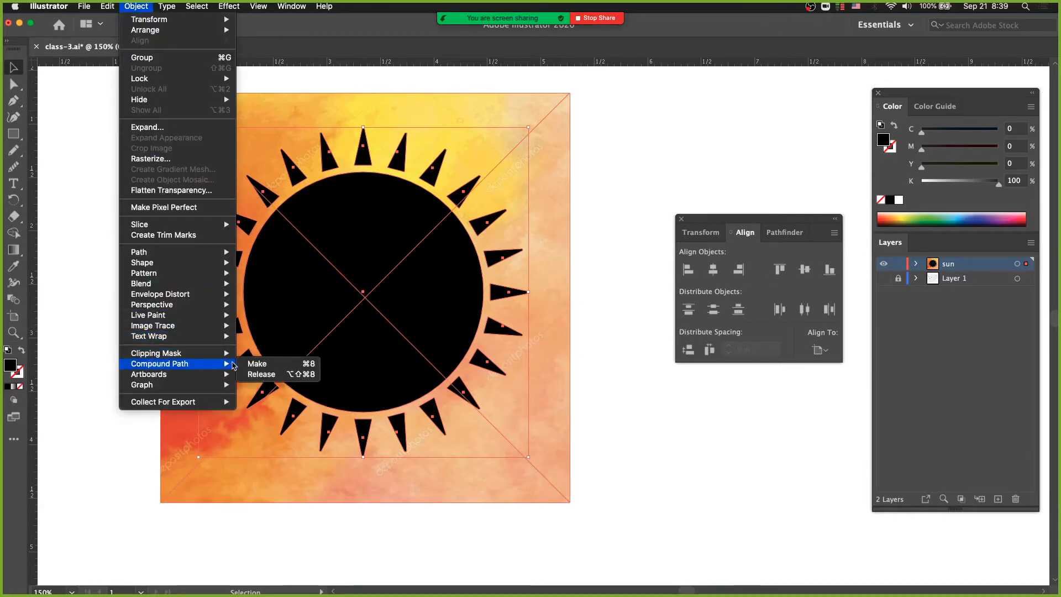
{"action": "left_click", "coordinate": [143, 8]}
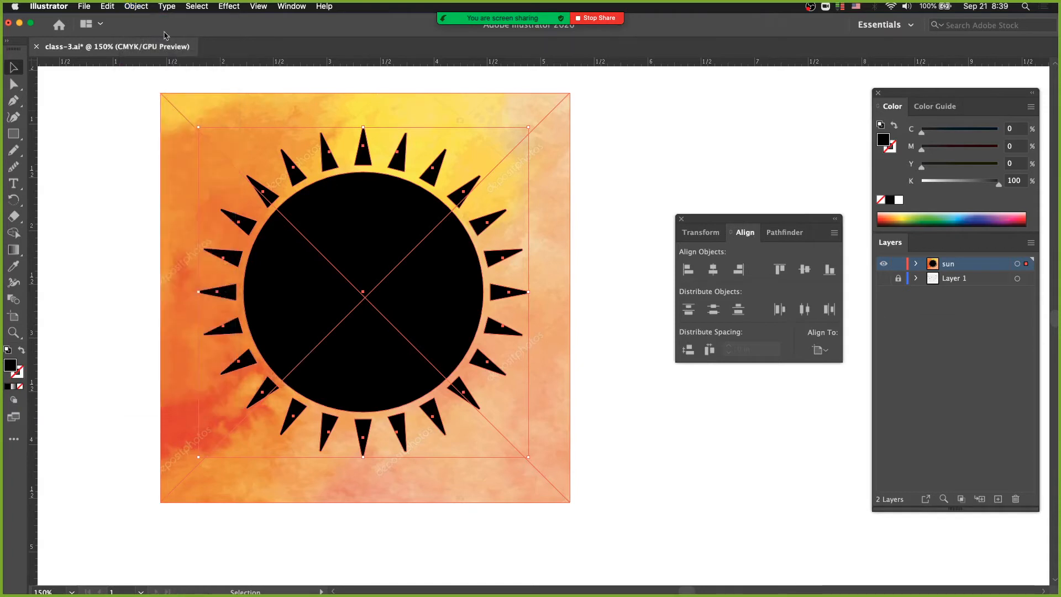
Step: Select the sun and watercolor image together and make a clipping mask
{"action": "left_click_drag", "start_coordinate": [112, 121], "coordinate": [315, 307]}
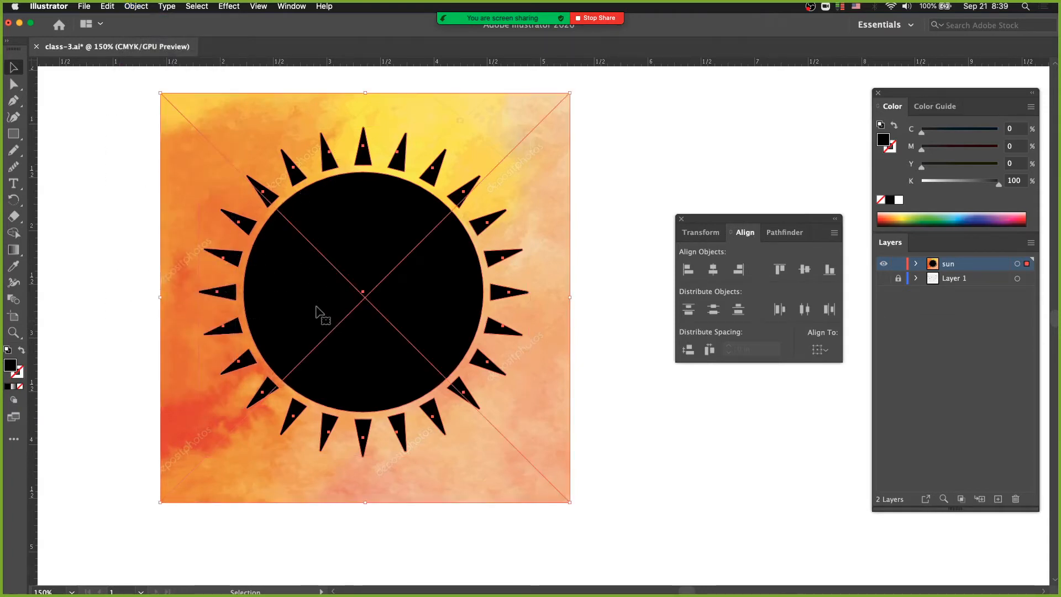
{"action": "left_click", "coordinate": [136, 7]}
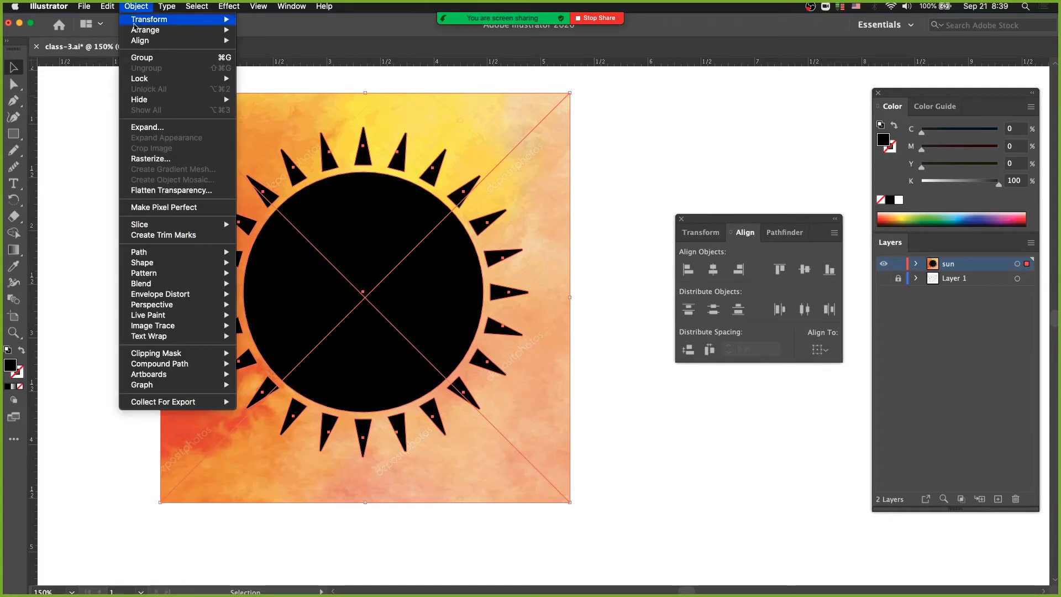
{"action": "mouse_move", "coordinate": [142, 354]}
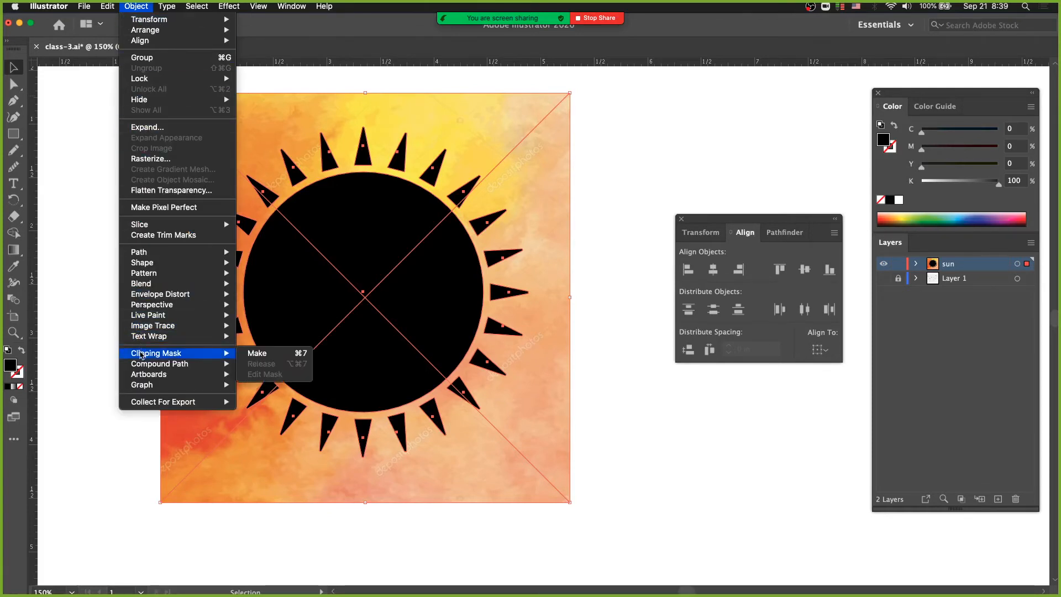
{"action": "left_click", "coordinate": [270, 357]}
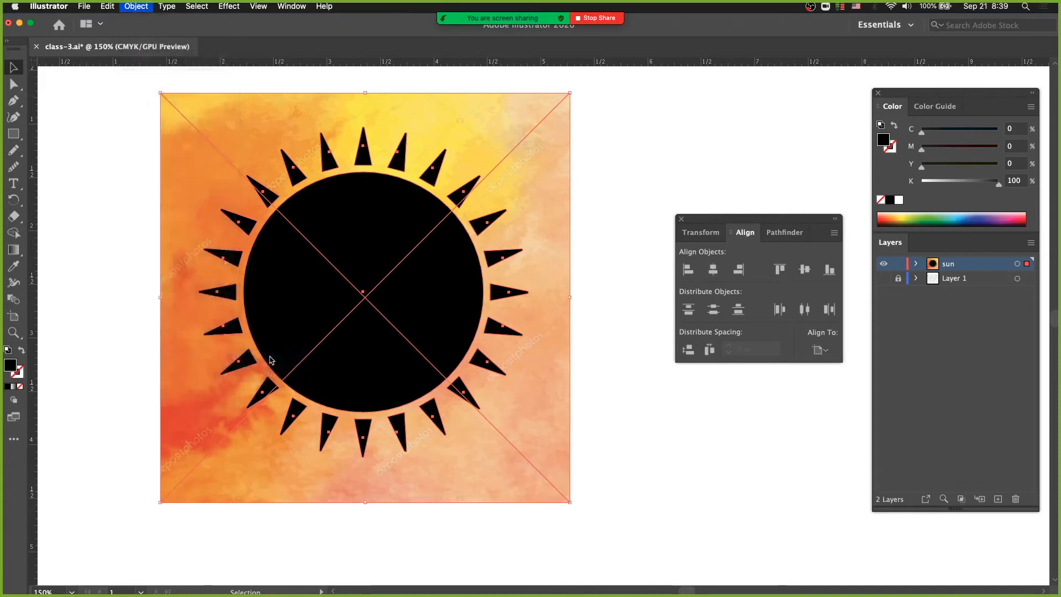
{"action": "left_click", "coordinate": [137, 349]}
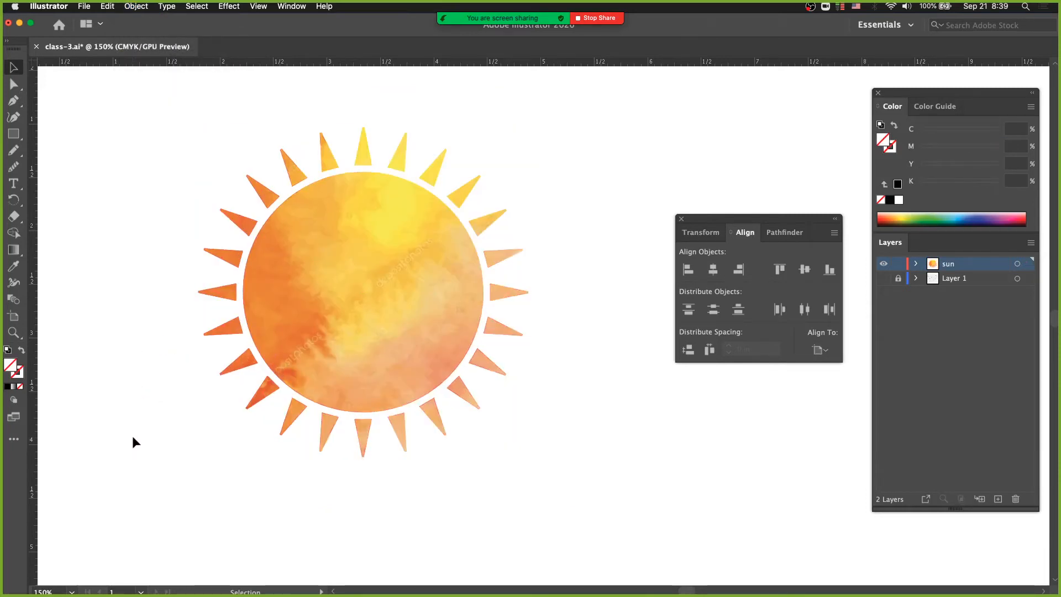
{"action": "left_click", "coordinate": [260, 363]}
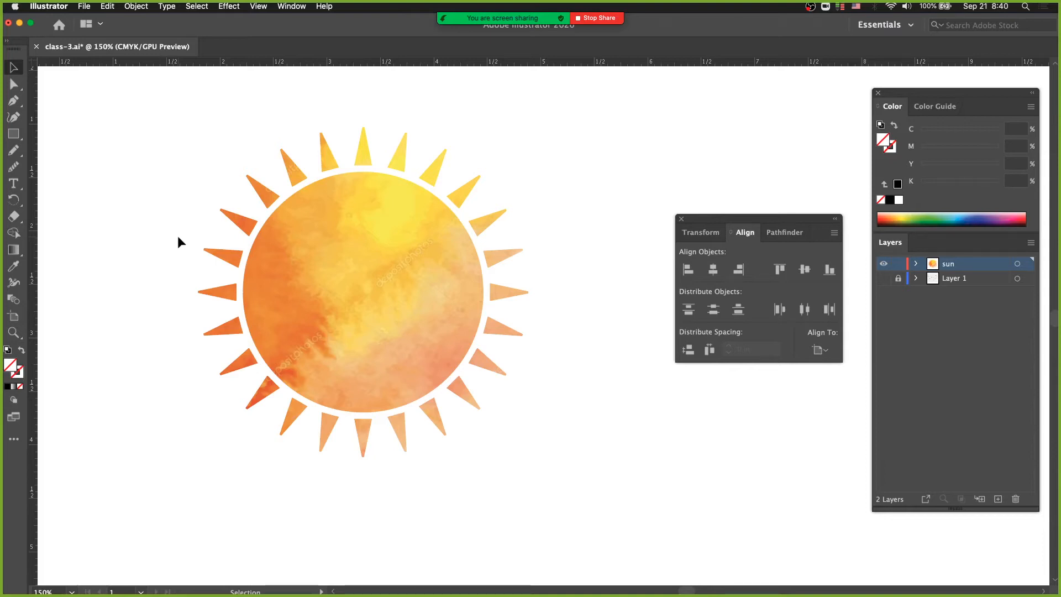
Step: Release the clipping mask on the sun artwork and undo back to its earlier position
{"action": "left_click", "coordinate": [448, 346]}
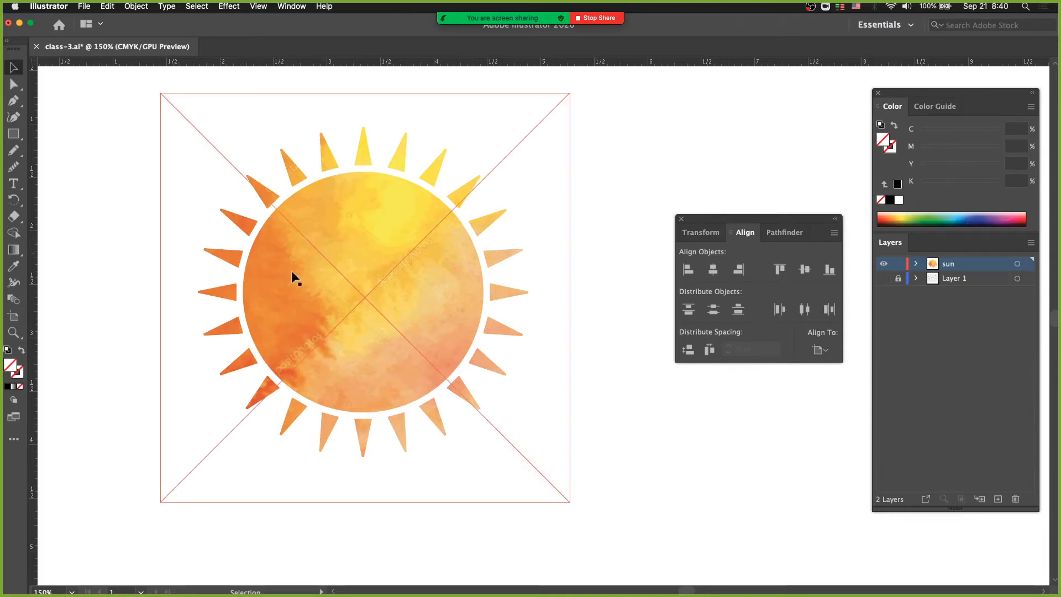
{"action": "left_click", "coordinate": [154, 180]}
{"action": "left_click", "coordinate": [330, 303]}
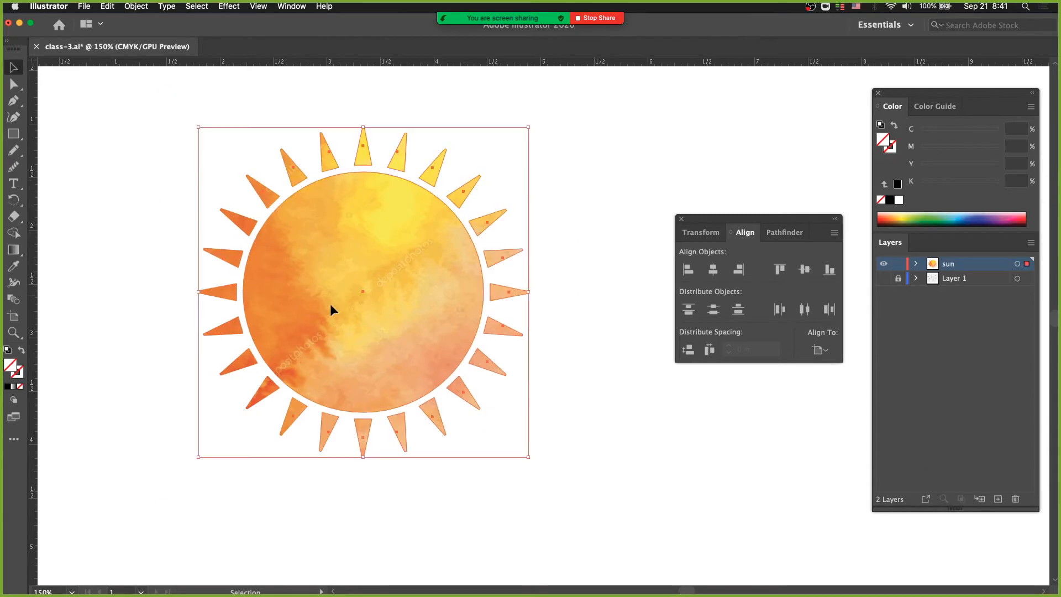
{"action": "key", "text": "super+alt+7"}
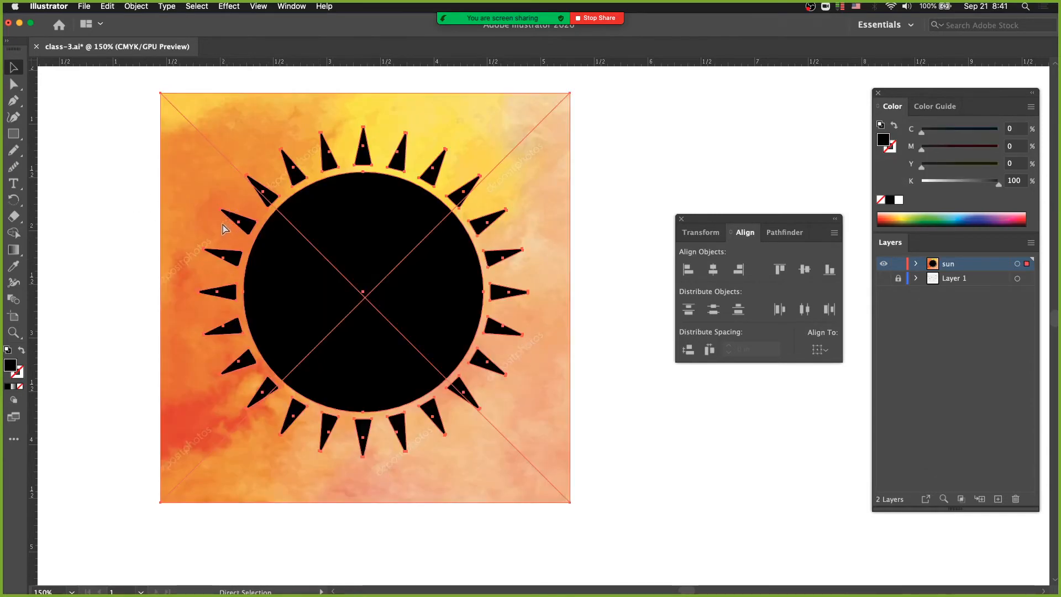
{"action": "key", "text": "super+z"}
{"action": "key", "text": "super+z"}
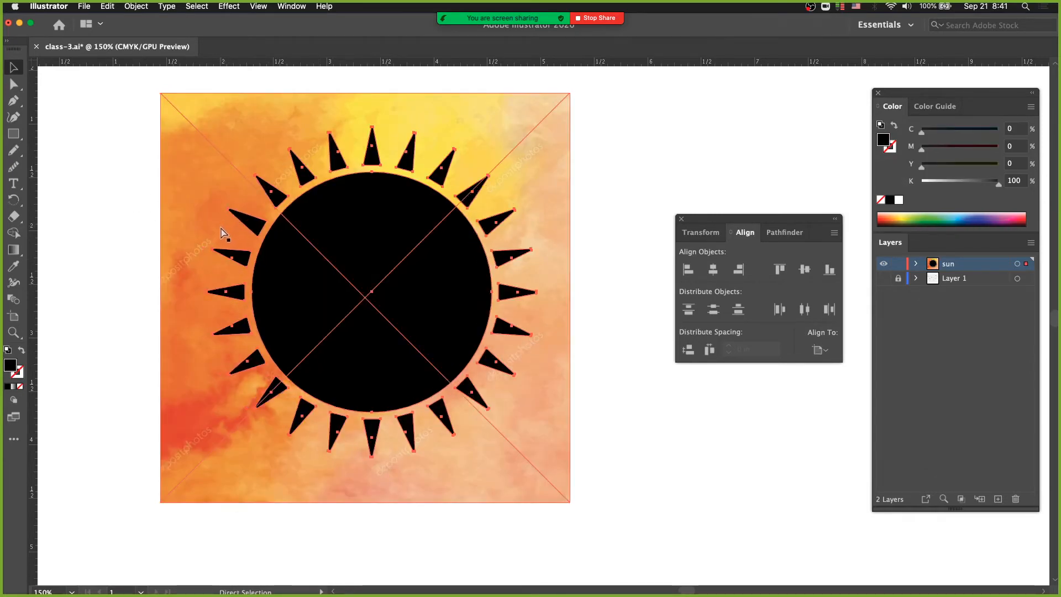
{"action": "key", "text": "super+z"}
{"action": "key", "text": "super+z"}
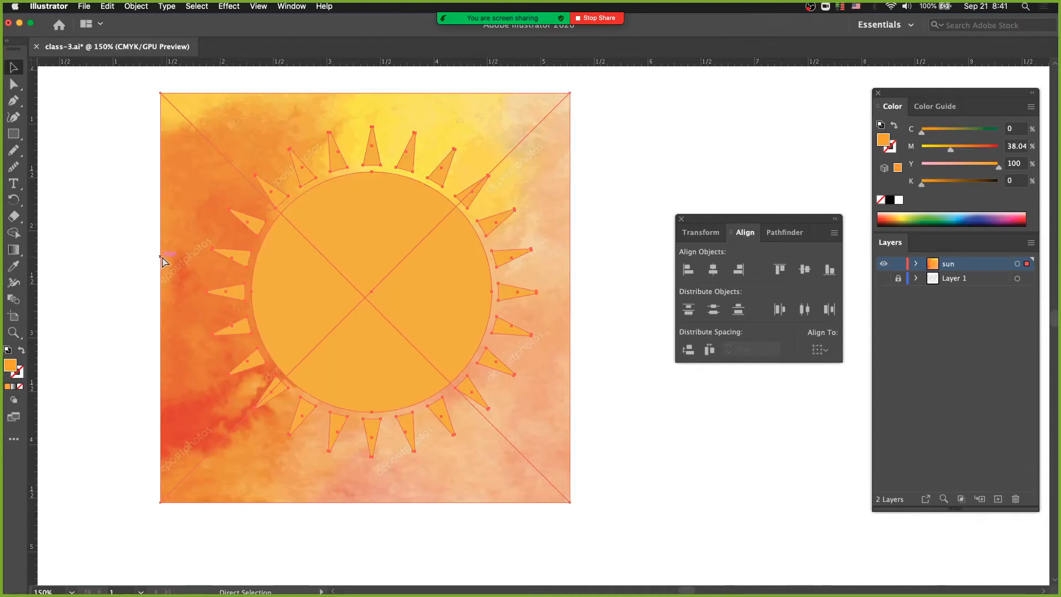
Step: Move the watercolor image off the sun to its right side
{"action": "key", "text": "v"}
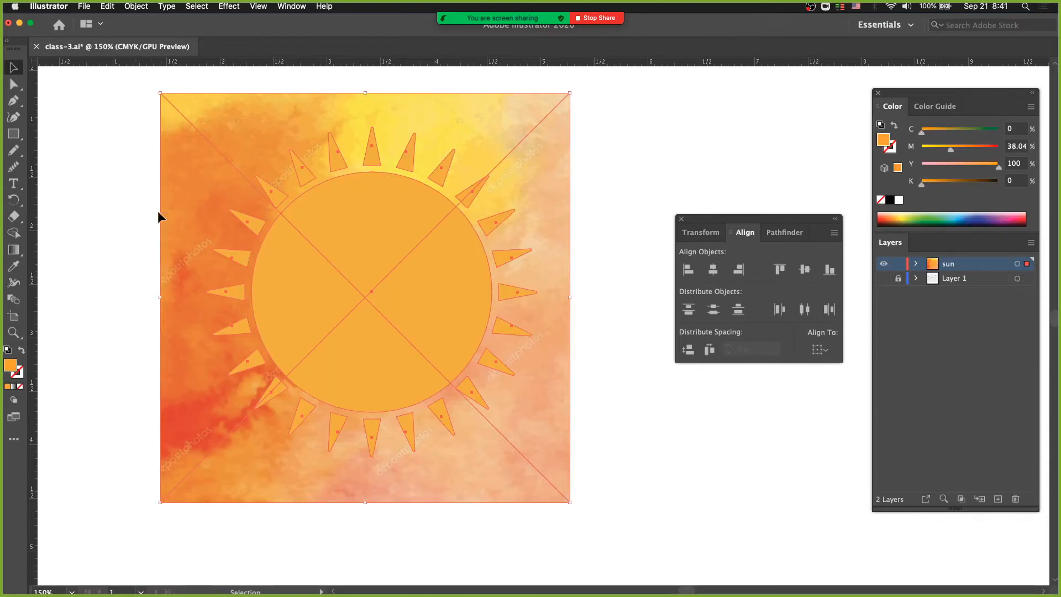
{"action": "left_click", "coordinate": [175, 213]}
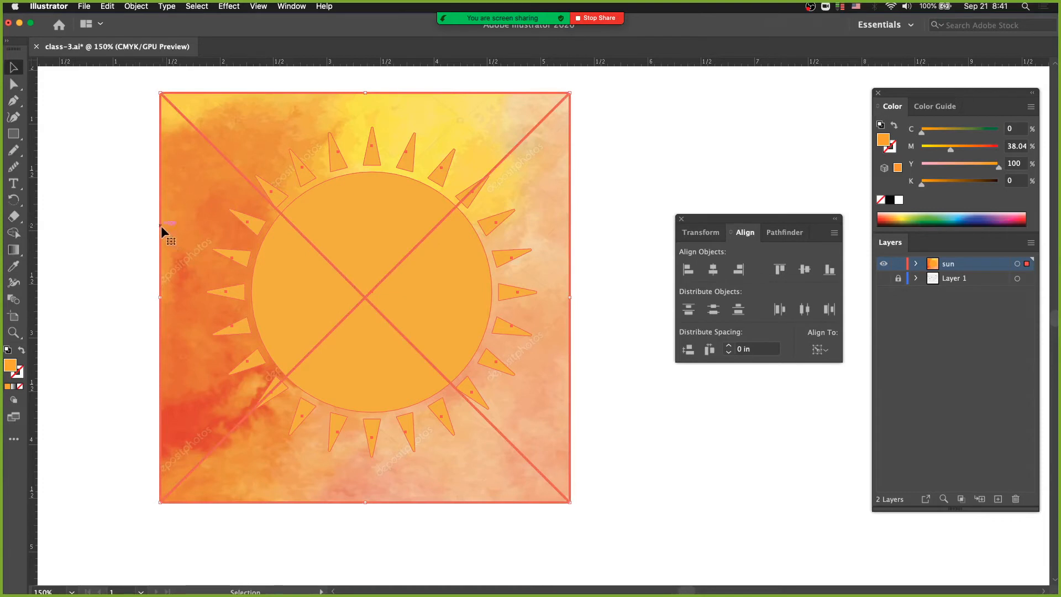
{"action": "left_click", "coordinate": [150, 260]}
{"action": "mouse_move", "coordinate": [165, 262]}
{"action": "left_mouse_down"}
{"action": "mouse_move", "coordinate": [199, 282]}
{"action": "mouse_move", "coordinate": [569, 326]}
{"action": "mouse_move", "coordinate": [638, 241]}
{"action": "left_mouse_up"}
{"action": "mouse_move", "coordinate": [194, 128]}
{"action": "left_mouse_down"}
{"action": "mouse_move", "coordinate": [493, 443]}
{"action": "mouse_move", "coordinate": [541, 458]}
{"action": "left_mouse_up"}
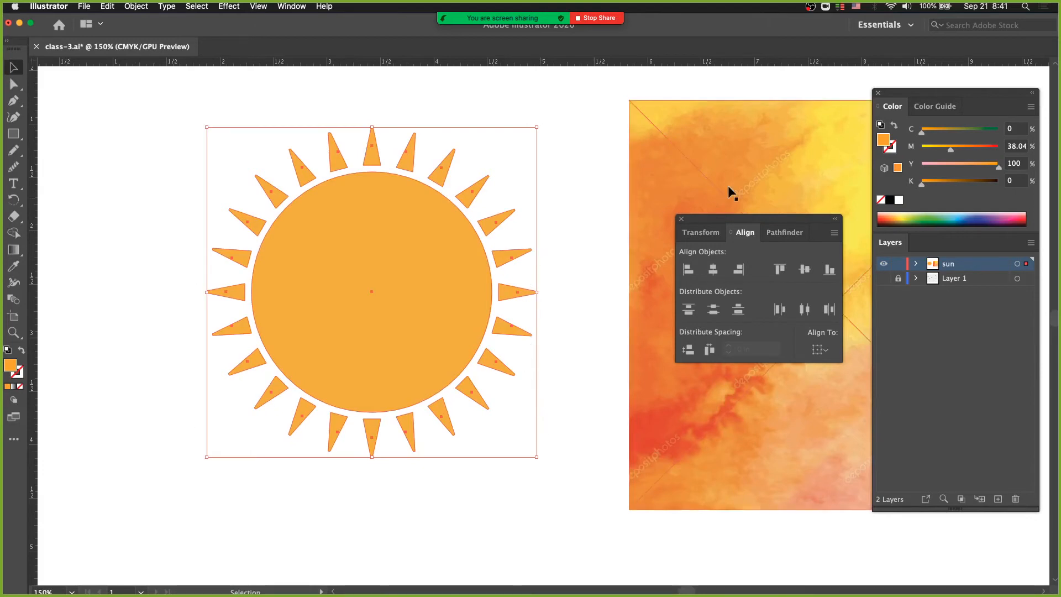
Step: Fill the sun black and delete every ray except the top one
{"action": "left_click", "coordinate": [890, 199]}
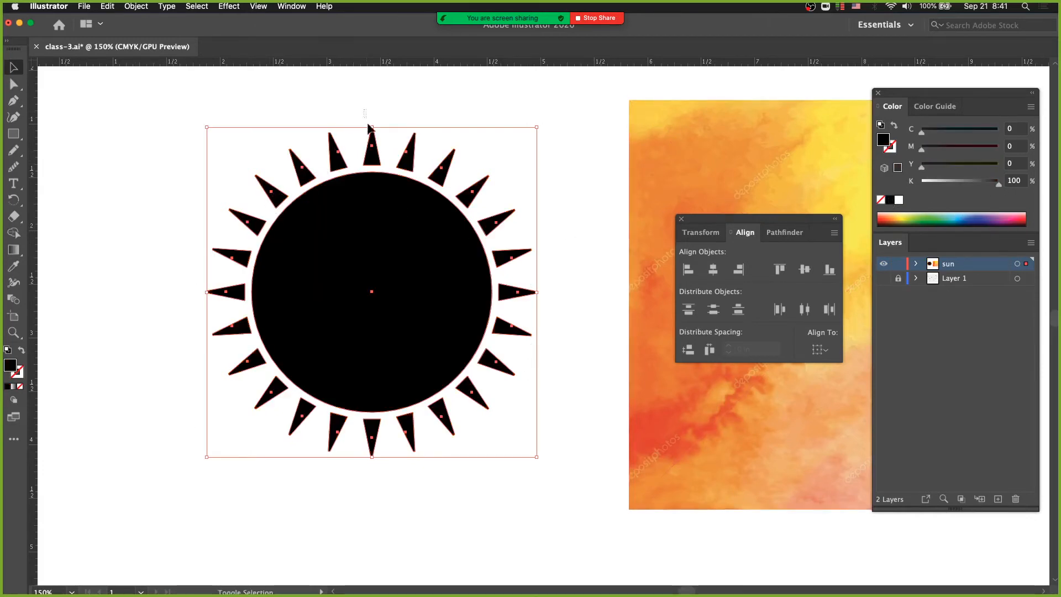
{"action": "left_click_drag", "start_coordinate": [369, 125], "coordinate": [381, 221]}
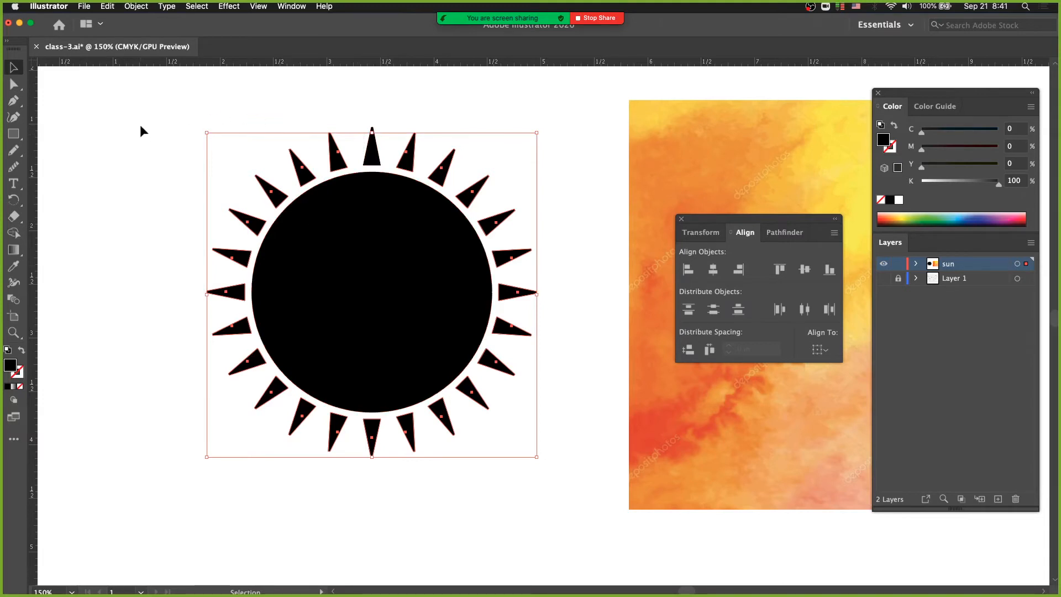
{"action": "key", "text": "Delete"}
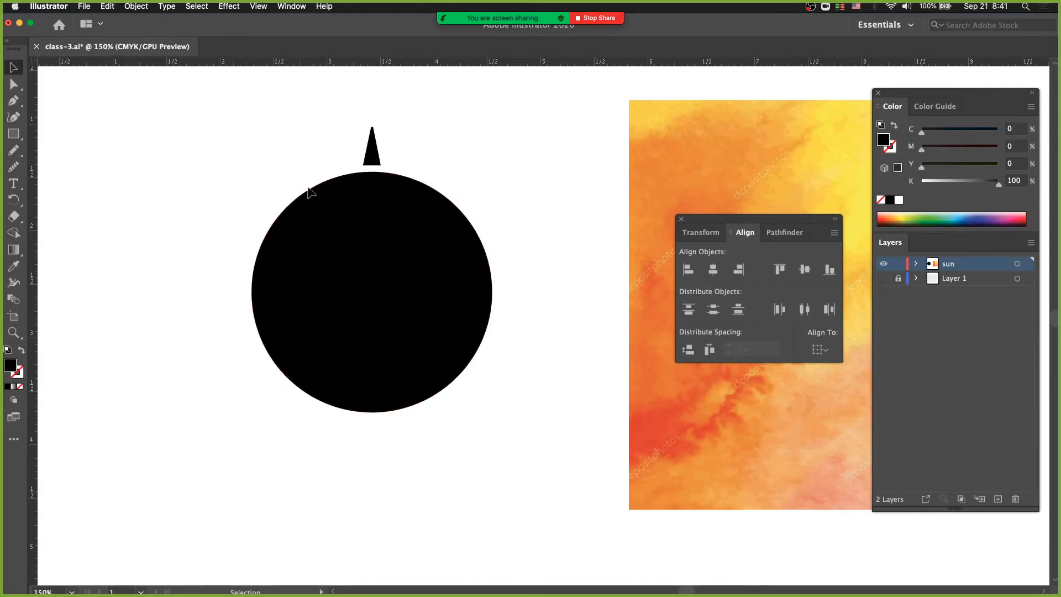
{"action": "scroll", "coordinate": [322, 182], "scroll_direction": "right", "scroll_amount": 5}
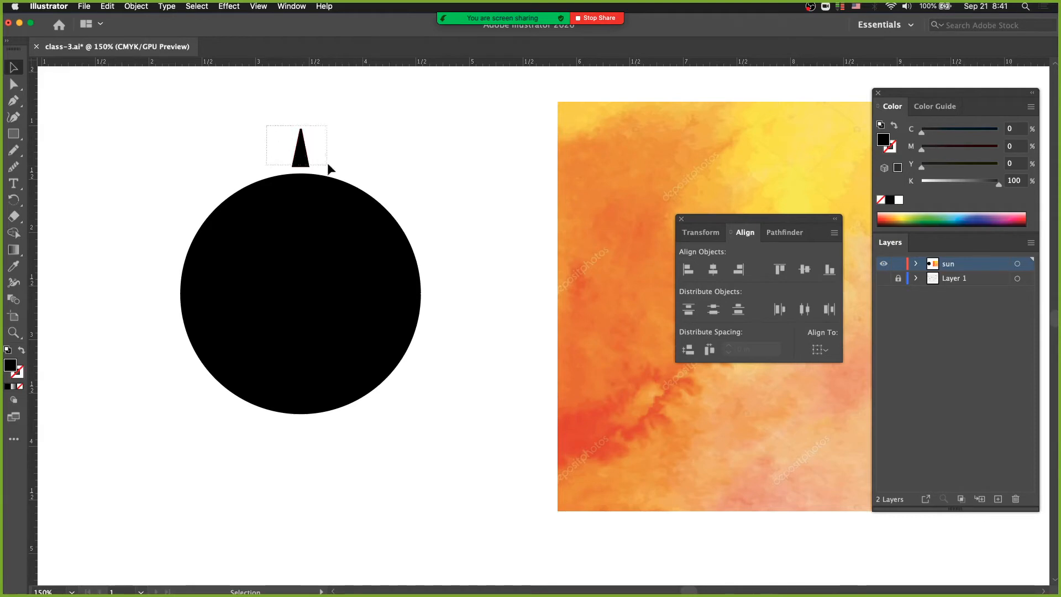
{"action": "left_click", "coordinate": [302, 157]}
{"action": "left_click", "coordinate": [17, 202]}
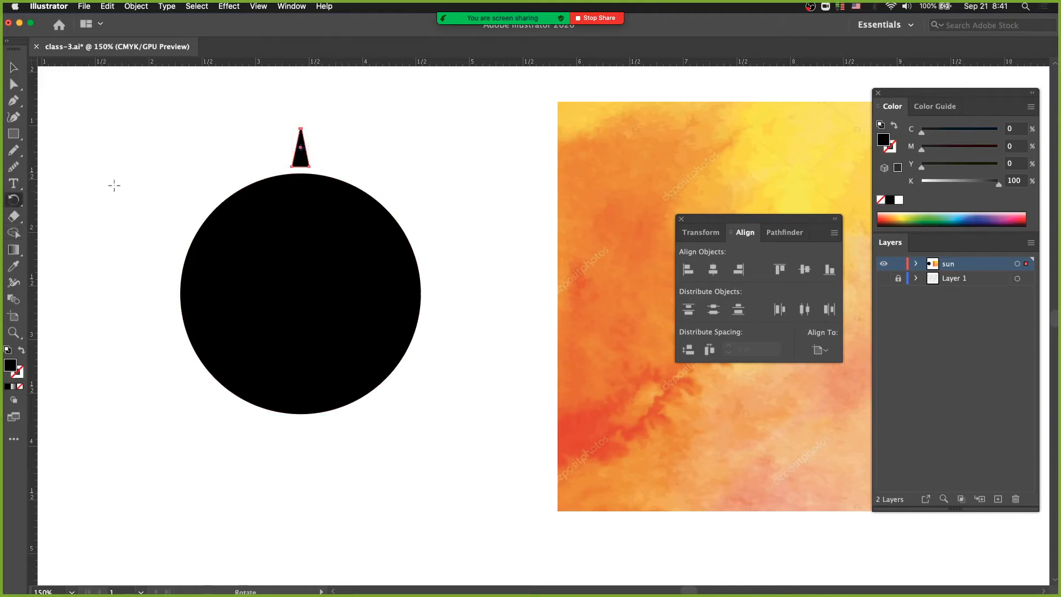
{"action": "left_click", "coordinate": [301, 155]}
{"action": "mouse_move", "coordinate": [337, 171]}
{"action": "left_mouse_down"}
{"action": "mouse_move", "coordinate": [350, 116]}
{"action": "mouse_move", "coordinate": [332, 173]}
{"action": "mouse_move", "coordinate": [339, 111]}
{"action": "mouse_move", "coordinate": [335, 154]}
{"action": "mouse_move", "coordinate": [323, 107]}
{"action": "mouse_move", "coordinate": [305, 175]}
{"action": "mouse_move", "coordinate": [287, 175]}
{"action": "mouse_move", "coordinate": [327, 129]}
{"action": "mouse_move", "coordinate": [271, 126]}
{"action": "mouse_move", "coordinate": [314, 172]}
{"action": "mouse_move", "coordinate": [283, 144]}
{"action": "mouse_move", "coordinate": [339, 173]}
{"action": "left_mouse_up"}
{"action": "key", "text": "super+z"}
{"action": "key", "text": "super+z"}
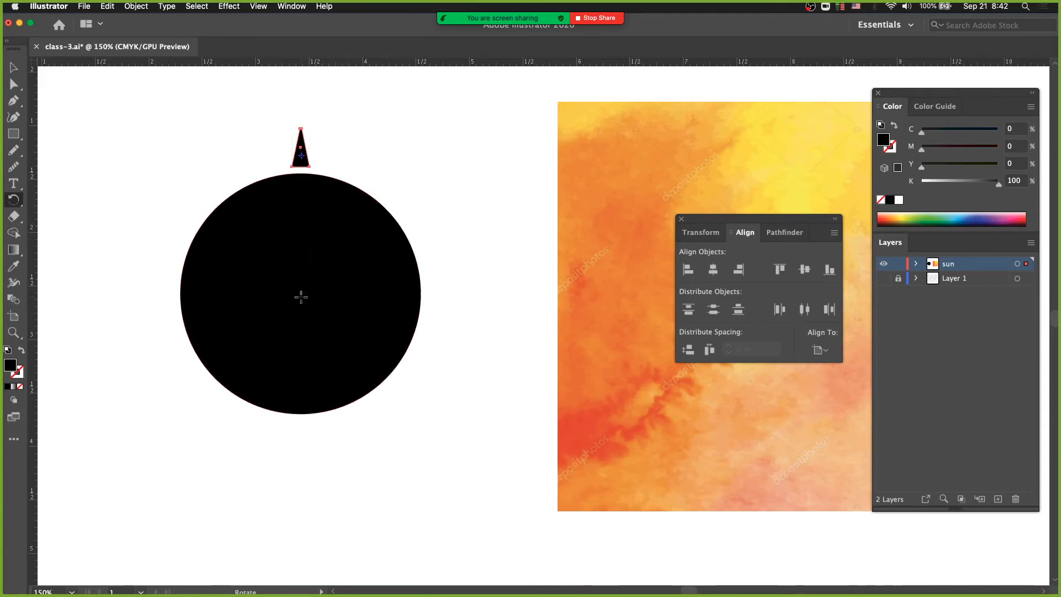
{"action": "left_click", "coordinate": [302, 293]}
{"action": "left_click_drag", "start_coordinate": [346, 126], "coordinate": [118, 171]}
{"action": "key", "text": "cmd+z"}
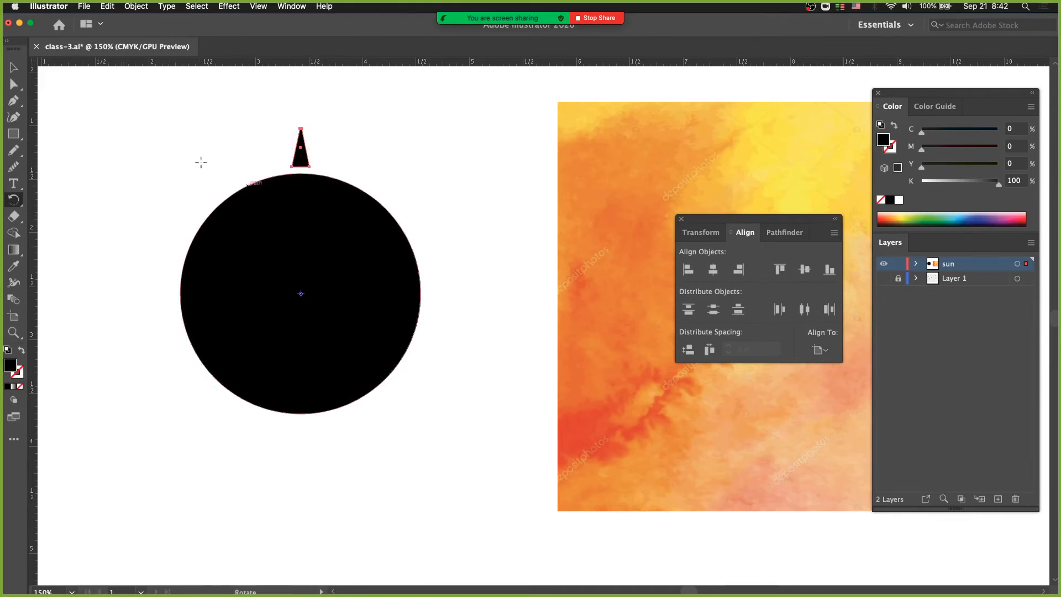
{"action": "left_click", "coordinate": [14, 133]}
{"action": "left_click_drag", "start_coordinate": [69, 117], "coordinate": [114, 179]}
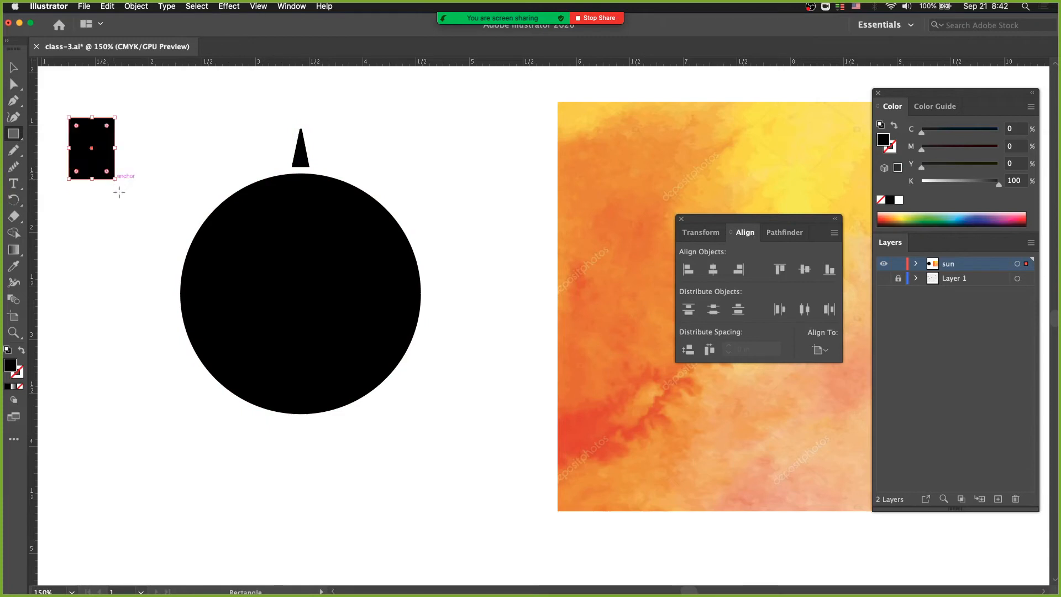
{"action": "left_click", "coordinate": [12, 203]}
{"action": "left_click", "coordinate": [11, 206]}
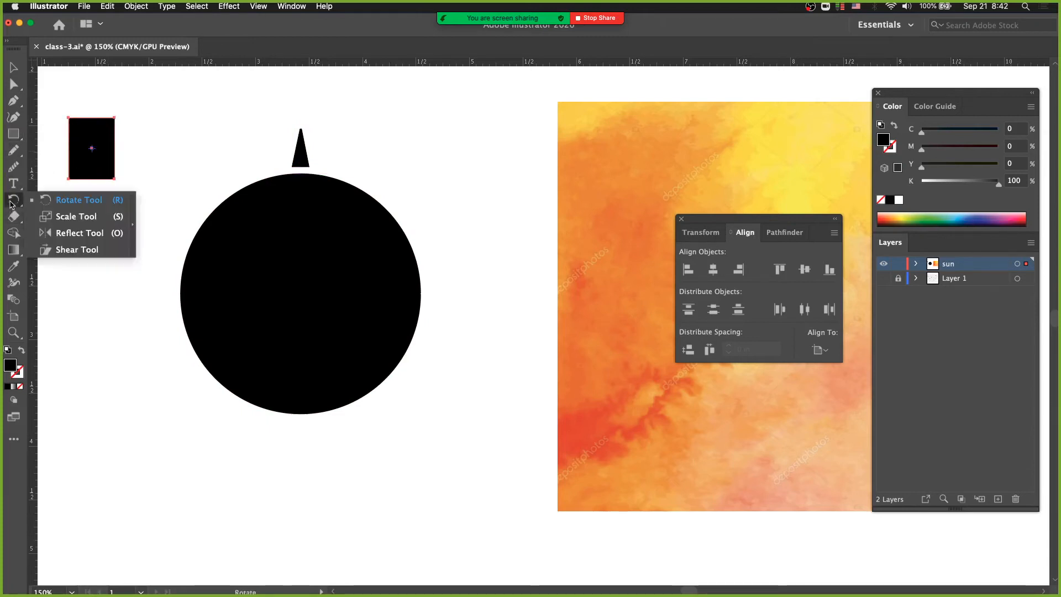
{"action": "left_click", "coordinate": [58, 204]}
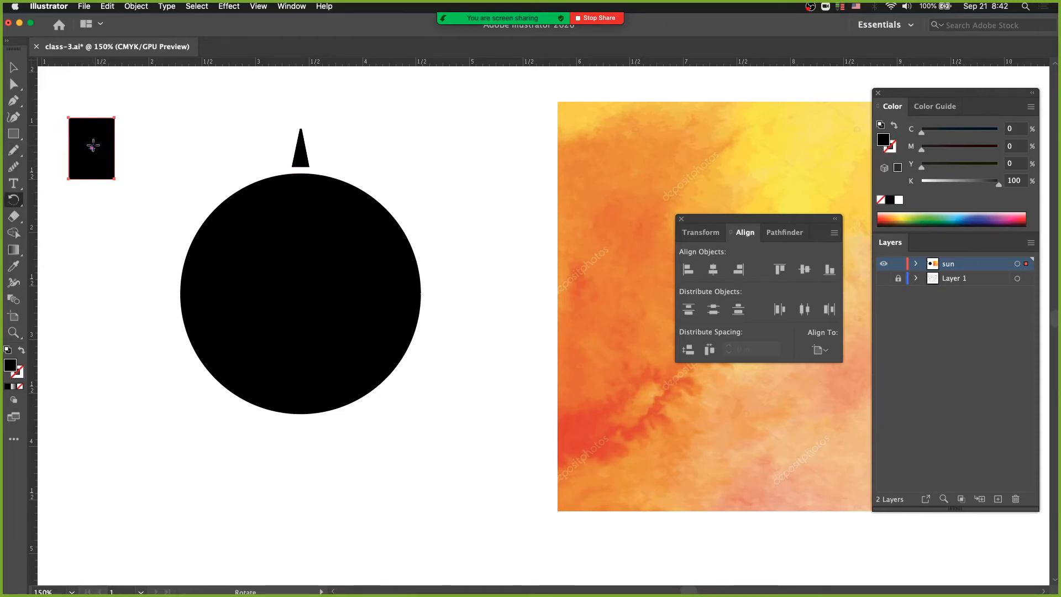
{"action": "left_click", "coordinate": [133, 134]}
{"action": "left_click_drag", "start_coordinate": [147, 107], "coordinate": [143, 164]}
{"action": "mouse_move", "coordinate": [128, 181]}
{"action": "left_mouse_down"}
{"action": "mouse_move", "coordinate": [119, 135]}
{"action": "mouse_move", "coordinate": [158, 108]}
{"action": "mouse_move", "coordinate": [153, 166]}
{"action": "mouse_move", "coordinate": [139, 174]}
{"action": "left_mouse_up"}
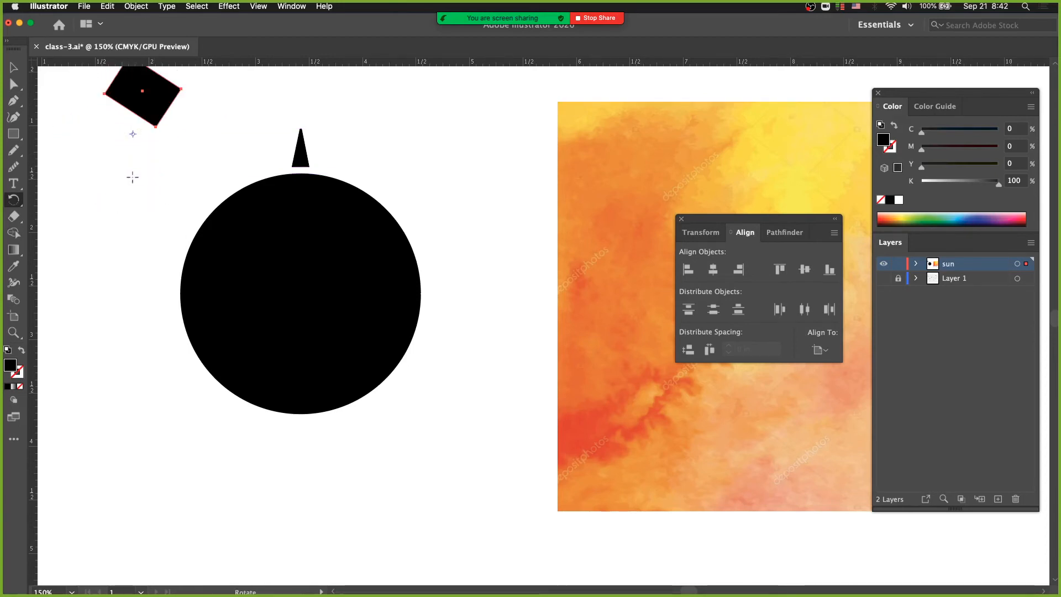
{"action": "key", "text": "ctrl+z"}
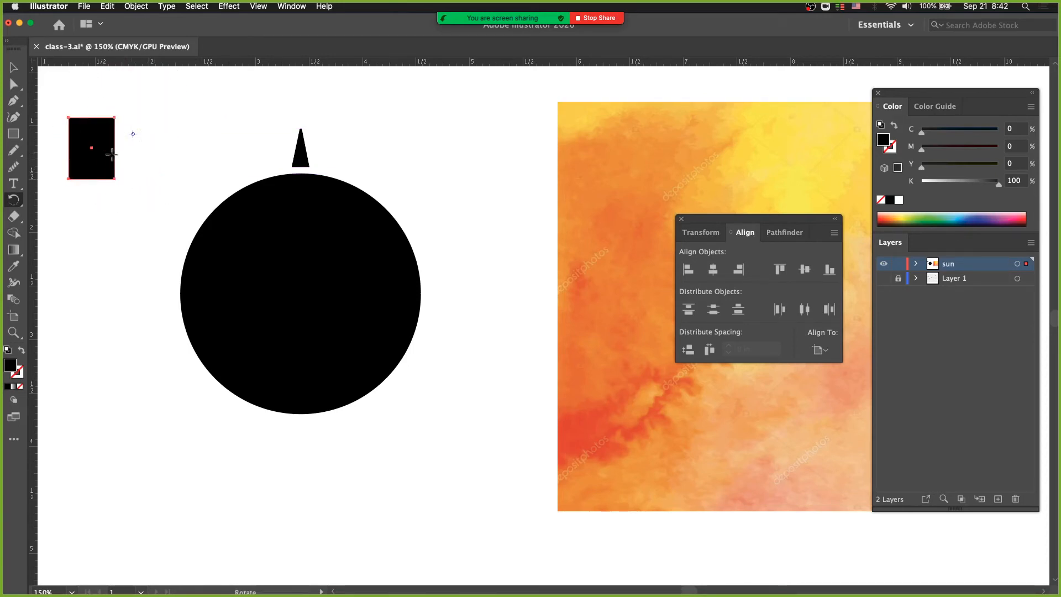
{"action": "left_click", "coordinate": [114, 217]}
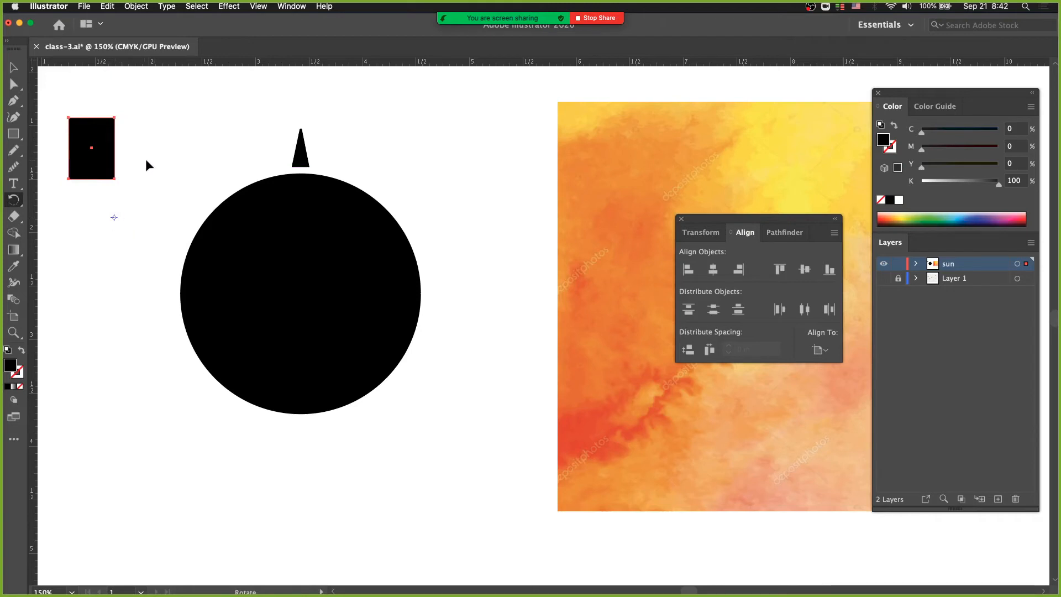
{"action": "left_click_drag", "start_coordinate": [146, 164], "coordinate": [128, 238]}
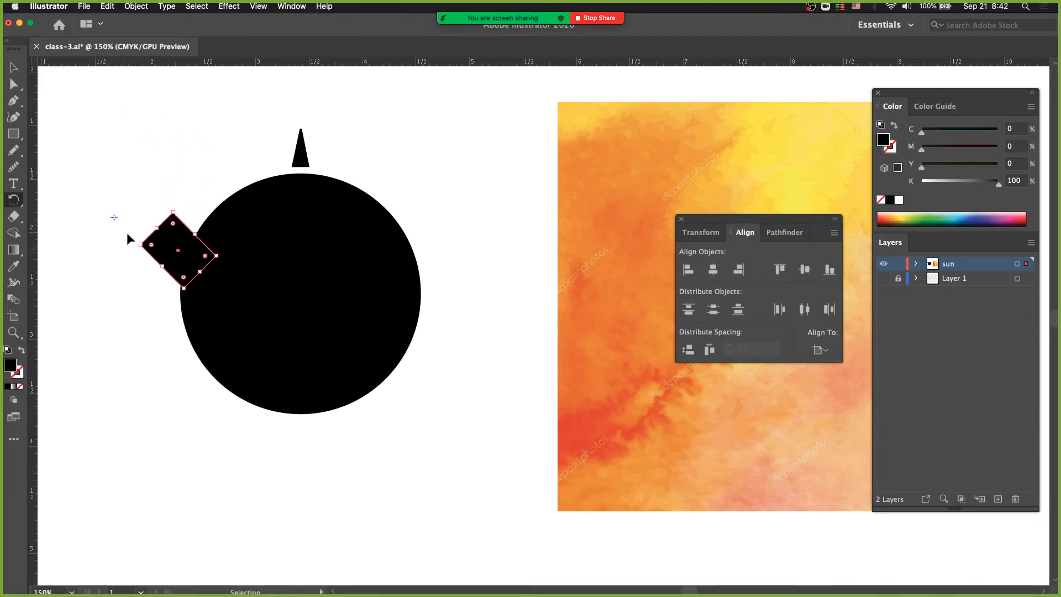
{"action": "key", "text": "ctrl+z"}
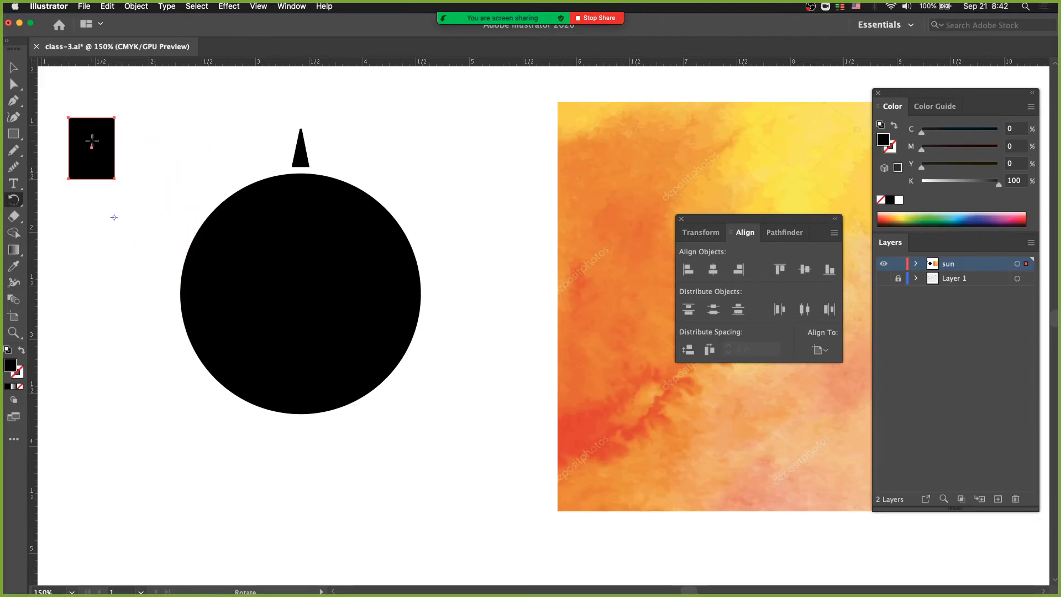
{"action": "left_click_drag", "start_coordinate": [130, 137], "coordinate": [107, 182]}
{"action": "key", "text": "ctrl+z"}
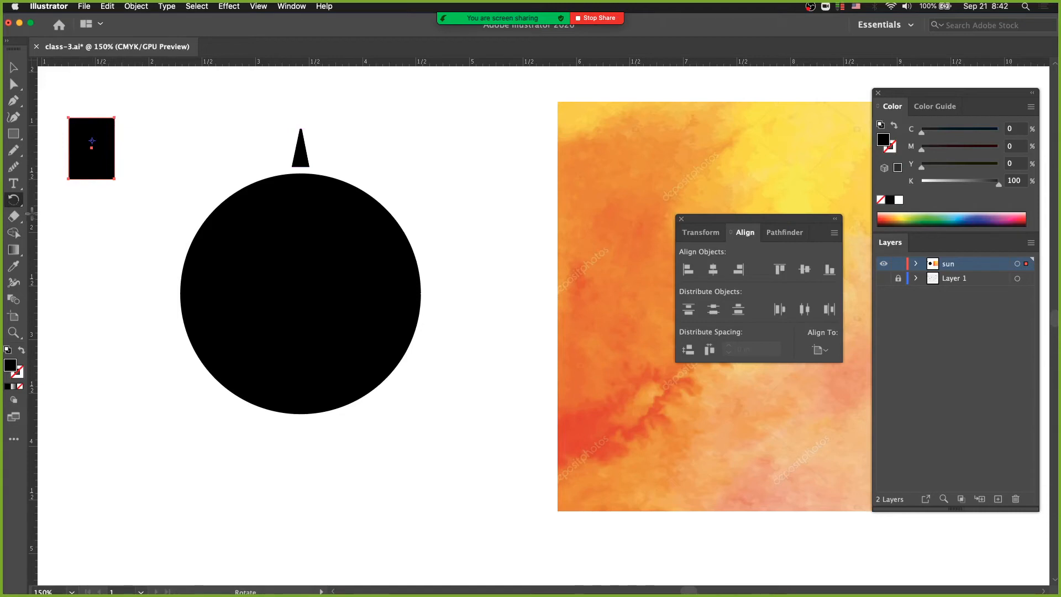
{"action": "left_click", "coordinate": [9, 205]}
{"action": "left_click", "coordinate": [56, 200]}
{"action": "left_click", "coordinate": [112, 239], "text": "alt"}
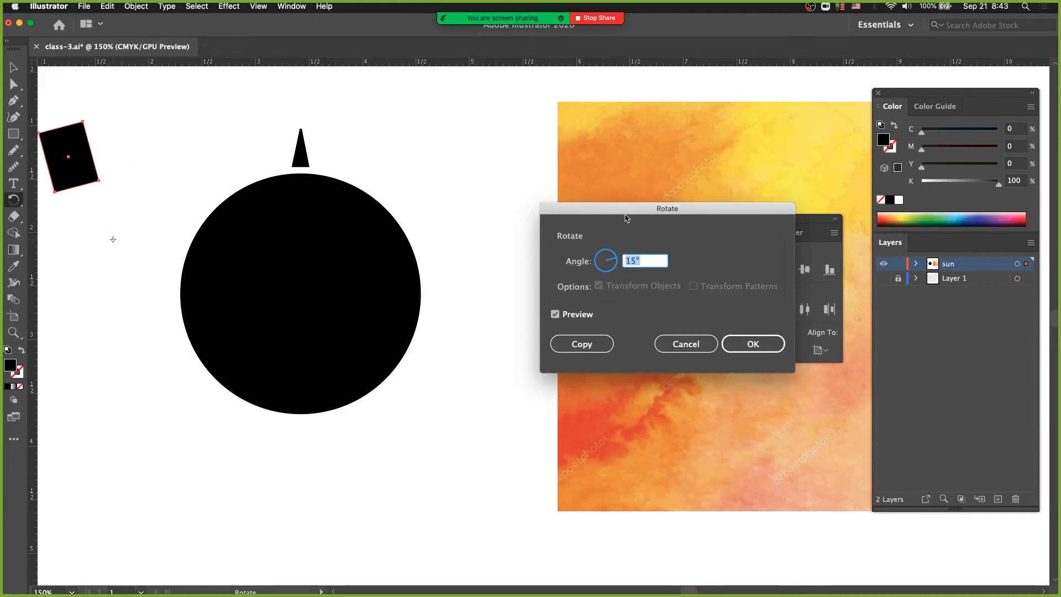
{"action": "left_click_drag", "start_coordinate": [630, 213], "coordinate": [509, 156]}
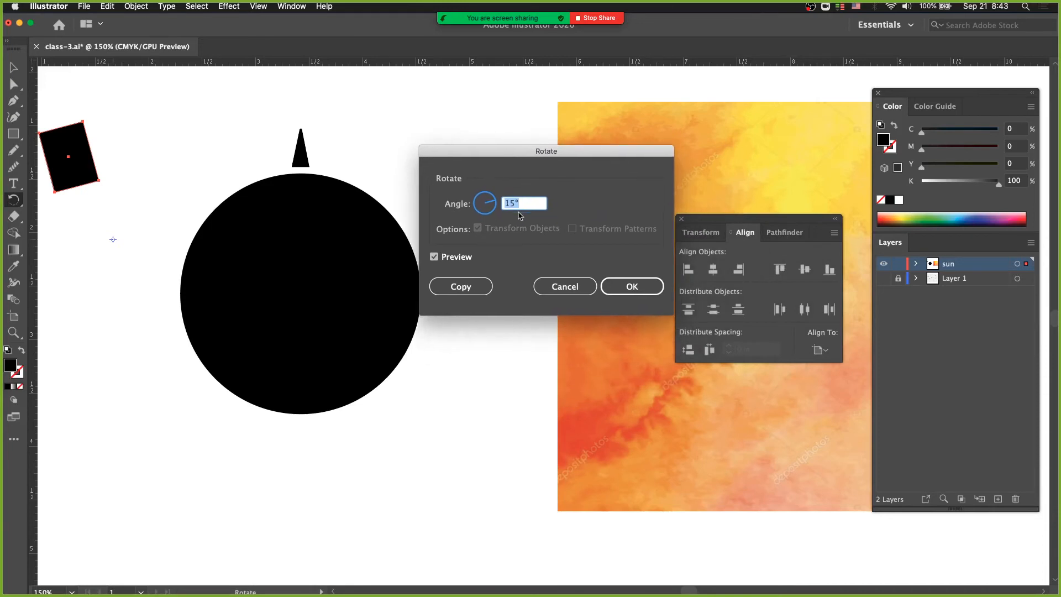
{"action": "left_click", "coordinate": [456, 258]}
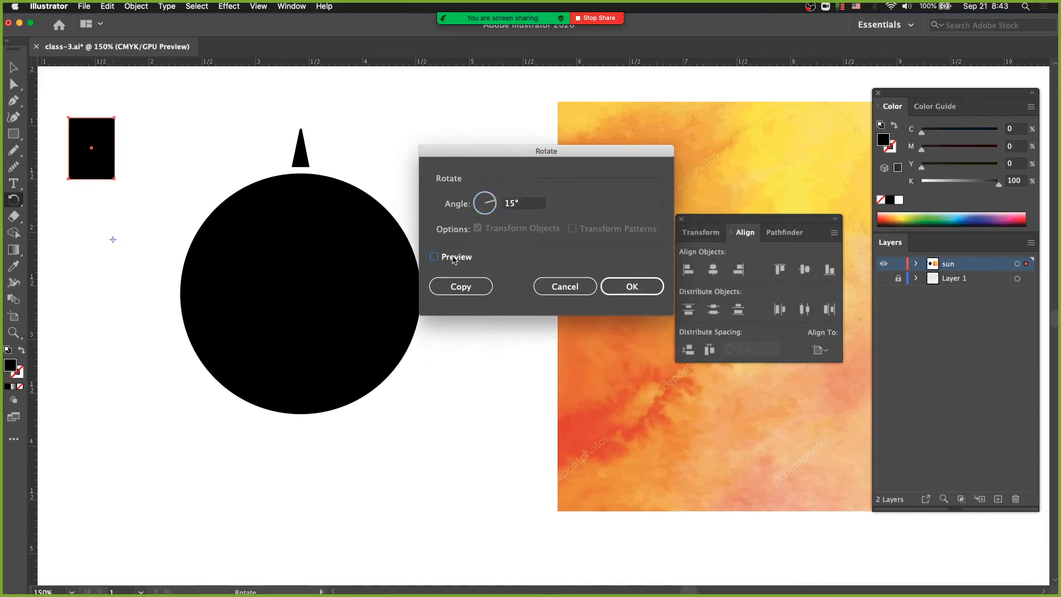
{"action": "left_click", "coordinate": [457, 258]}
{"action": "left_click", "coordinate": [457, 258]}
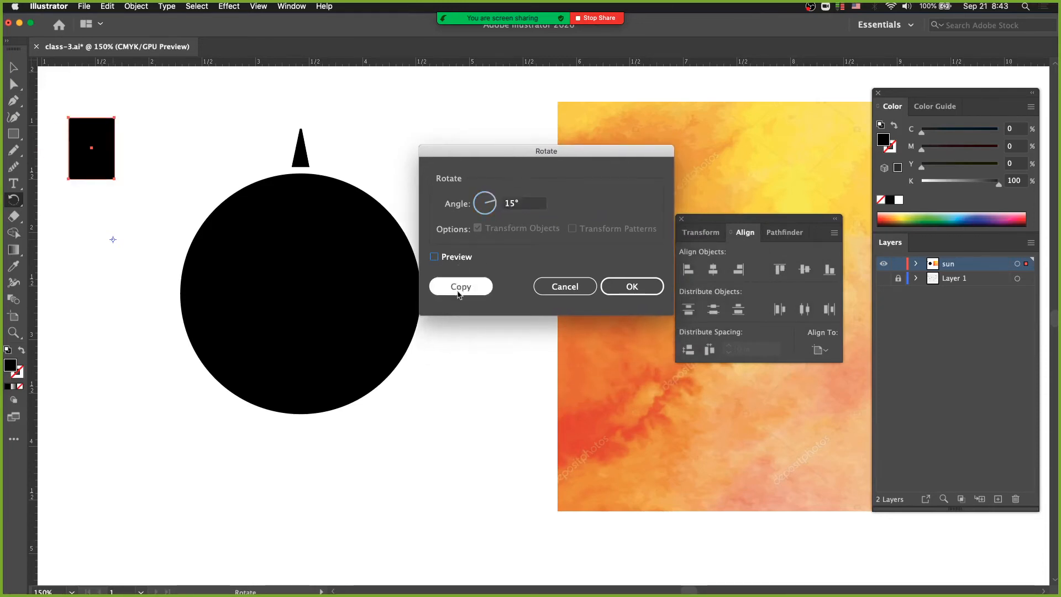
{"action": "left_click", "coordinate": [619, 285]}
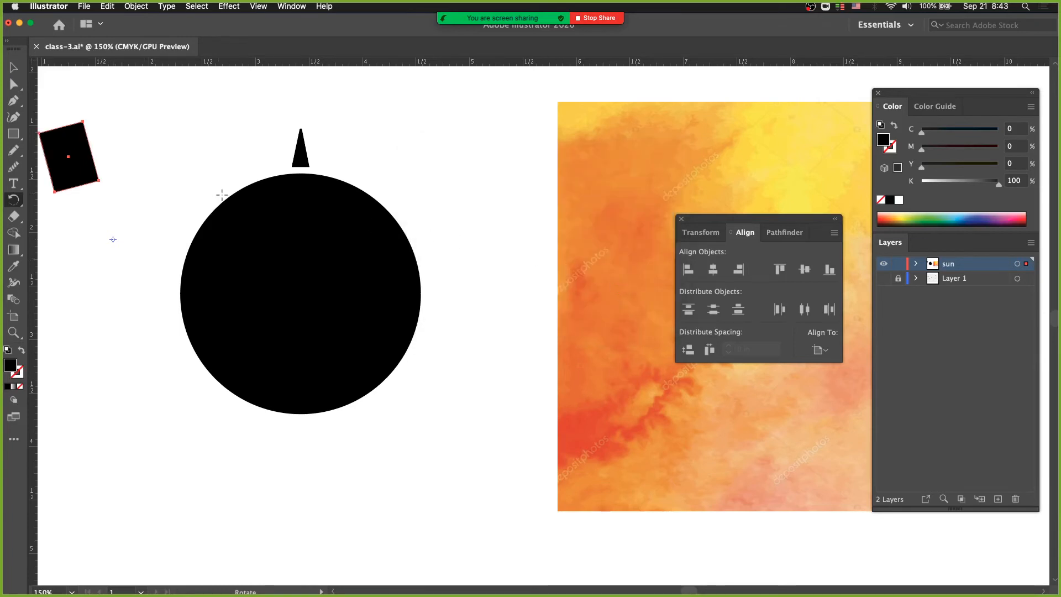
{"action": "key", "text": "super+z"}
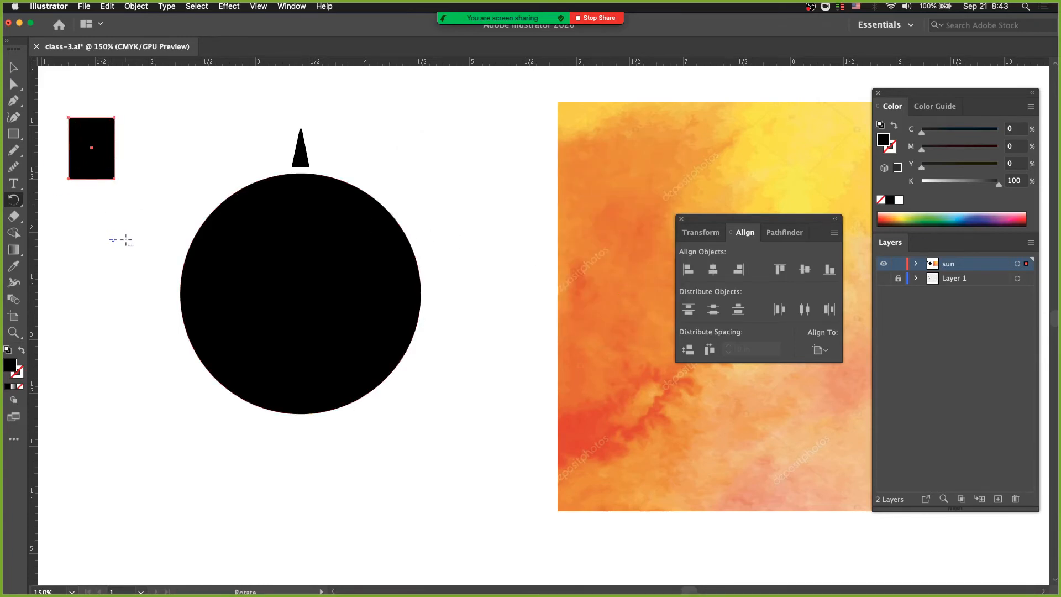
{"action": "left_click", "coordinate": [126, 240], "text": "alt"}
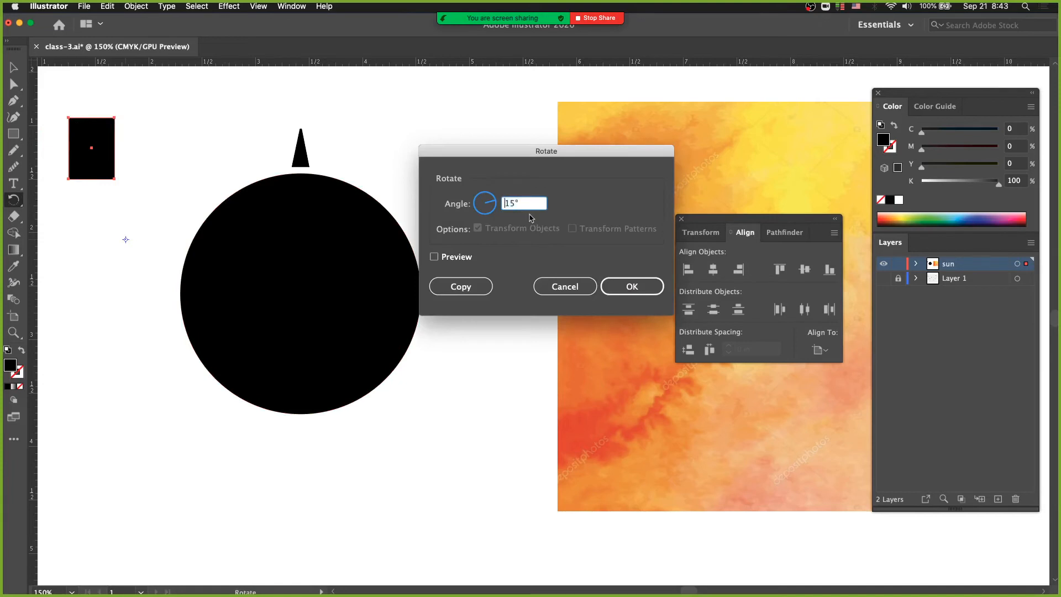
{"action": "left_click", "coordinate": [461, 286]}
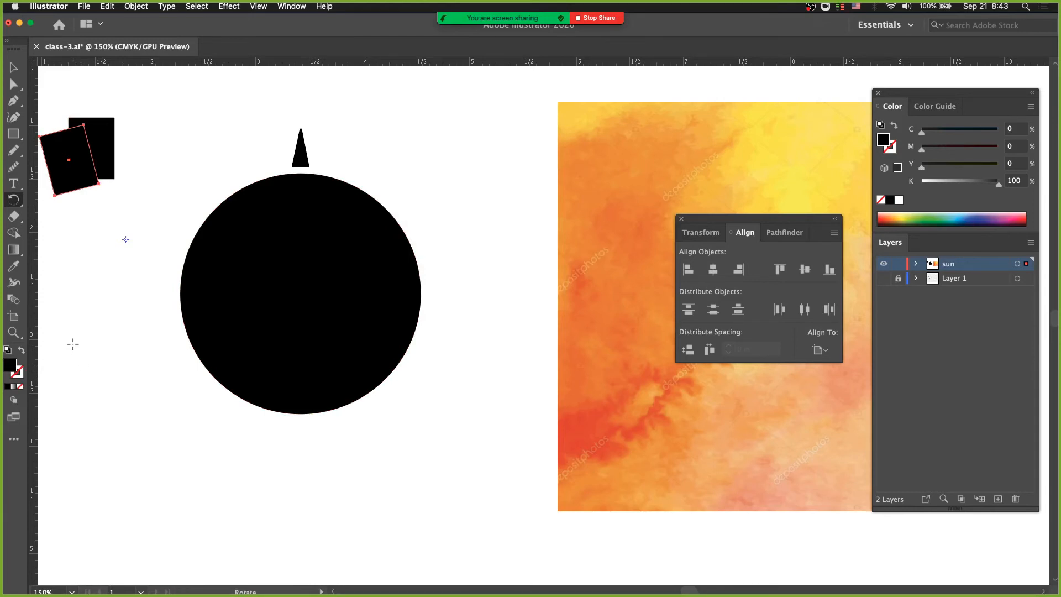
{"action": "key", "text": "v"}
{"action": "left_click_drag", "start_coordinate": [138, 149], "coordinate": [87, 227]}
{"action": "key", "text": "Delete"}
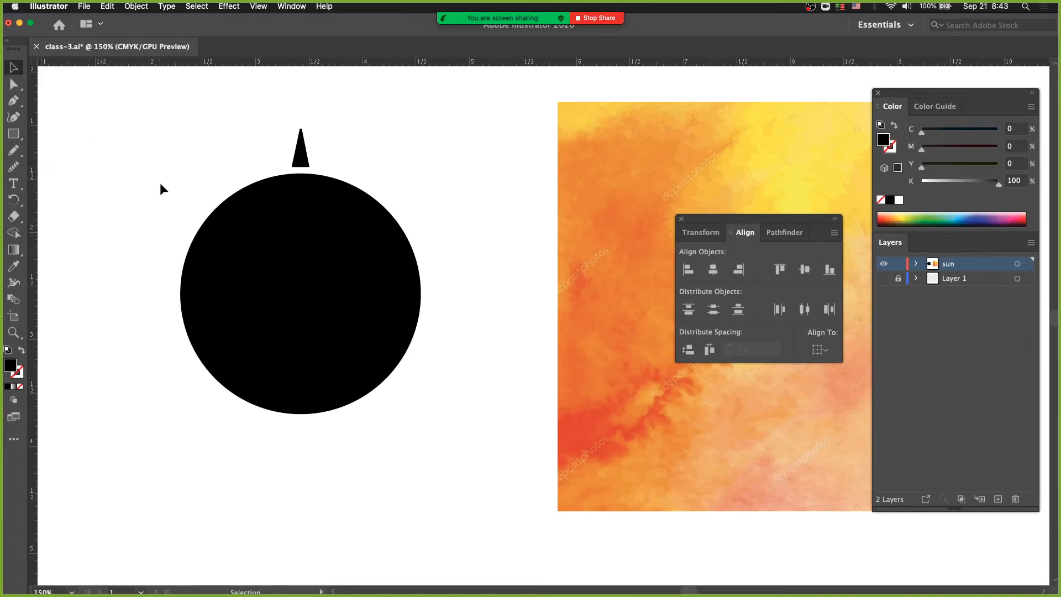
Step: Select only the top ray, choose the Rotate tool, and open the View menu
{"action": "left_click_drag", "start_coordinate": [259, 133], "coordinate": [407, 283]}
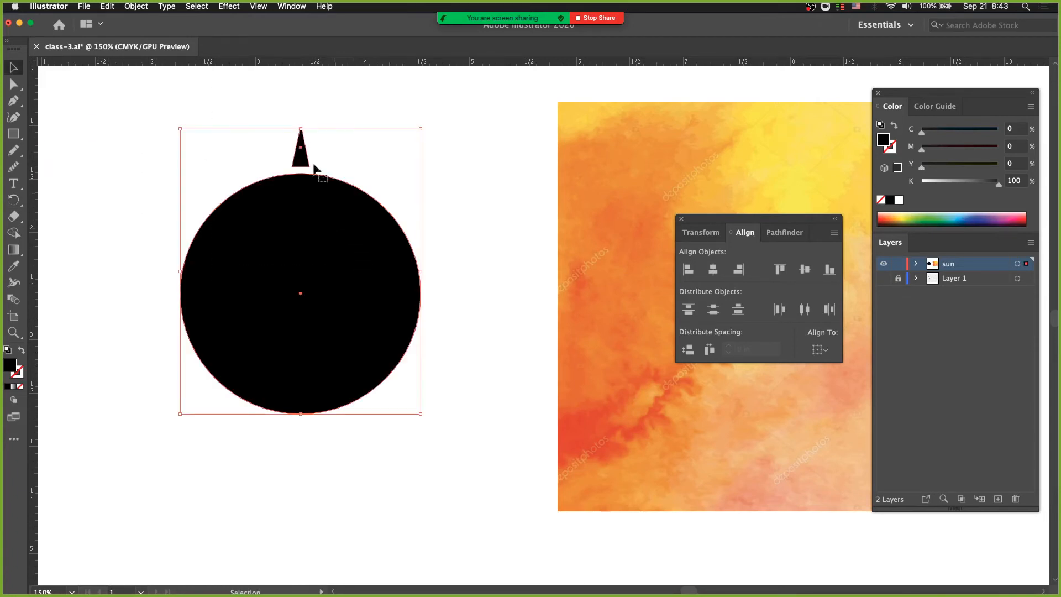
{"action": "left_click", "coordinate": [273, 146]}
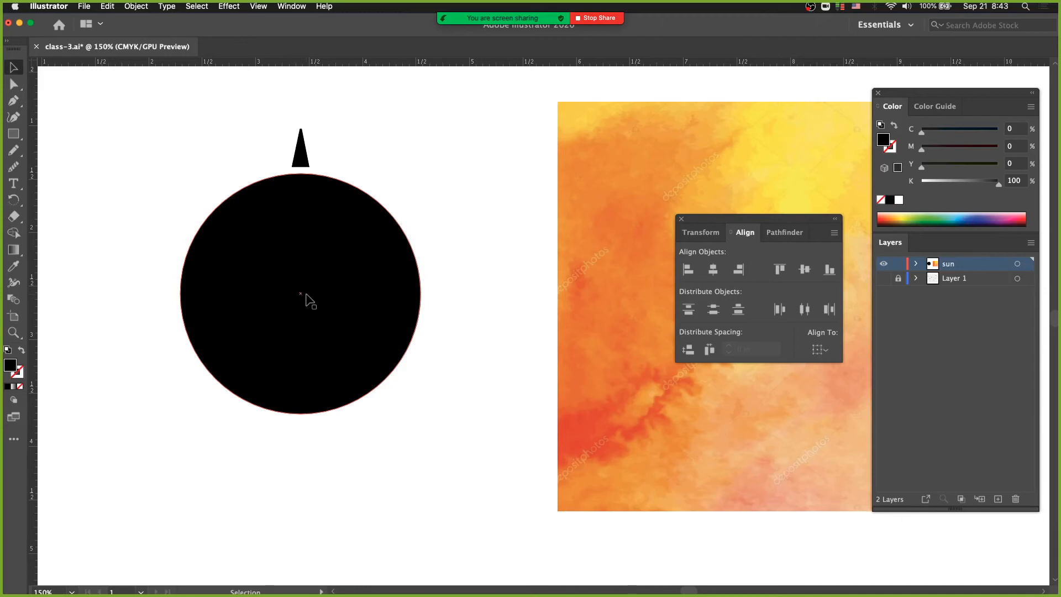
{"action": "left_click_drag", "start_coordinate": [260, 134], "coordinate": [319, 154]}
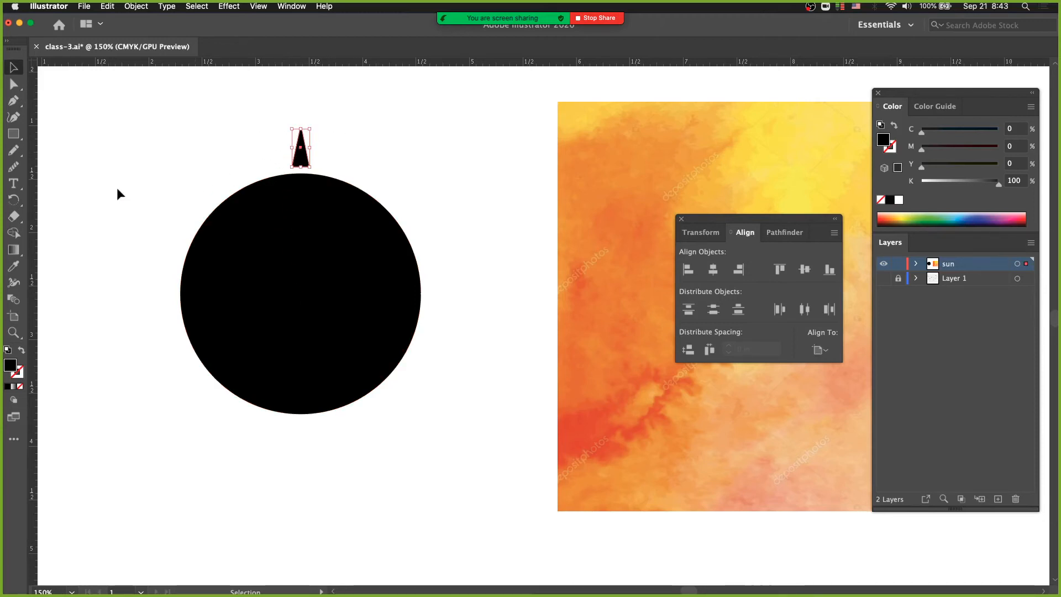
{"action": "left_click_drag", "start_coordinate": [14, 200], "coordinate": [66, 200]}
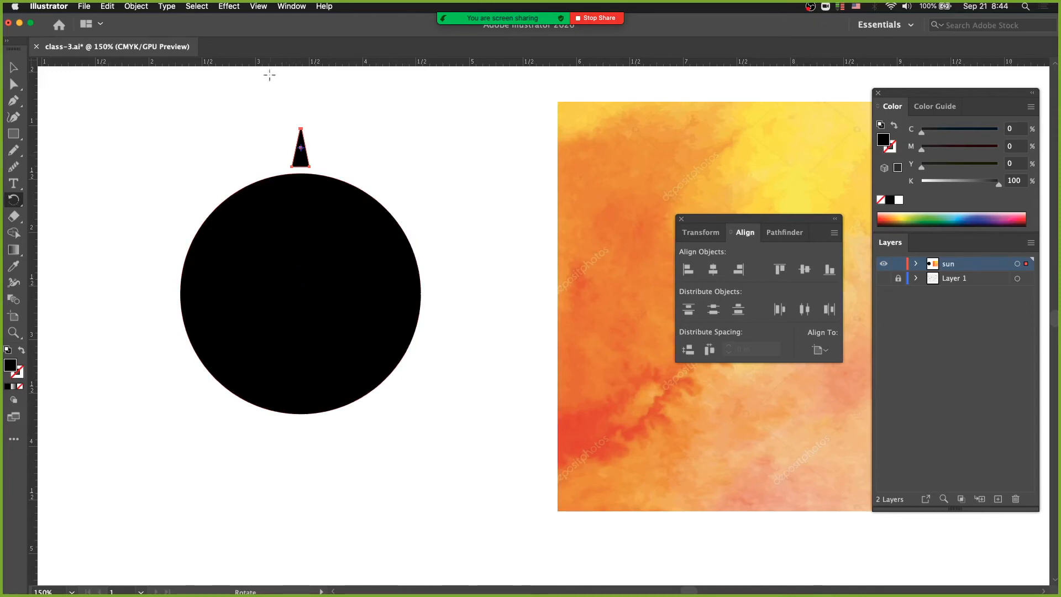
{"action": "left_click", "coordinate": [257, 7]}
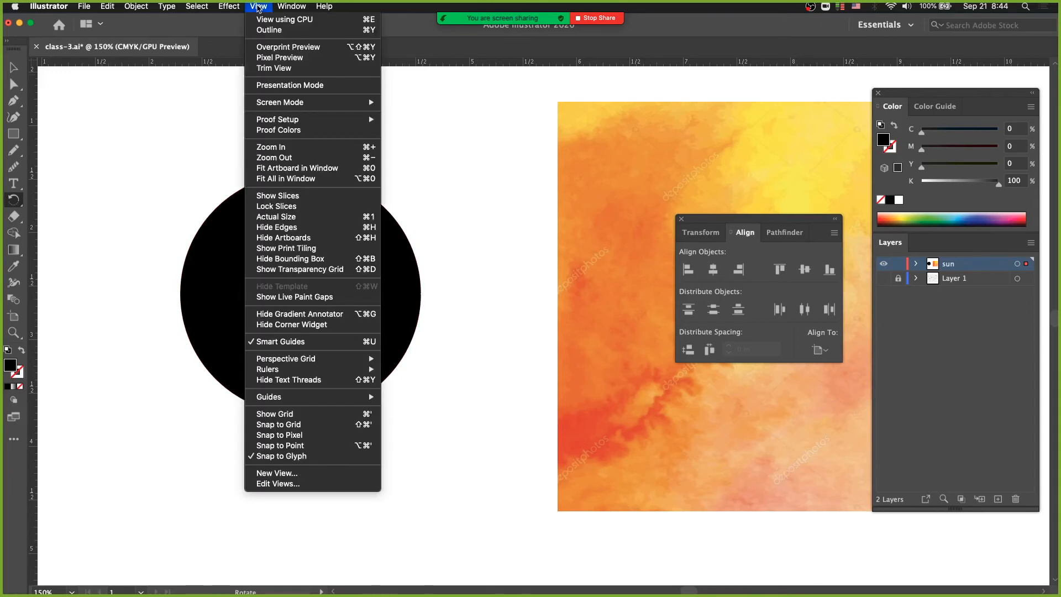
Step: Switch to Outline view and test-rotate the ray about the circle's centre, then undo
{"action": "left_click", "coordinate": [261, 31]}
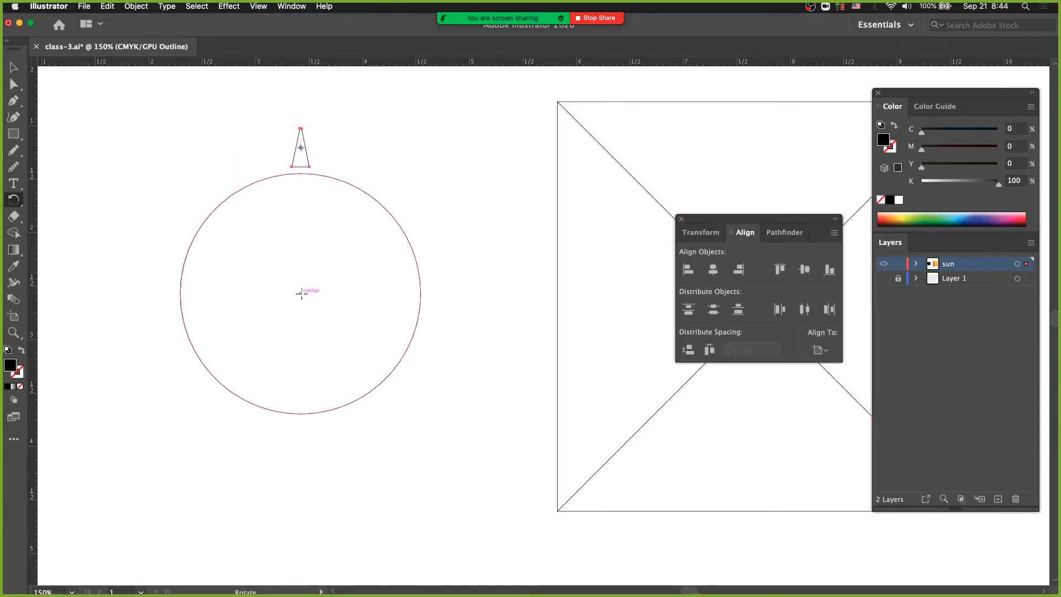
{"action": "left_click", "coordinate": [301, 294]}
{"action": "left_click_drag", "start_coordinate": [373, 171], "coordinate": [443, 342]}
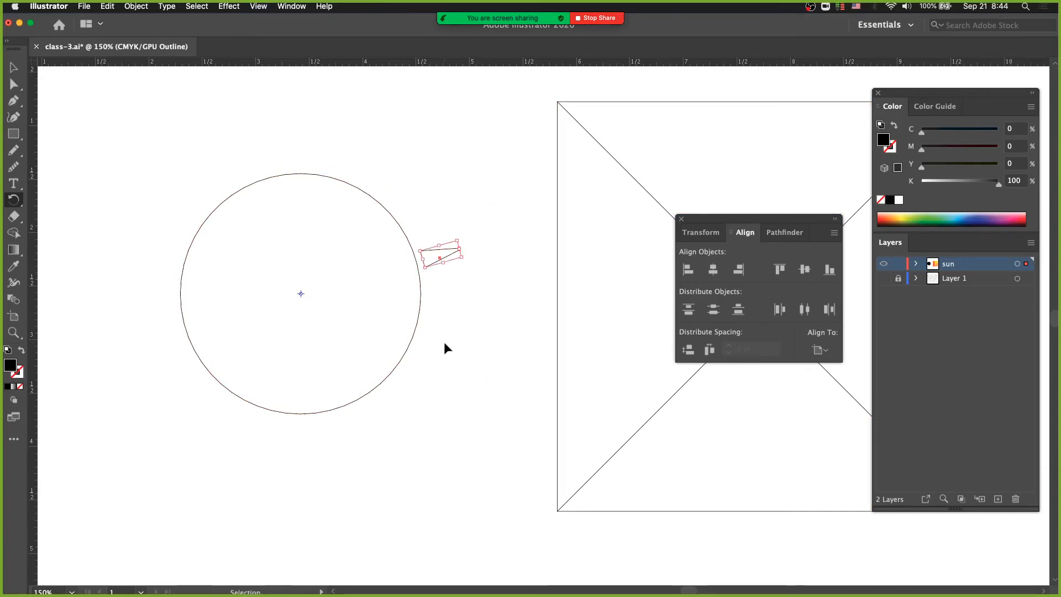
{"action": "key", "text": "super+z"}
{"action": "key", "text": "super+z"}
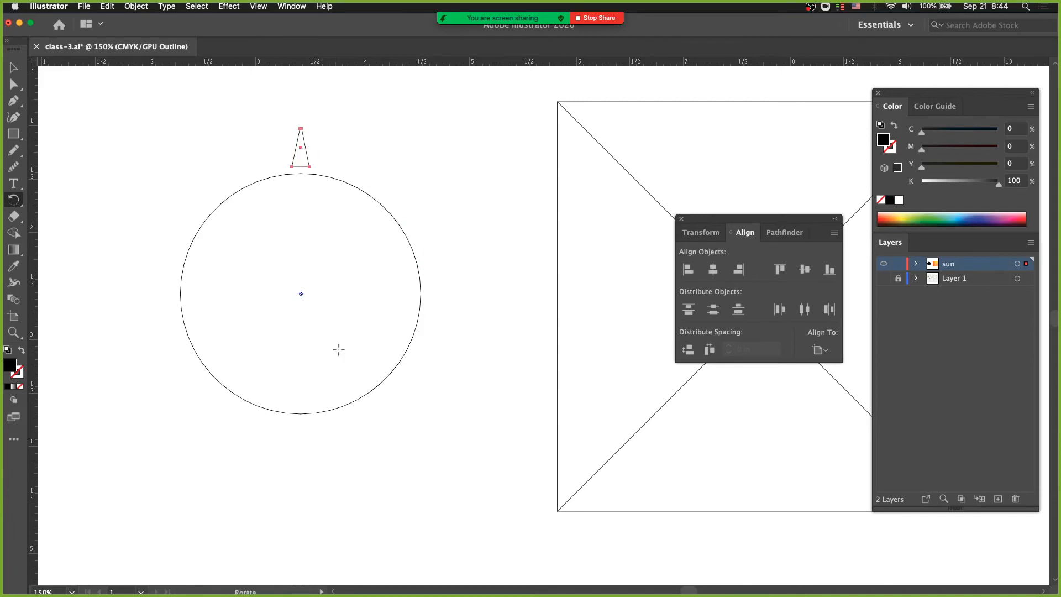
Step: Make a 15° rotated copy of the ray around the circle's centre with Preview on
{"action": "left_click", "coordinate": [301, 294], "text": "alt"}
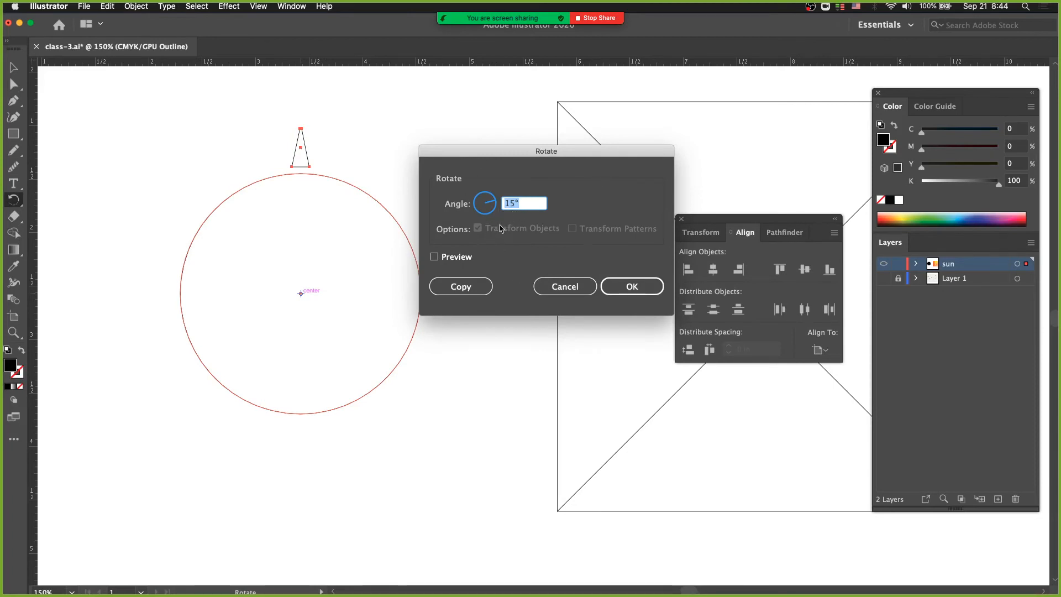
{"action": "left_click", "coordinate": [459, 257]}
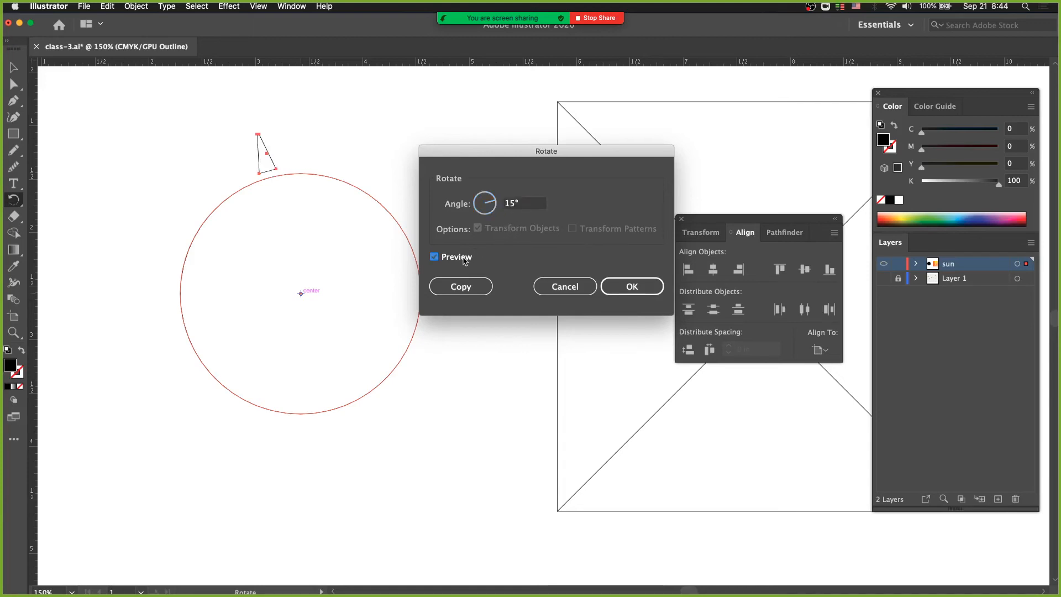
{"action": "left_click", "coordinate": [623, 287]}
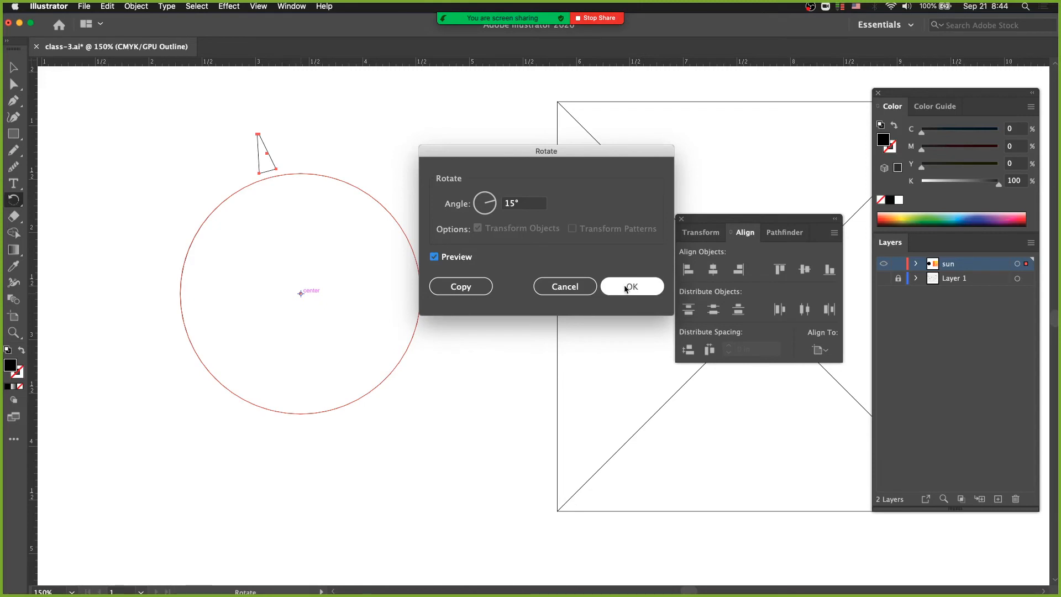
{"action": "left_click", "coordinate": [467, 289]}
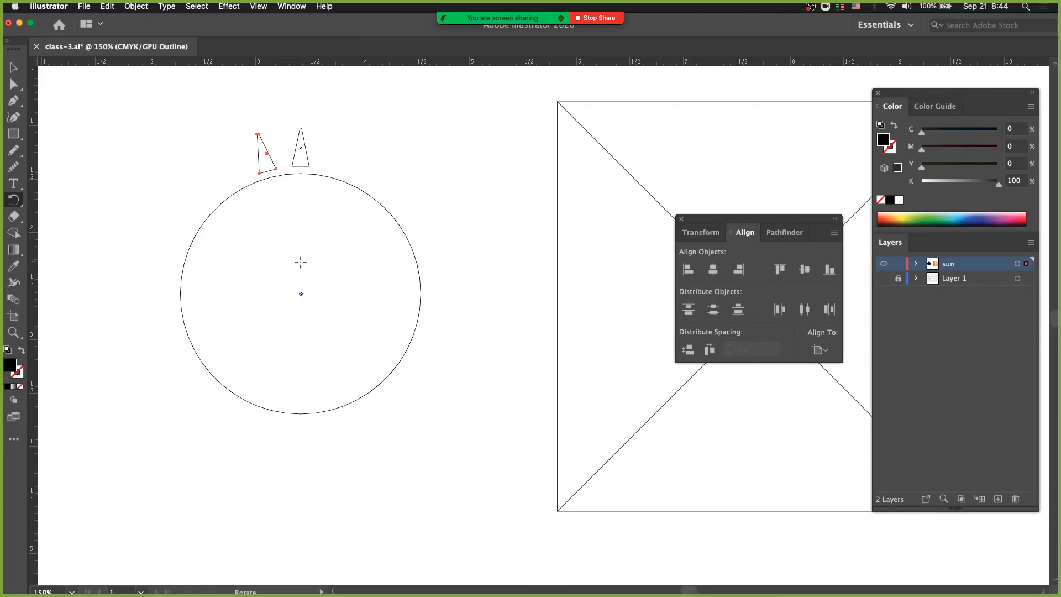
Step: Look through the Object menu, deselect the tilted triangle, and undo then redo the rotated copy
{"action": "left_click", "coordinate": [136, 7]}
{"action": "left_click", "coordinate": [136, 8]}
{"action": "left_click", "coordinate": [138, 8]}
{"action": "mouse_move", "coordinate": [180, 19]}
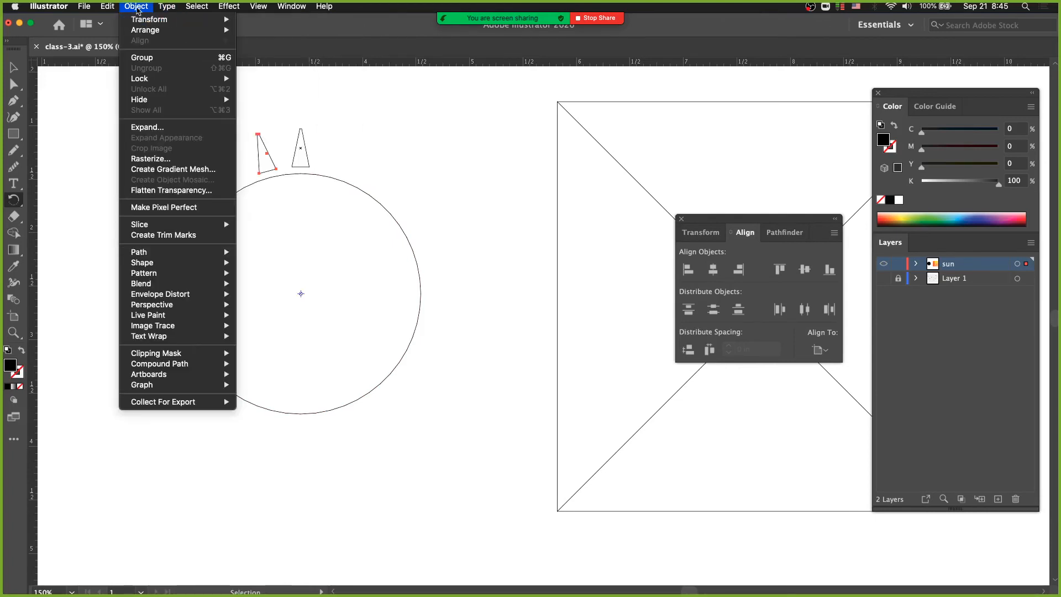
{"action": "left_click", "coordinate": [137, 8]}
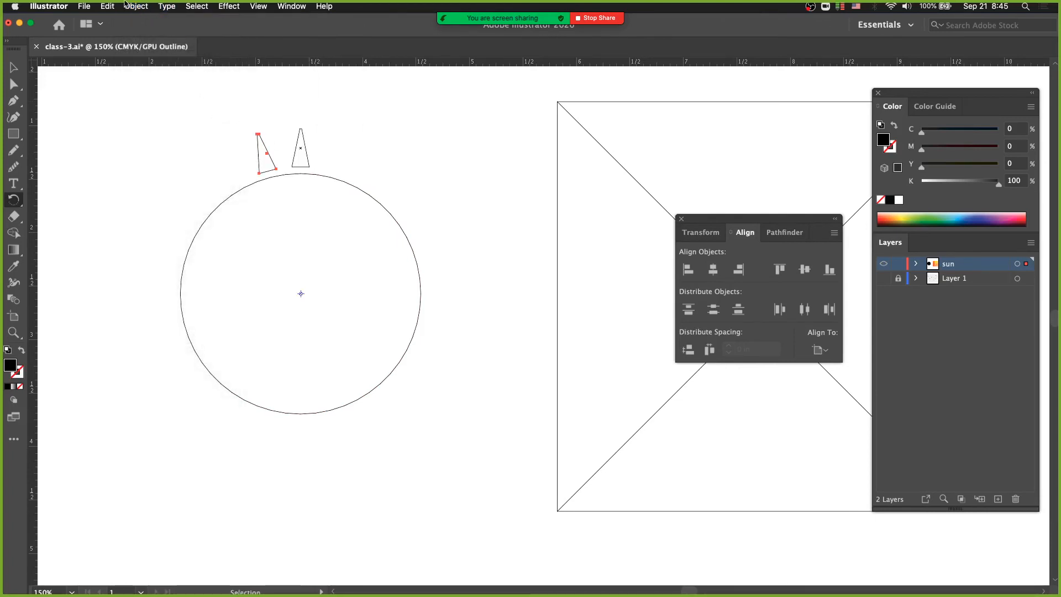
{"action": "left_click", "coordinate": [134, 6]}
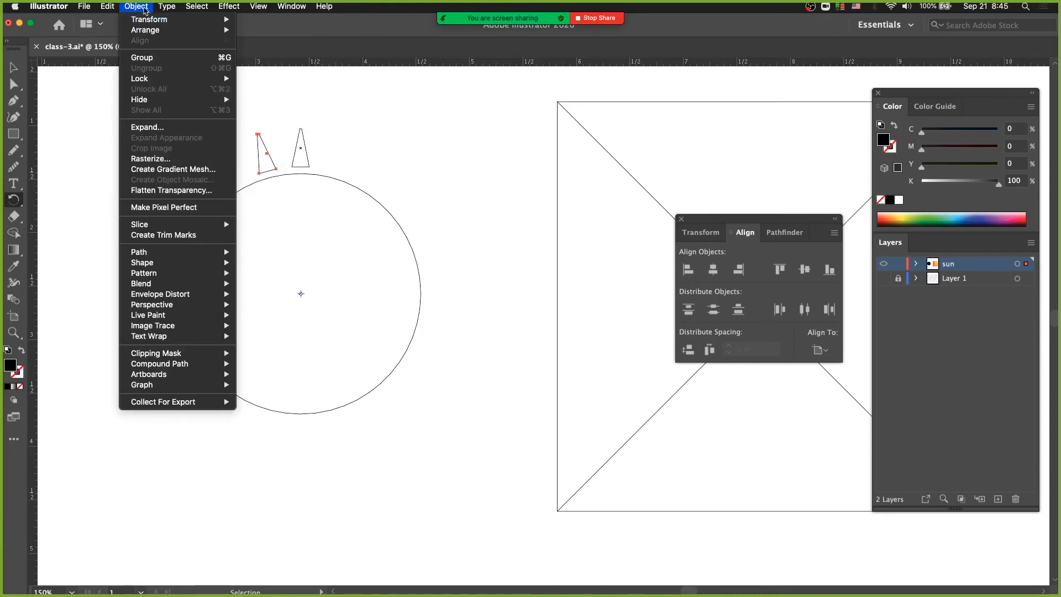
{"action": "left_click", "coordinate": [144, 7]}
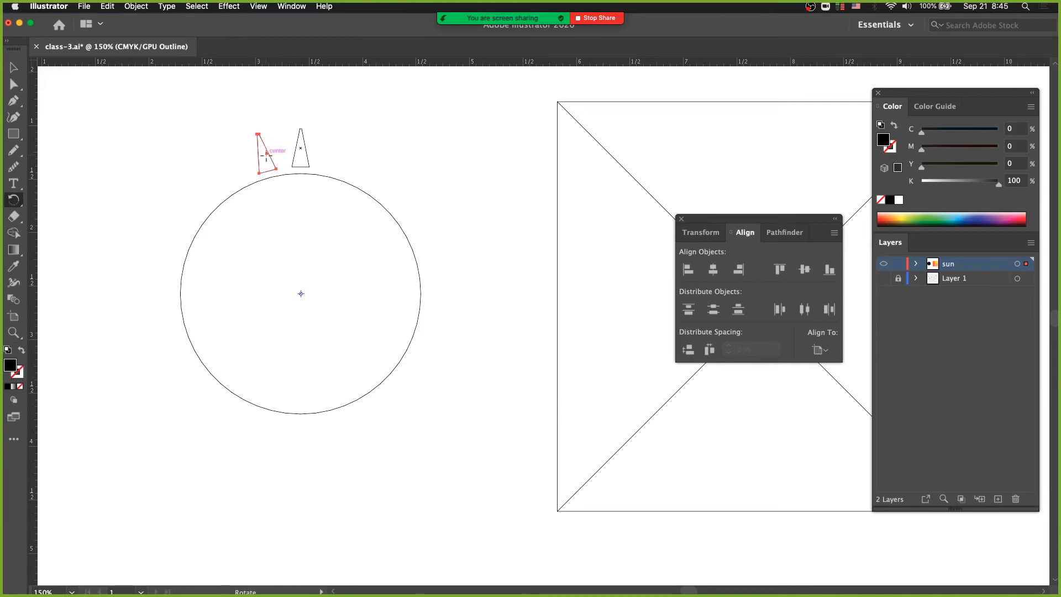
{"action": "key", "text": "super"}
{"action": "key", "text": "v"}
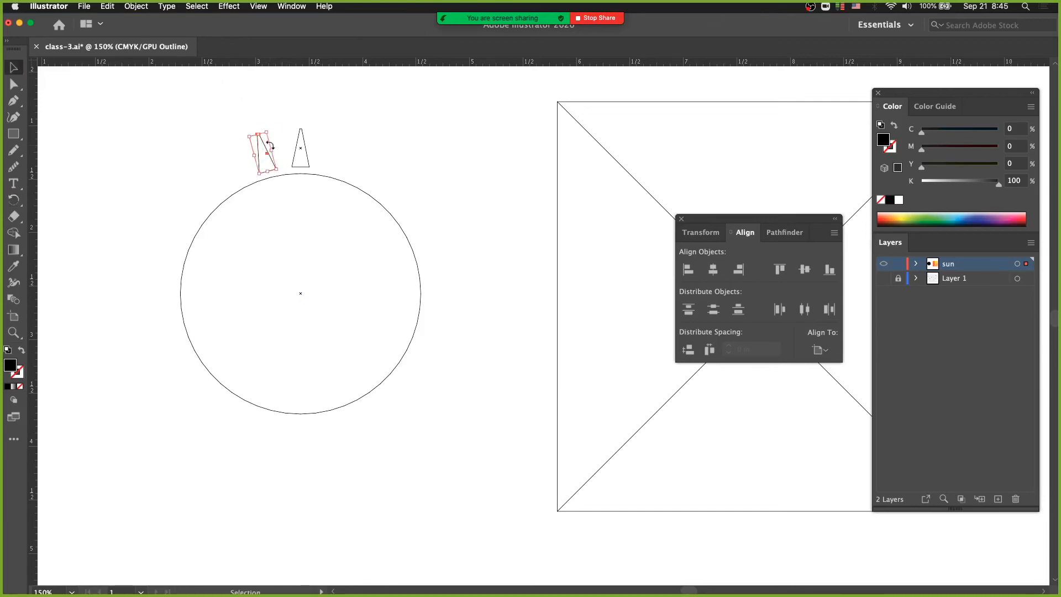
{"action": "left_click", "coordinate": [214, 103]}
{"action": "left_click", "coordinate": [192, 10]}
{"action": "mouse_move", "coordinate": [138, 7]}
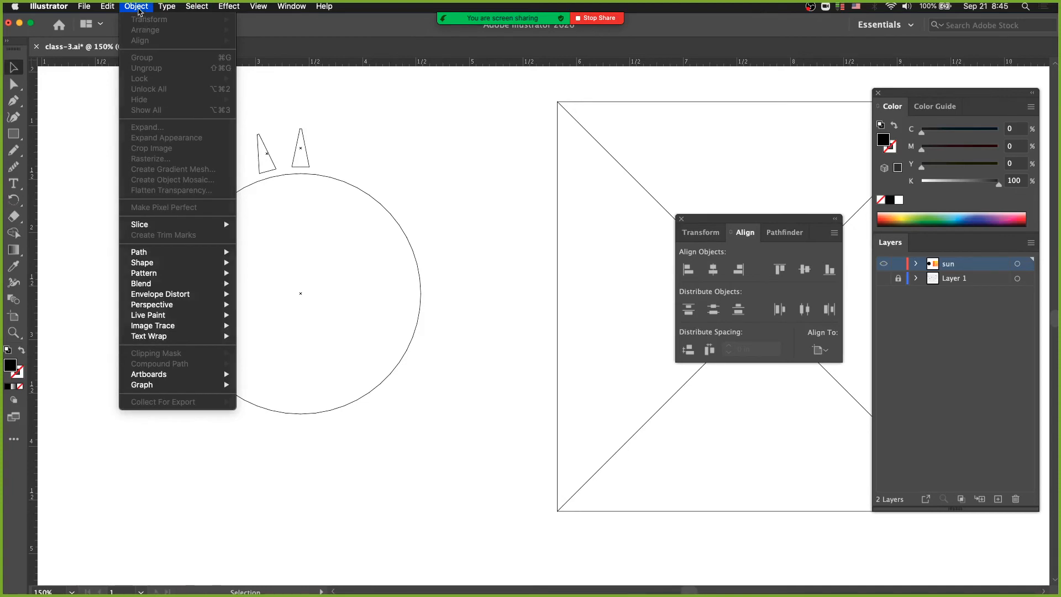
{"action": "left_click", "coordinate": [148, 7]}
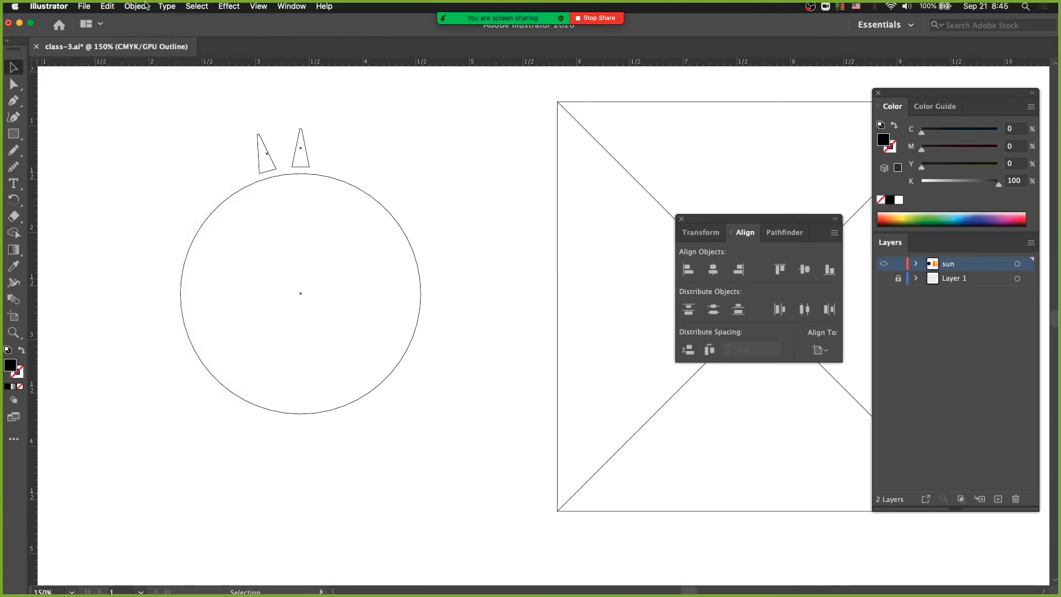
{"action": "key", "text": "super+z"}
{"action": "key", "text": "super+shift+z"}
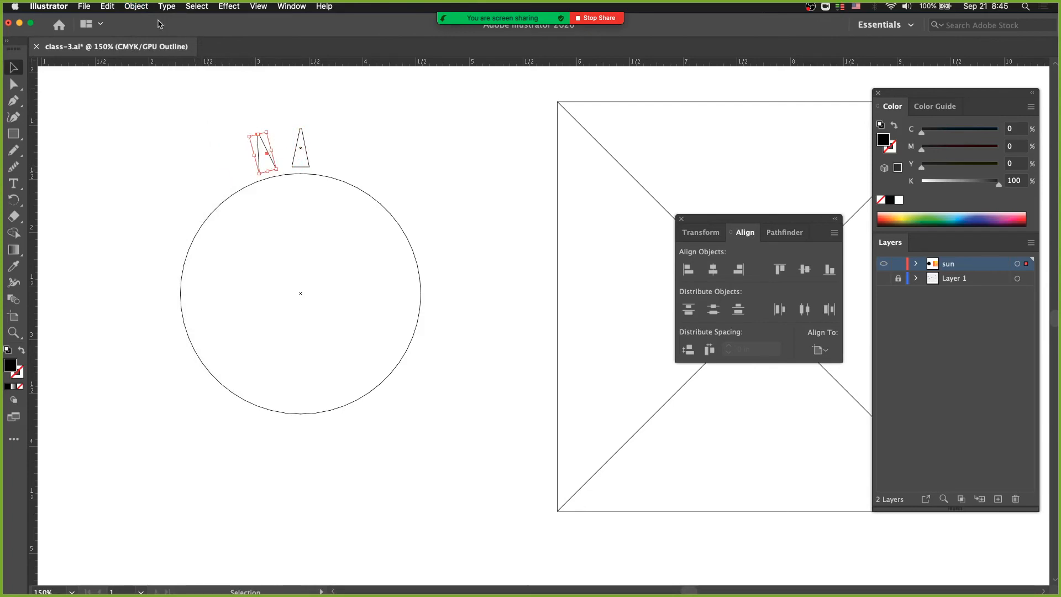
Step: Apply Transform Again, then repeat with Cmd+D until 15° rays ring the circle
{"action": "left_click", "coordinate": [137, 7]}
{"action": "mouse_move", "coordinate": [145, 20]}
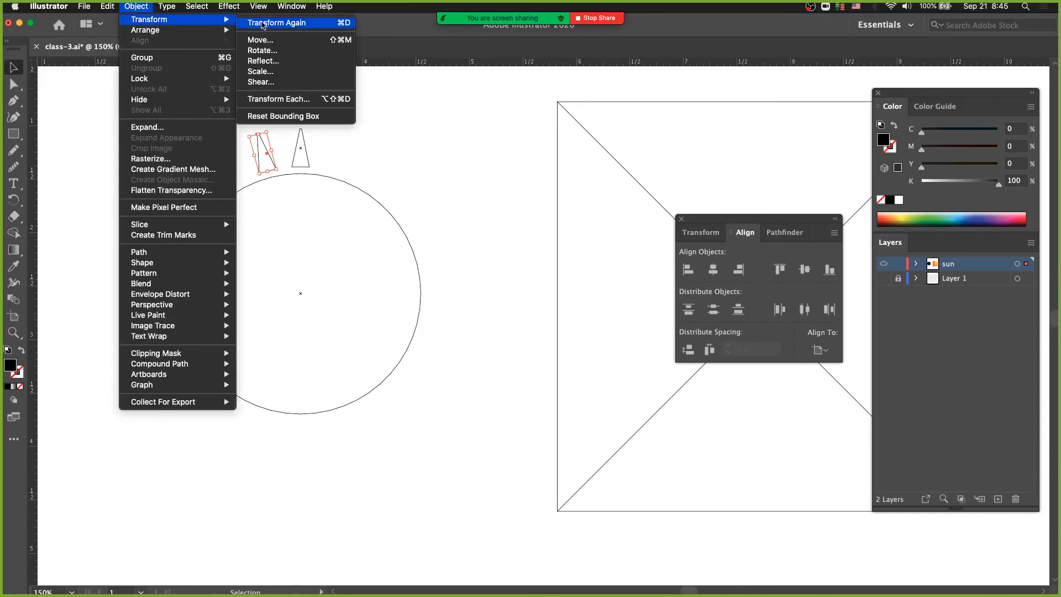
{"action": "left_click", "coordinate": [264, 21]}
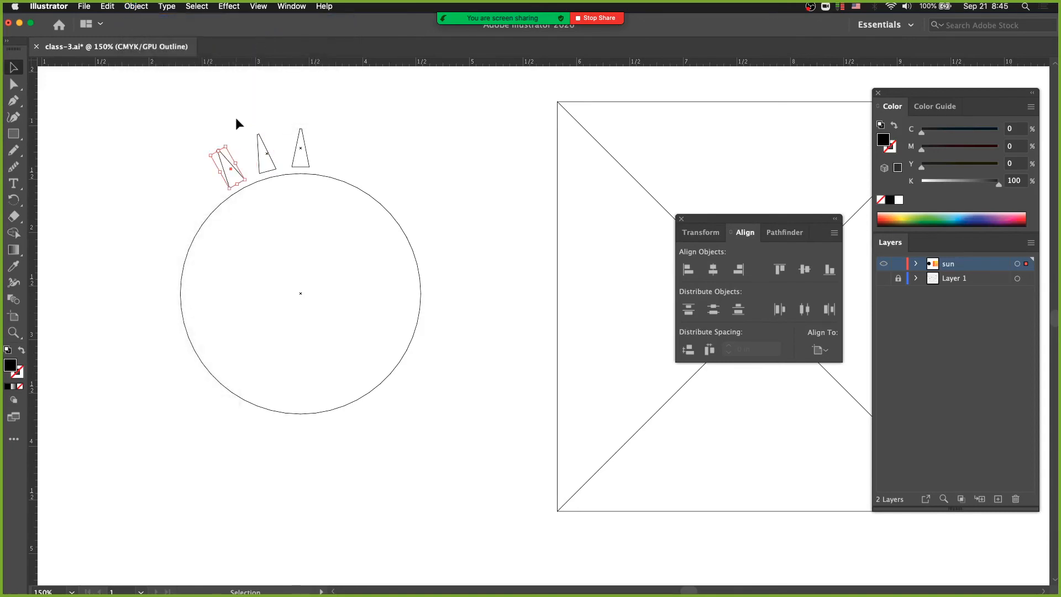
{"action": "key", "text": "ctrl+d"}
{"action": "key", "text": "ctrl+d"}
{"action": "key", "text": "ctrl+d"}
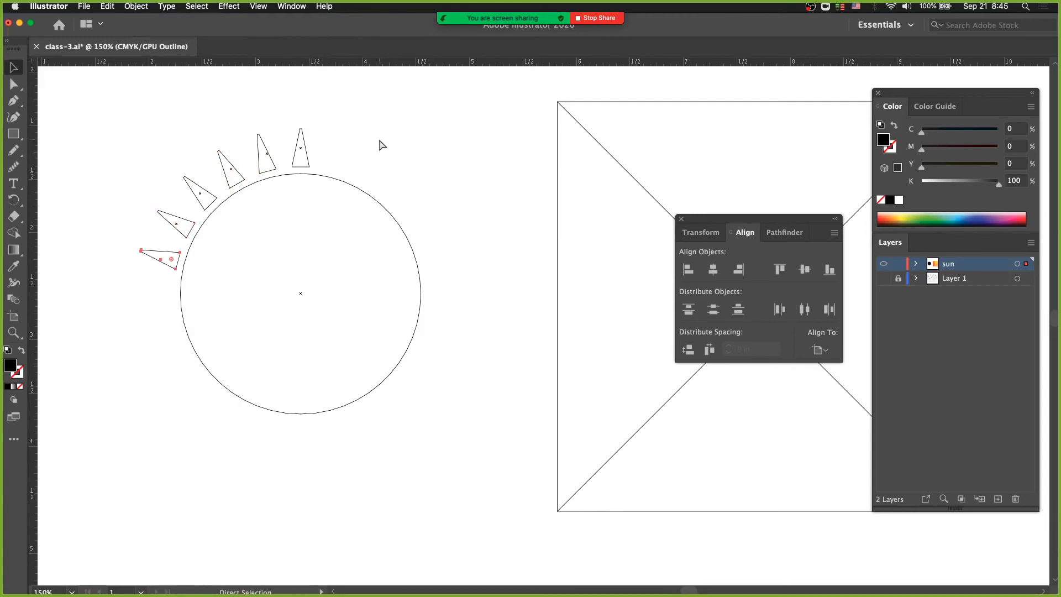
{"action": "key", "text": "ctrl+d"}
{"action": "key", "text": "ctrl+d"}
{"action": "key", "text": "ctrl+d"}
{"action": "key", "text": "ctrl+d"}
{"action": "key", "text": "ctrl+d"}
{"action": "key", "text": "ctrl+d"}
{"action": "key", "text": "ctrl+d"}
{"action": "key", "text": "ctrl+d"}
{"action": "key", "text": "ctrl+d"}
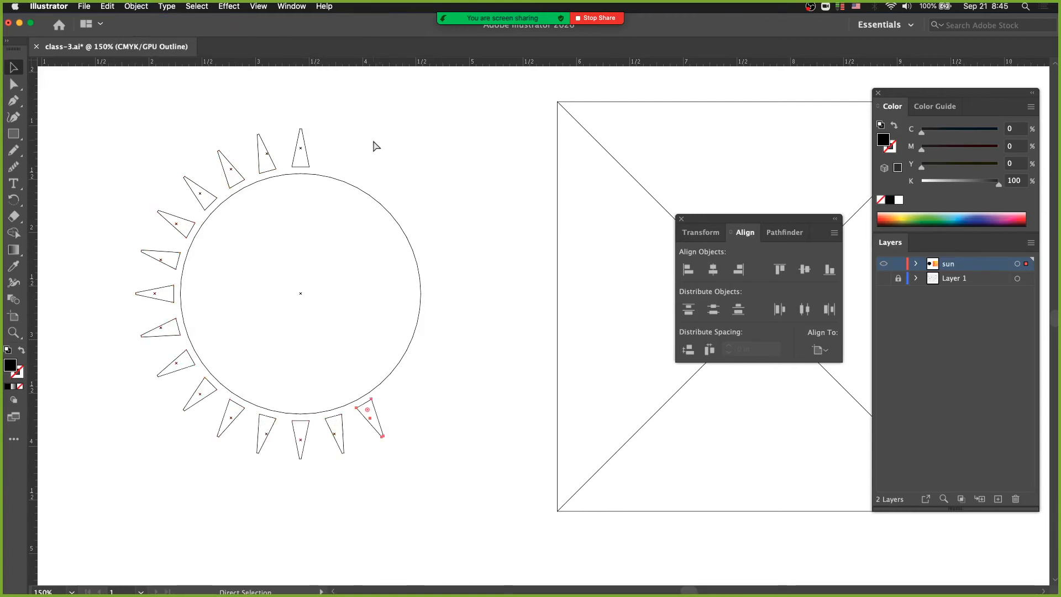
{"action": "key", "text": "ctrl+d"}
{"action": "key", "text": "ctrl+d"}
{"action": "key", "text": "ctrl+d"}
{"action": "key", "text": "ctrl+d"}
{"action": "key", "text": "ctrl+d"}
{"action": "key", "text": "ctrl+d"}
{"action": "key", "text": "ctrl+d"}
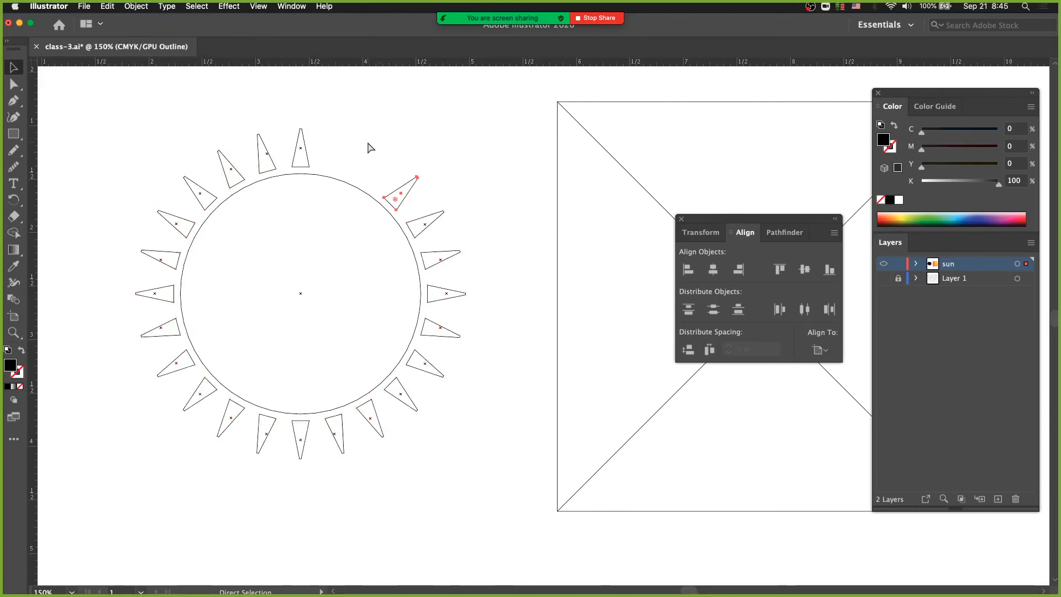
{"action": "key", "text": "ctrl+d"}
{"action": "key", "text": "ctrl+d"}
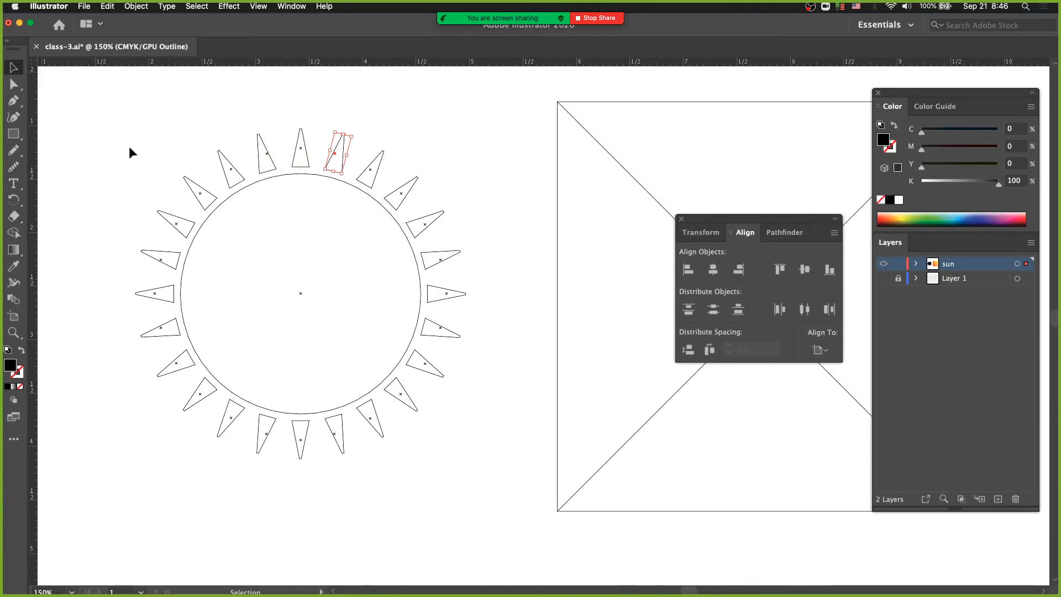
Step: Select the circle and all triangle rays and make them one compound path
{"action": "left_click_drag", "start_coordinate": [122, 115], "coordinate": [480, 475]}
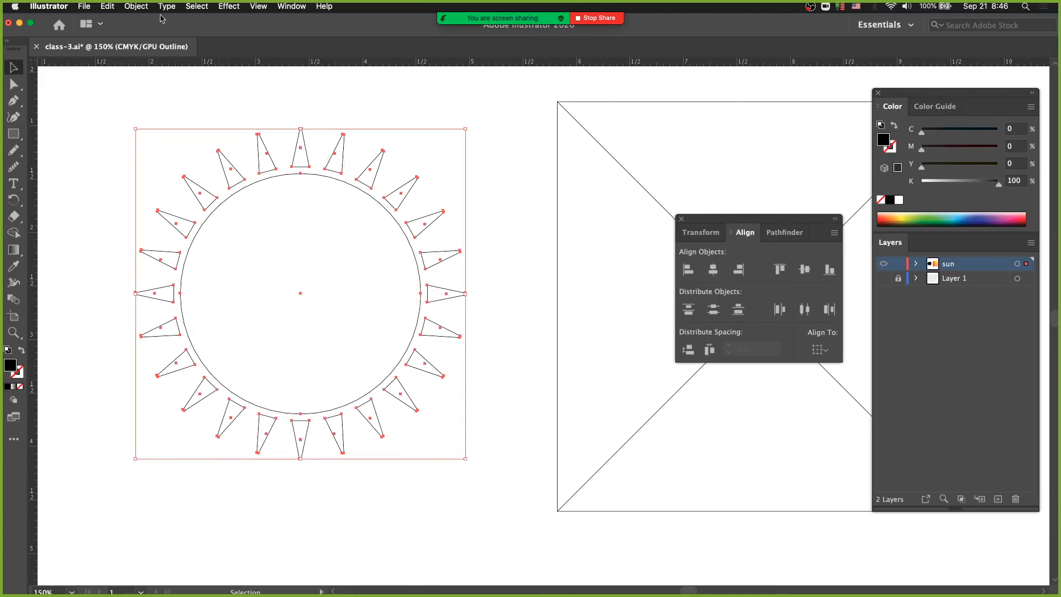
{"action": "left_click", "coordinate": [136, 6]}
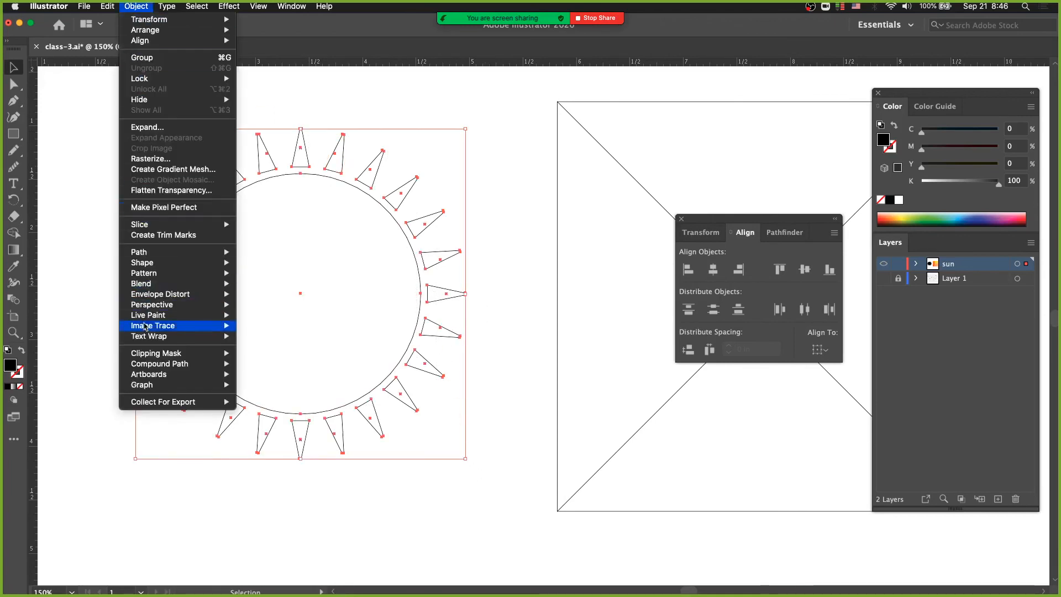
{"action": "mouse_move", "coordinate": [152, 365]}
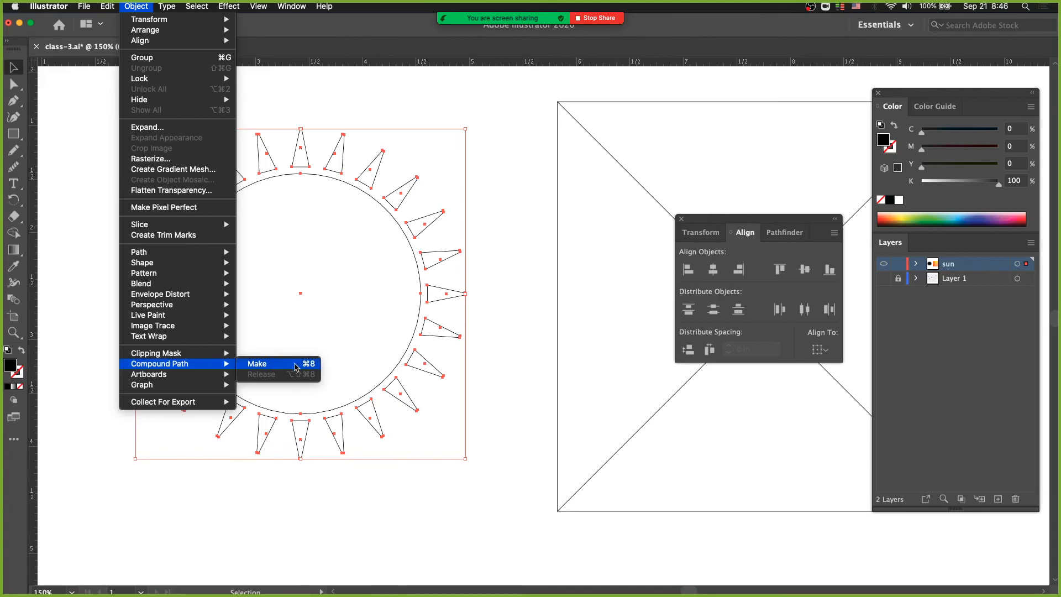
{"action": "left_click", "coordinate": [296, 366]}
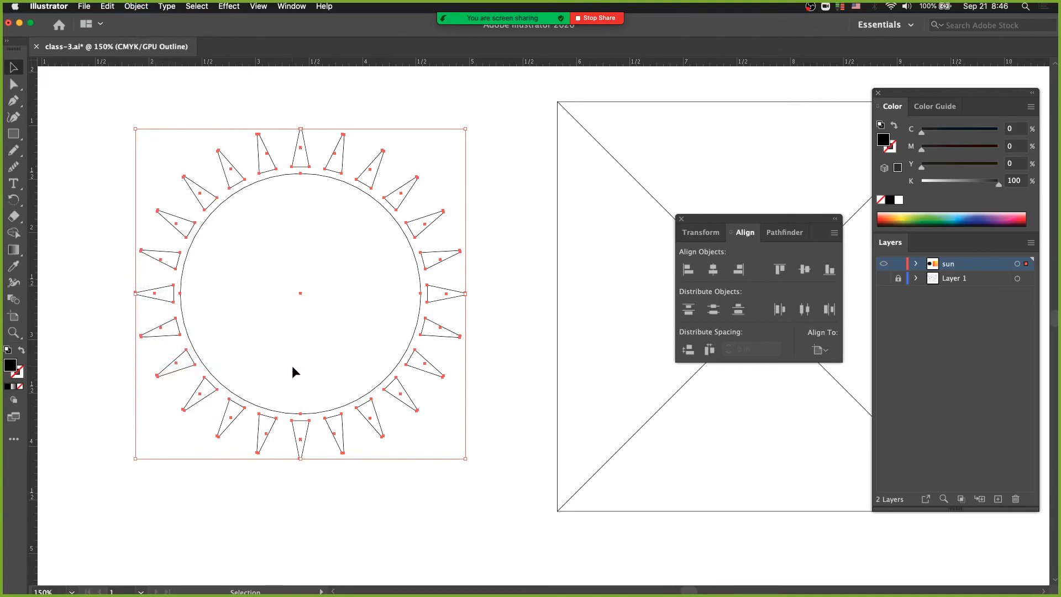
{"action": "key", "text": "a"}
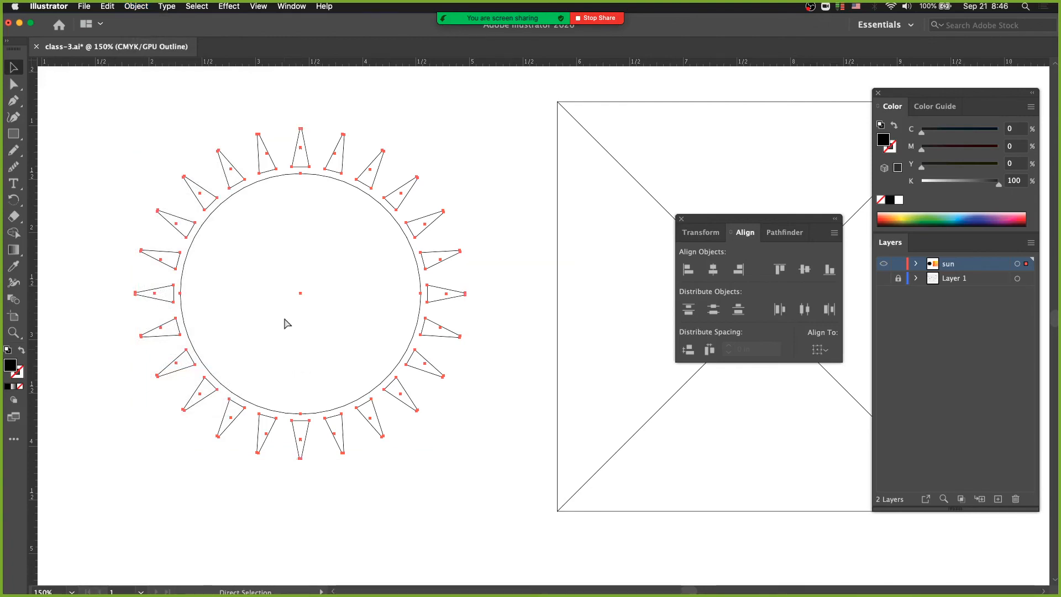
{"action": "key", "text": "v"}
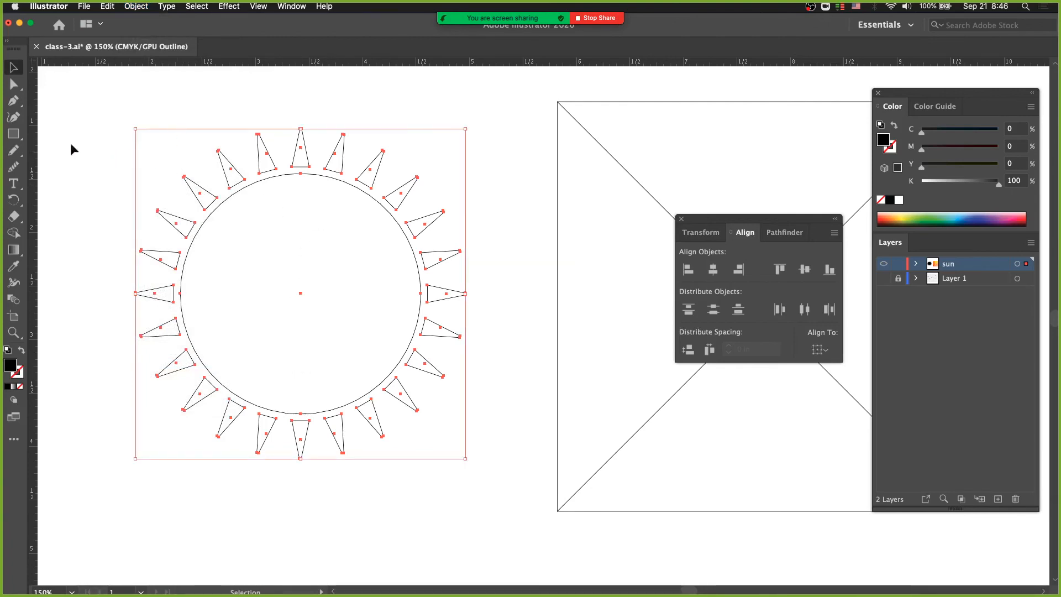
{"action": "left_click_drag", "start_coordinate": [13, 134], "coordinate": [81, 168]}
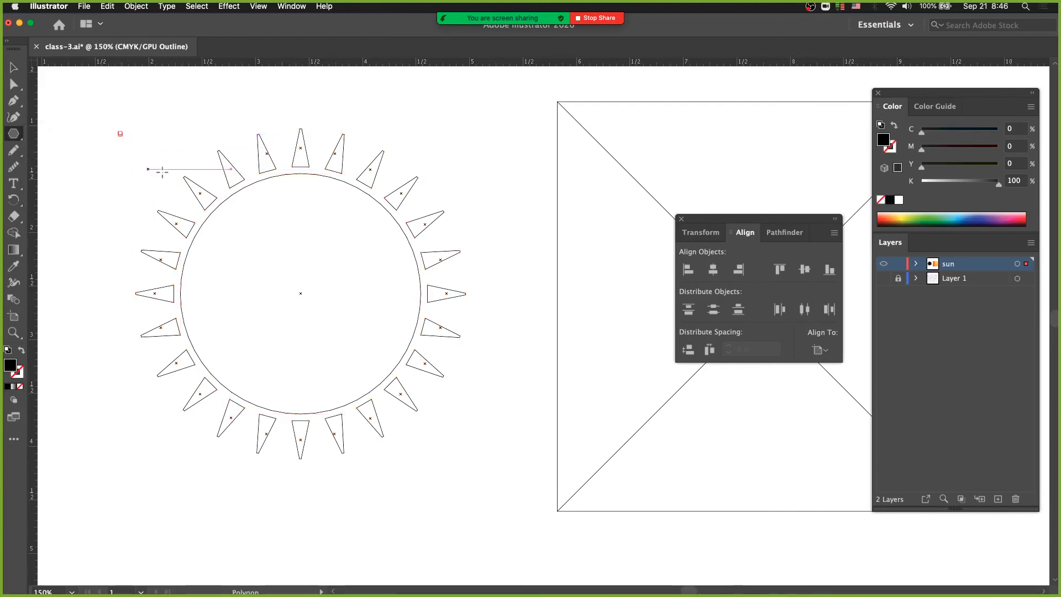
Step: Set the Polygon tool to 3 sides and drag out a small triangle at top left
{"action": "left_click_drag", "start_coordinate": [94, 110], "coordinate": [155, 164]}
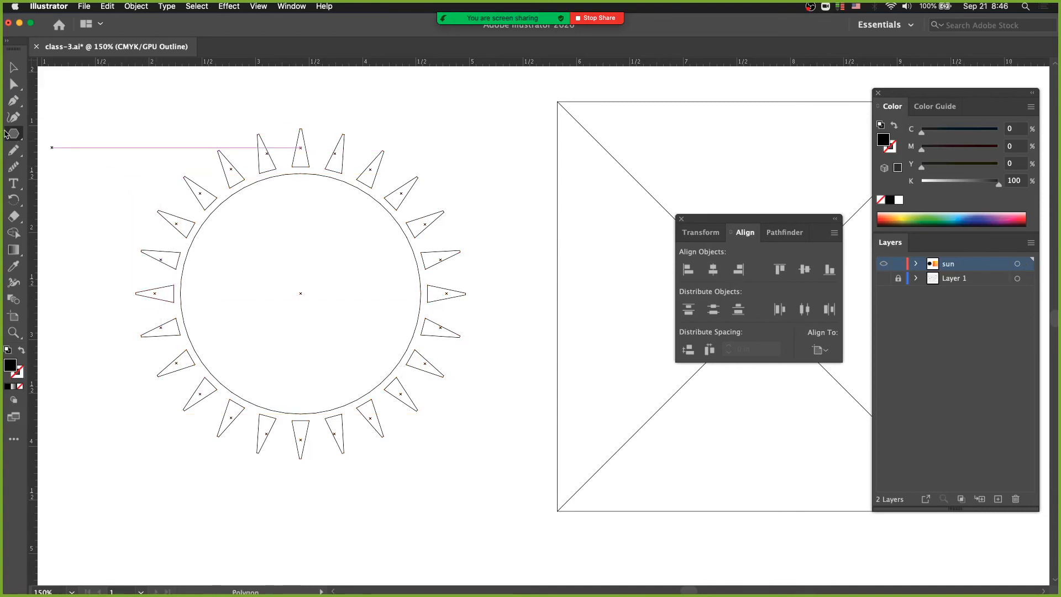
{"action": "left_click_drag", "start_coordinate": [10, 134], "coordinate": [13, 137]}
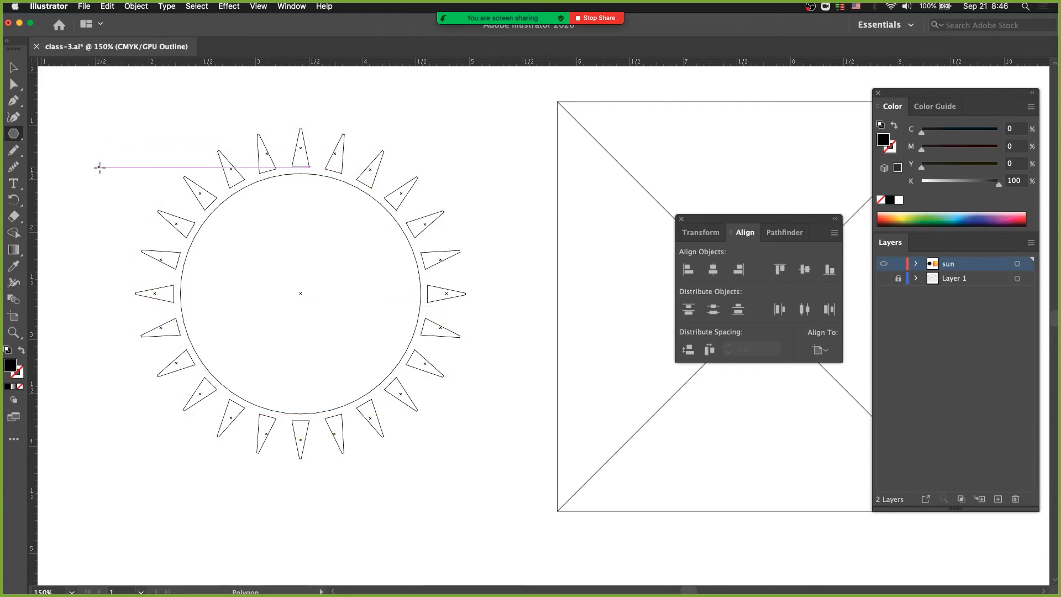
{"action": "left_click", "coordinate": [99, 167]}
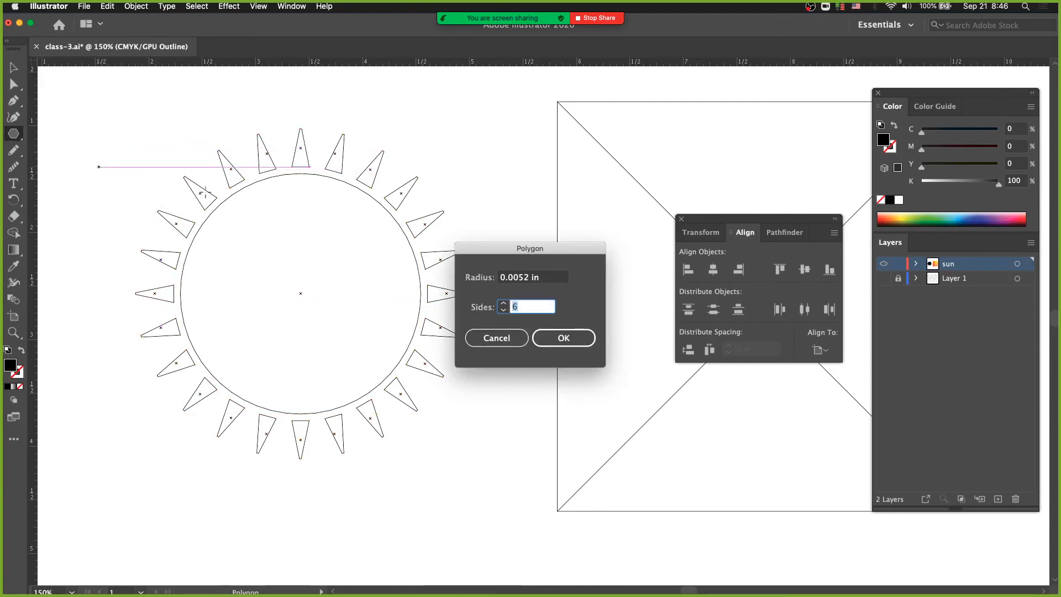
{"action": "left_click", "coordinate": [476, 338]}
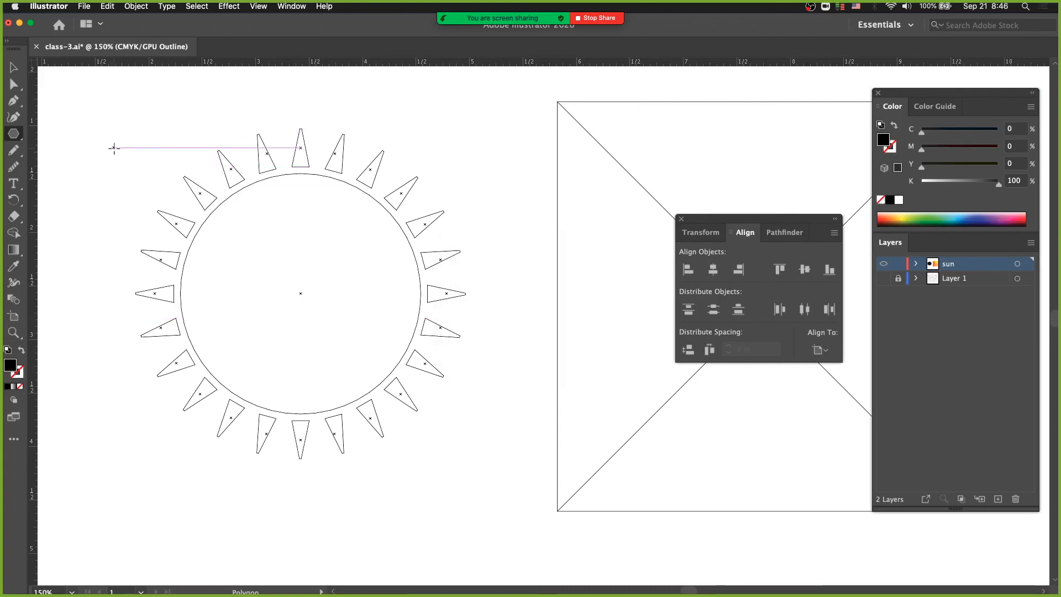
{"action": "left_click", "coordinate": [114, 147]}
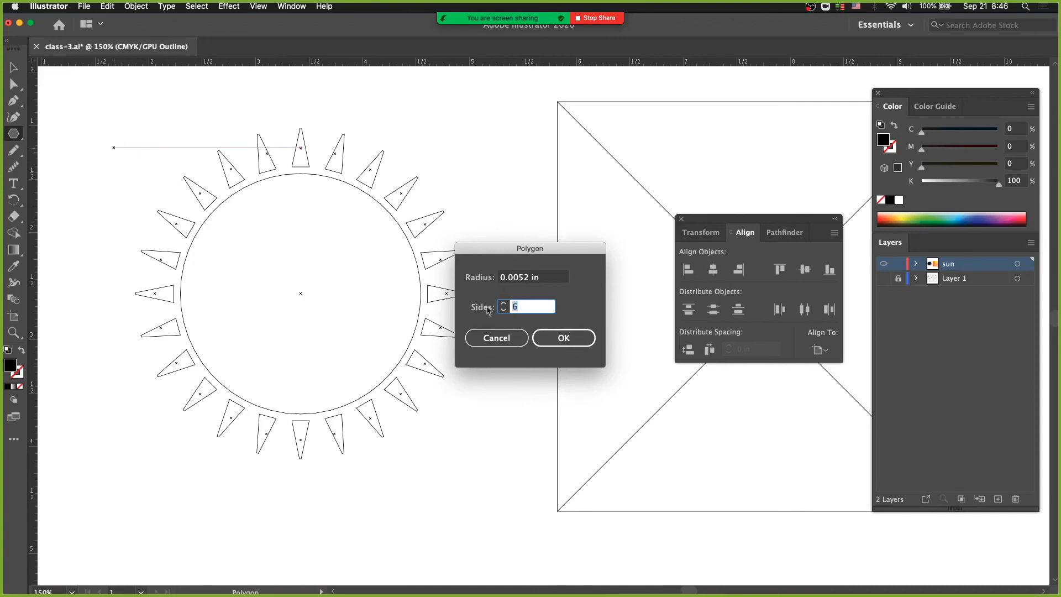
{"action": "key", "text": "BackSpace"}
{"action": "left_click", "coordinate": [562, 338]}
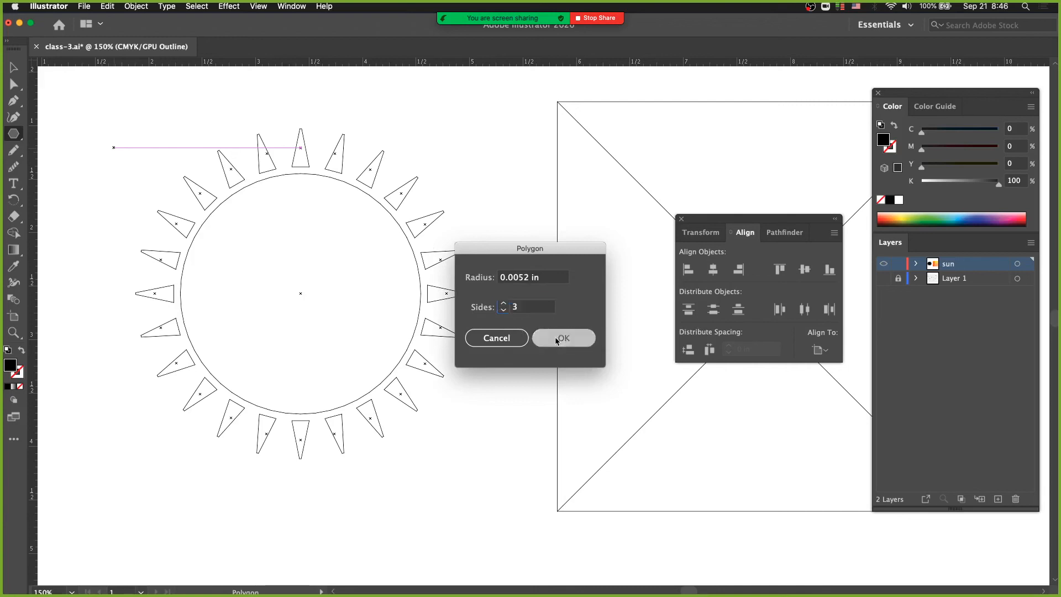
{"action": "key", "text": "super+z"}
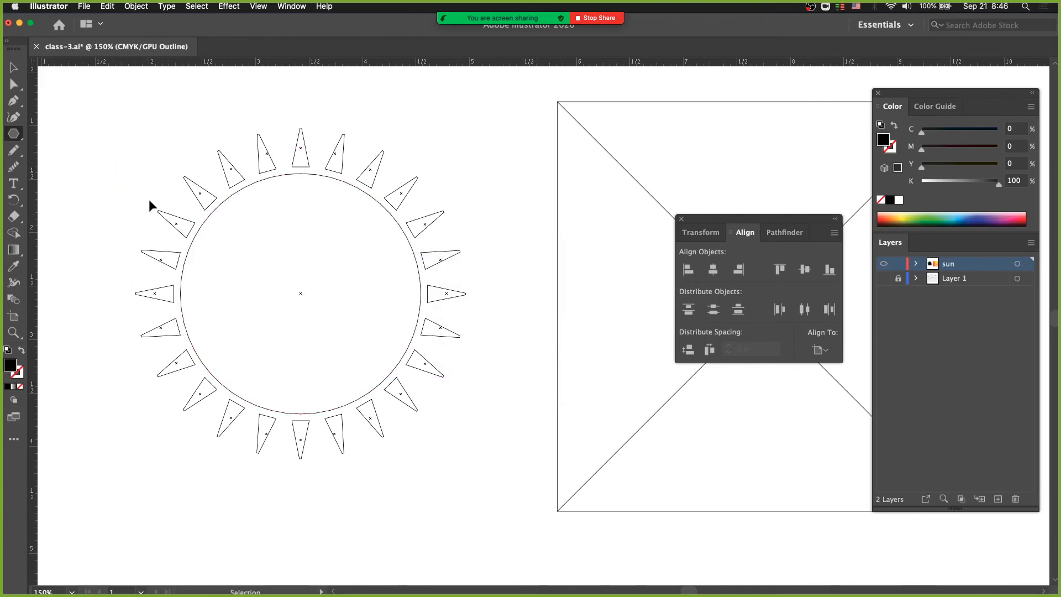
{"action": "mouse_move", "coordinate": [80, 139]}
{"action": "left_mouse_down"}
{"action": "mouse_move", "coordinate": [117, 195]}
{"action": "mouse_move", "coordinate": [59, 190]}
{"action": "mouse_move", "coordinate": [67, 141]}
{"action": "mouse_move", "coordinate": [71, 156]}
{"action": "mouse_move", "coordinate": [67, 148]}
{"action": "mouse_move", "coordinate": [83, 152]}
{"action": "mouse_move", "coordinate": [69, 156]}
{"action": "left_mouse_up"}
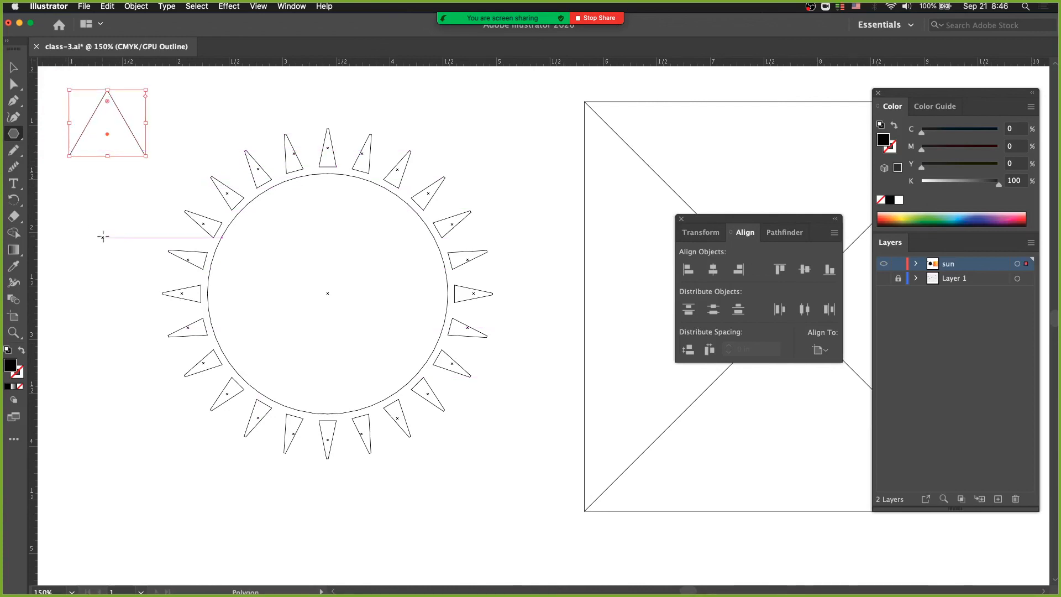
Step: Delete that triangle and draw three 3-sided polygon triangles left of the circle
{"action": "key", "text": "Delete"}
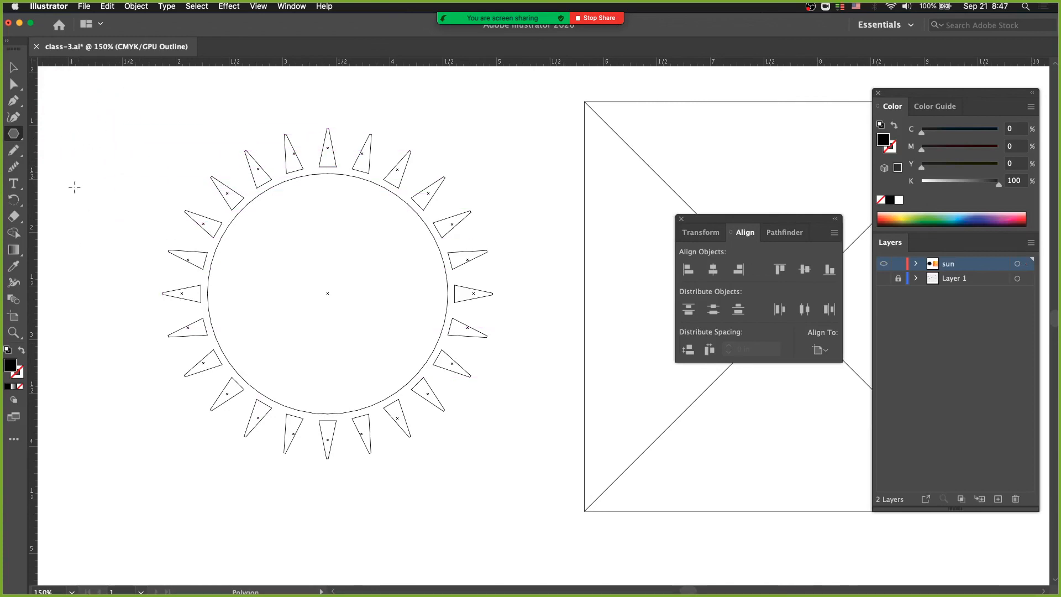
{"action": "left_click", "coordinate": [18, 136]}
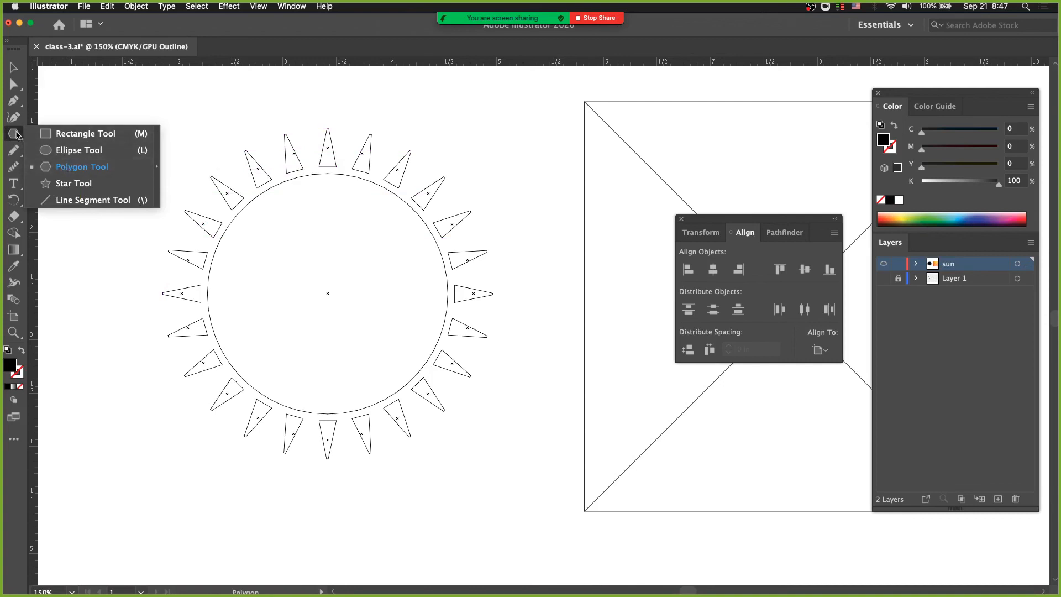
{"action": "left_click", "coordinate": [63, 168]}
{"action": "left_click", "coordinate": [155, 194]}
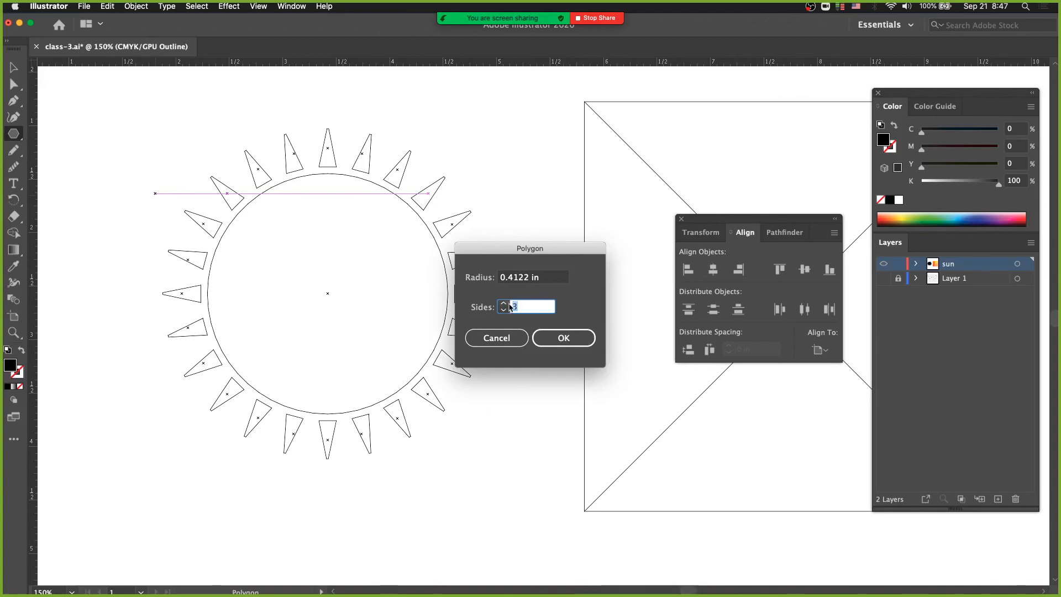
{"action": "left_click", "coordinate": [560, 338]}
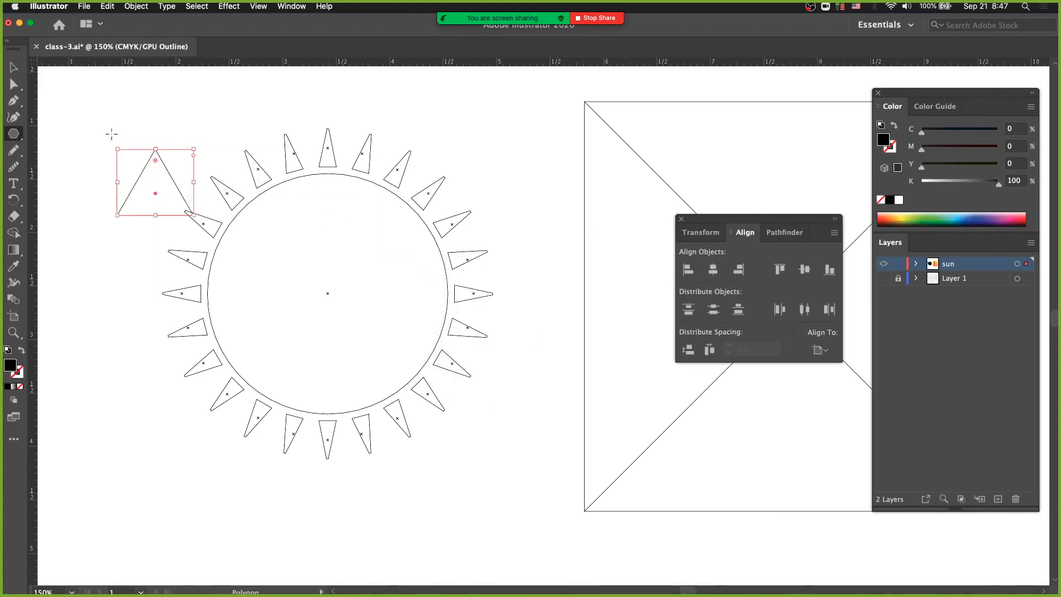
{"action": "left_click_drag", "start_coordinate": [110, 289], "coordinate": [168, 316]}
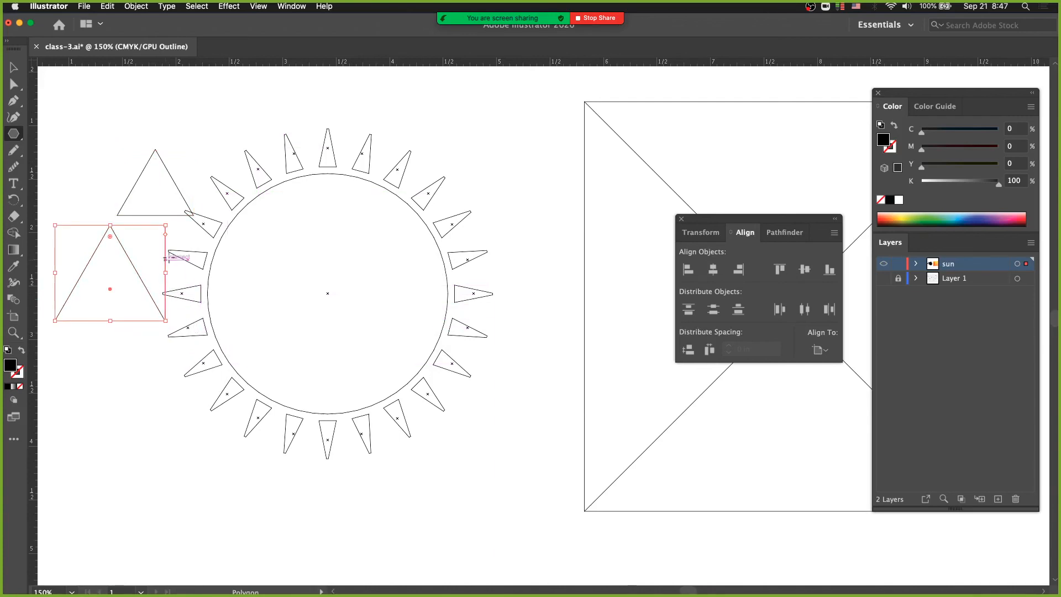
{"action": "left_click_drag", "start_coordinate": [88, 119], "coordinate": [127, 130]}
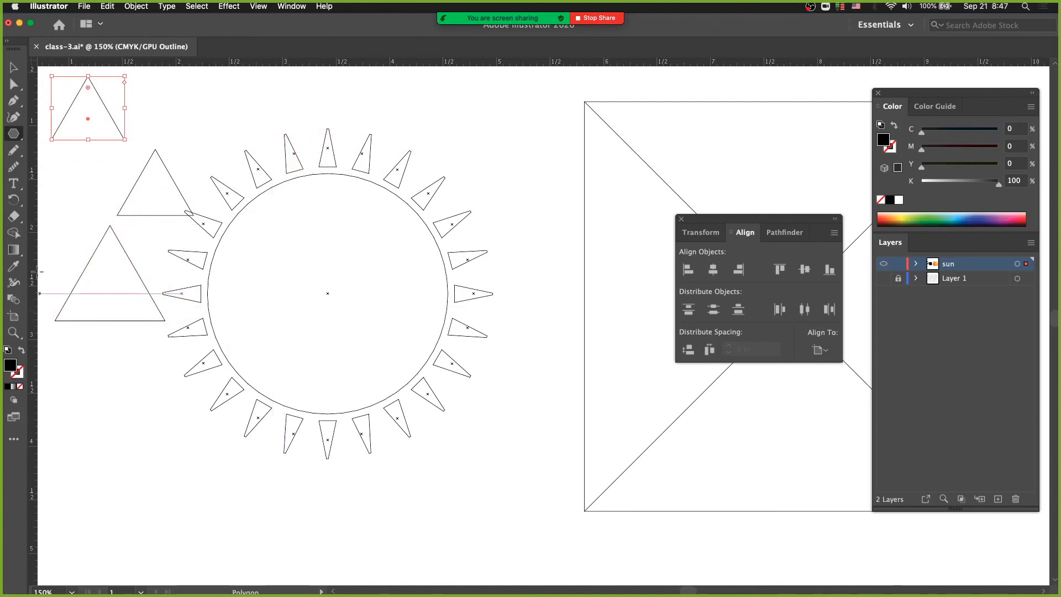
{"action": "key", "text": "a"}
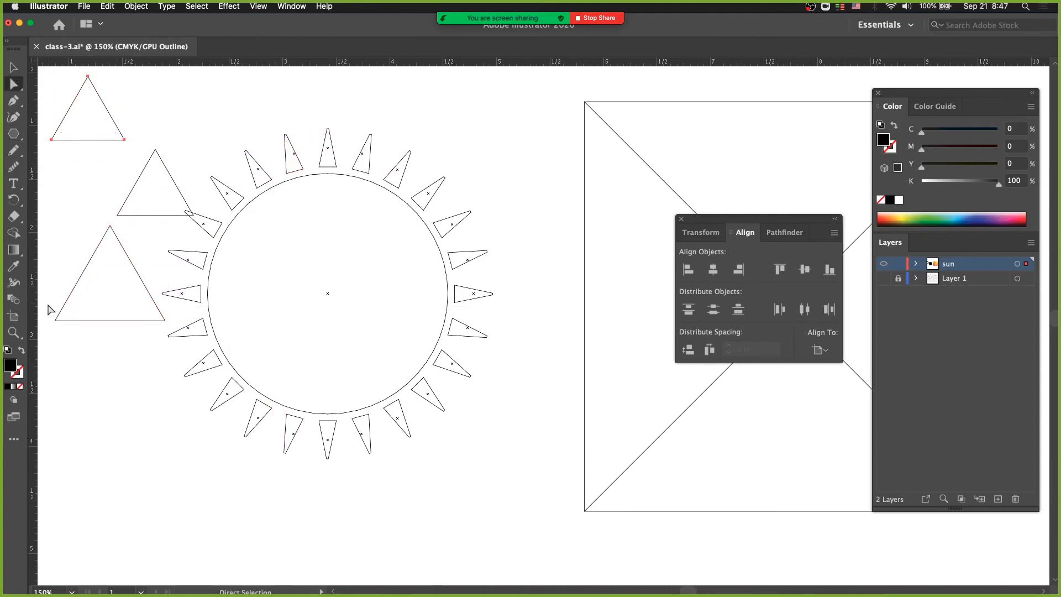
{"action": "left_click_drag", "start_coordinate": [48, 310], "coordinate": [68, 330]}
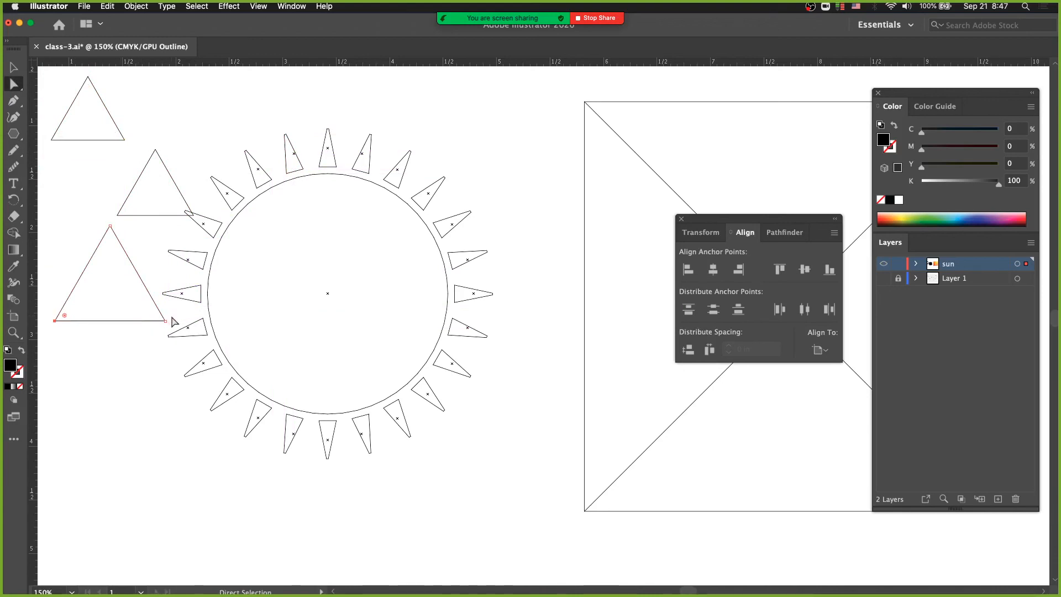
{"action": "left_click_drag", "start_coordinate": [173, 315], "coordinate": [156, 331]}
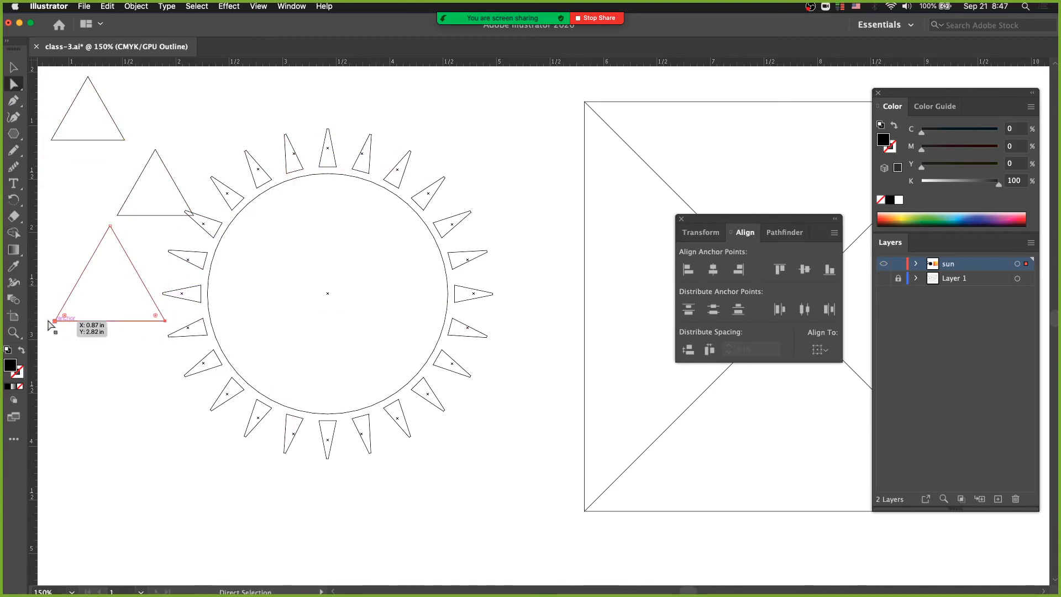
{"action": "left_click", "coordinate": [163, 321]}
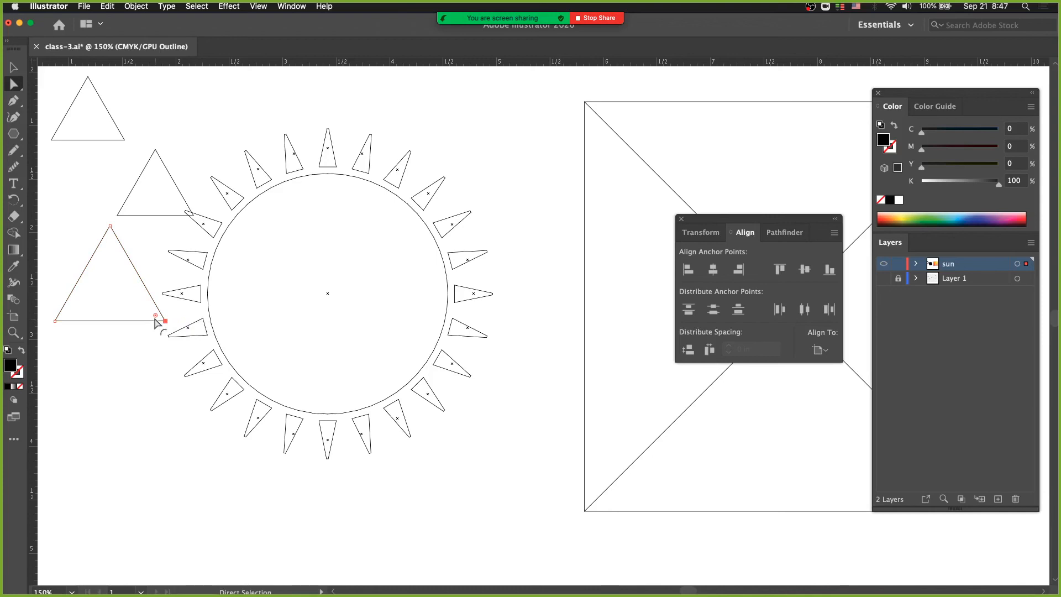
{"action": "key", "text": "Left"}
{"action": "key", "text": "Left"}
{"action": "key", "text": "Left"}
{"action": "key", "text": "Left"}
{"action": "key", "text": "Left"}
{"action": "key", "text": "Left"}
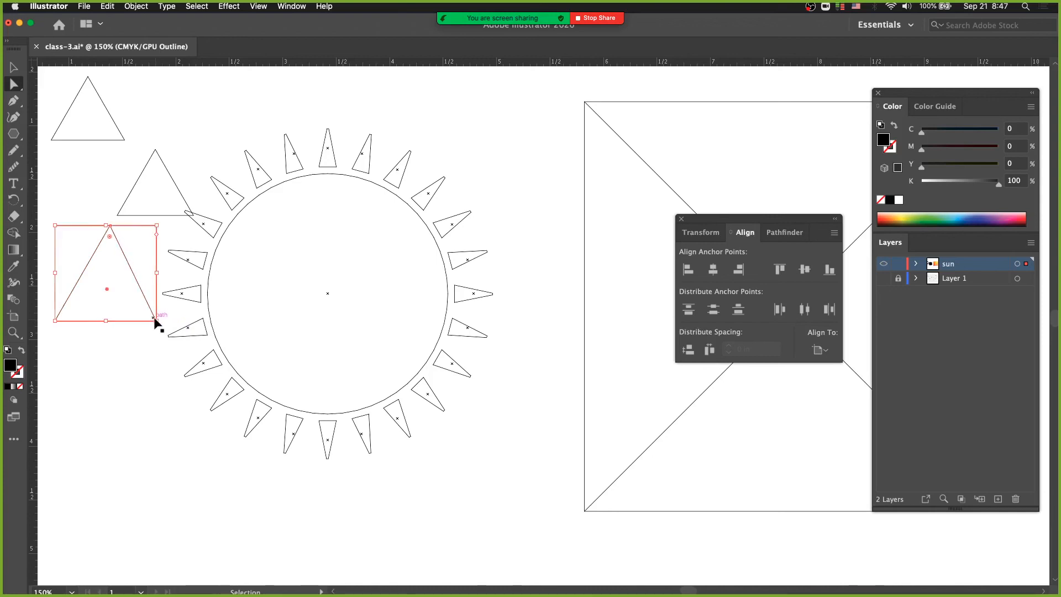
{"action": "key", "text": "Right"}
{"action": "key", "text": "Right"}
{"action": "key", "text": "Right"}
{"action": "key", "text": "Right"}
{"action": "key", "text": "Right"}
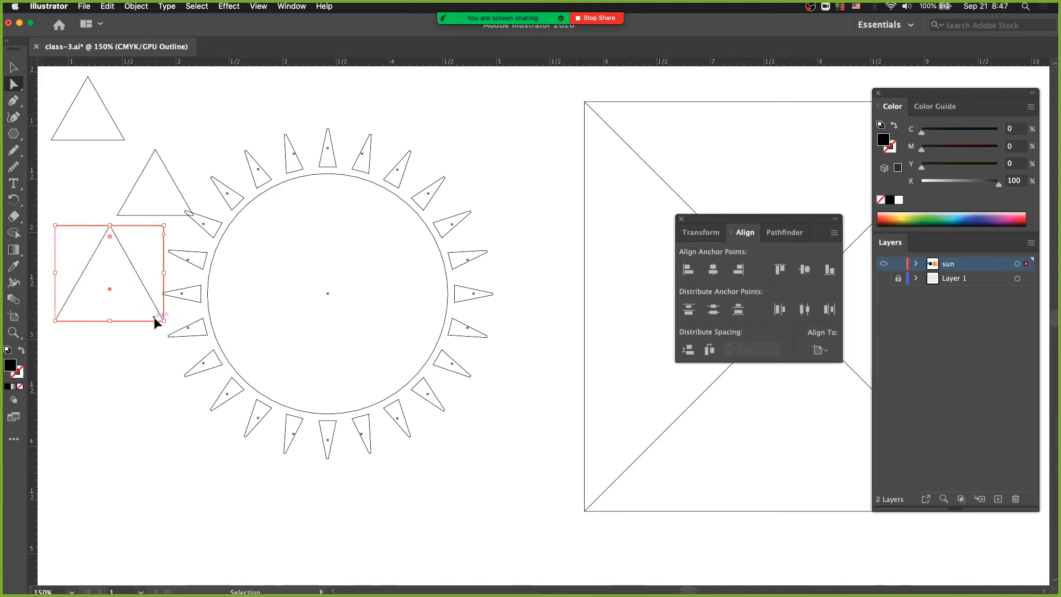
{"action": "key", "text": "super+z"}
{"action": "key", "text": "super+z"}
{"action": "key", "text": "super+shift+z"}
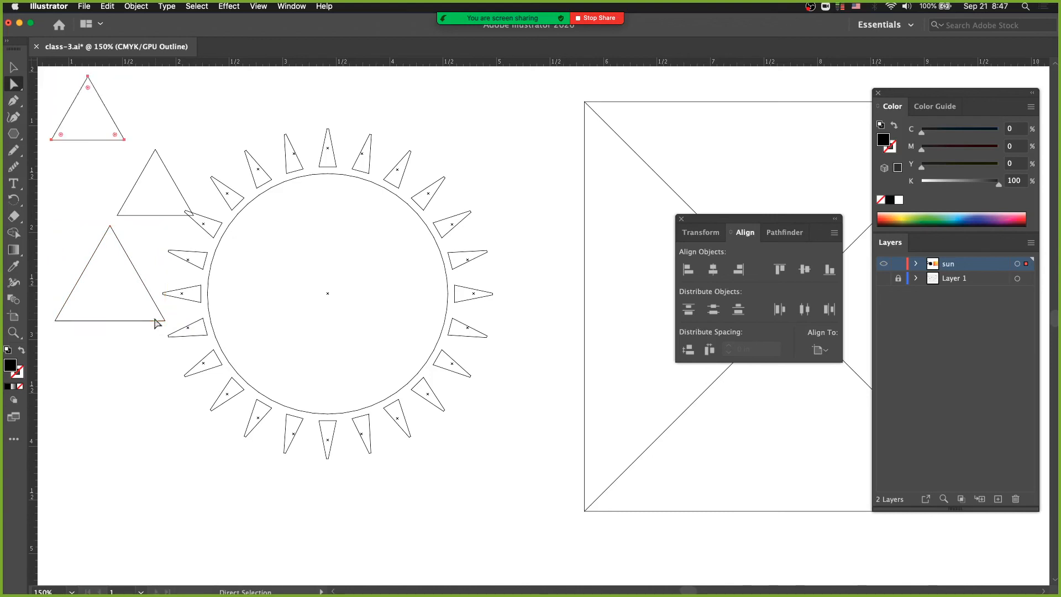
{"action": "left_click", "coordinate": [150, 319]}
{"action": "left_click_drag", "start_coordinate": [166, 321], "coordinate": [128, 320]}
{"action": "key", "text": "ctrl+z"}
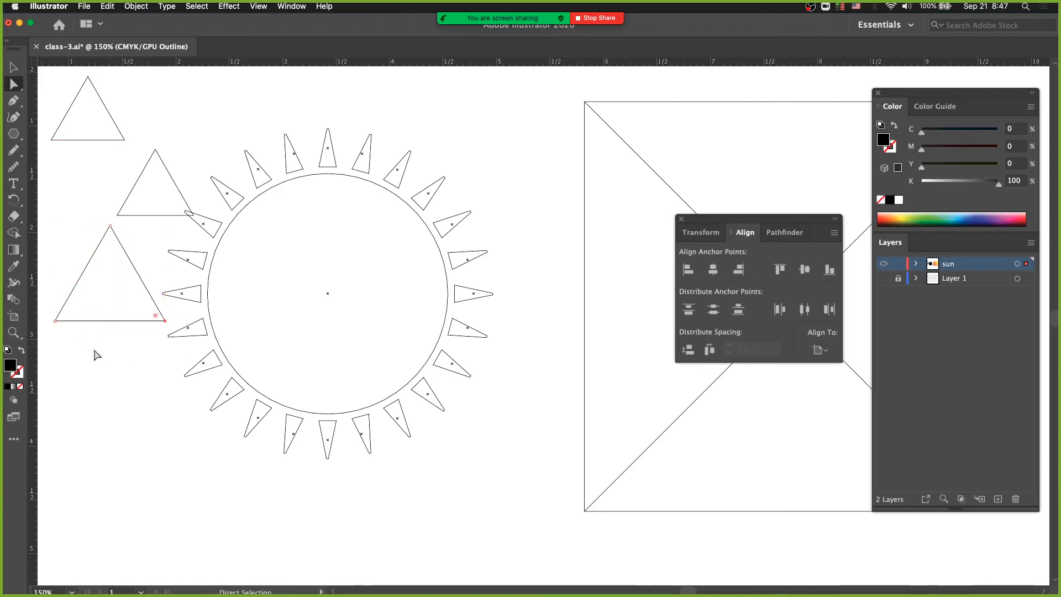
{"action": "left_click_drag", "start_coordinate": [175, 315], "coordinate": [54, 335]}
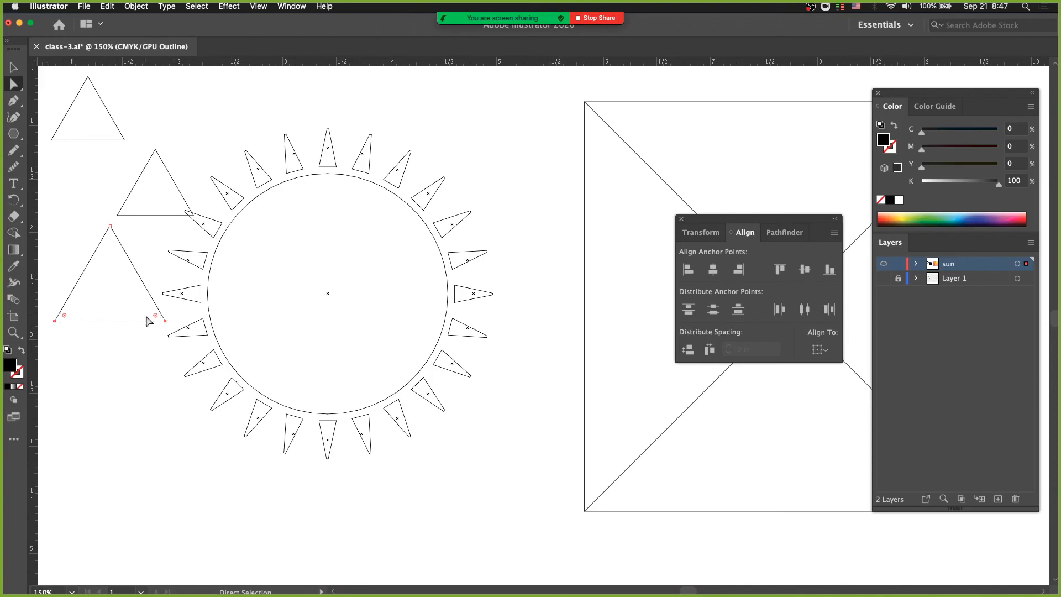
{"action": "left_click", "coordinate": [14, 200]}
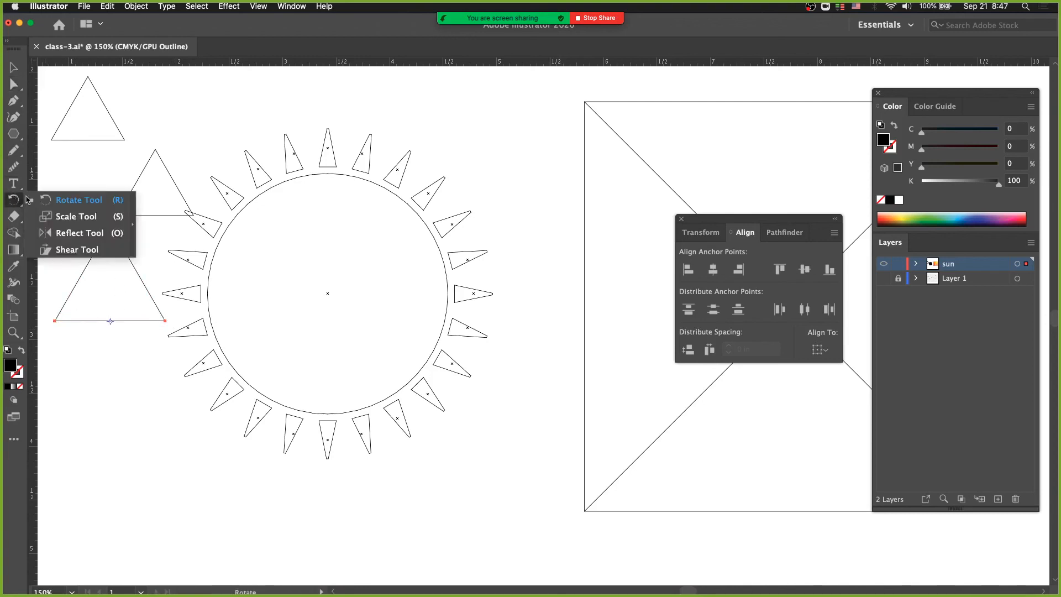
Step: Try scaling the lower triangle, undo, then nudge its bottom-right anchor inward
{"action": "left_click", "coordinate": [61, 216]}
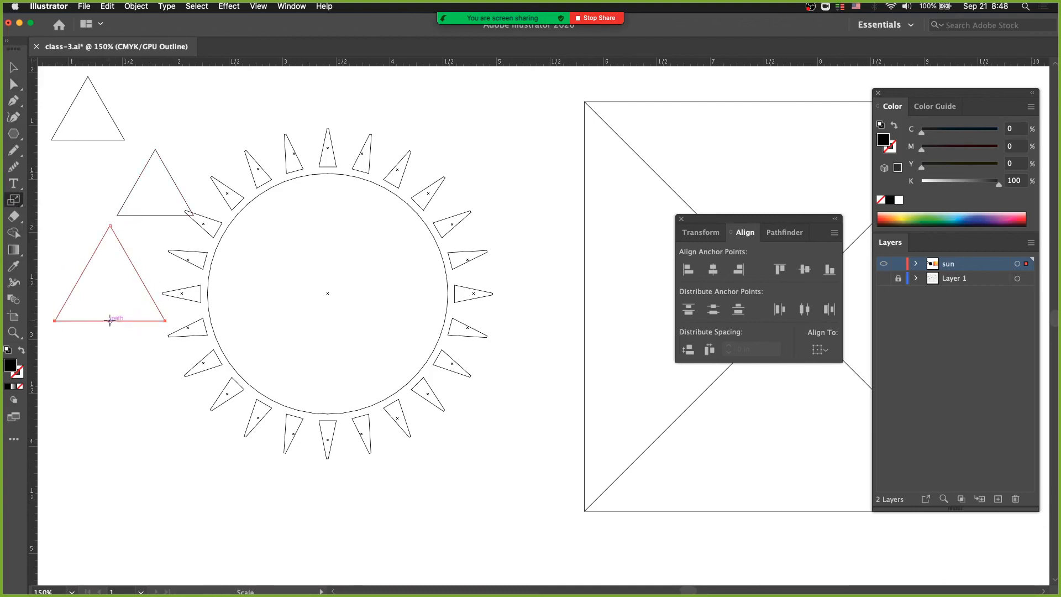
{"action": "left_click_drag", "start_coordinate": [150, 347], "coordinate": [119, 350]}
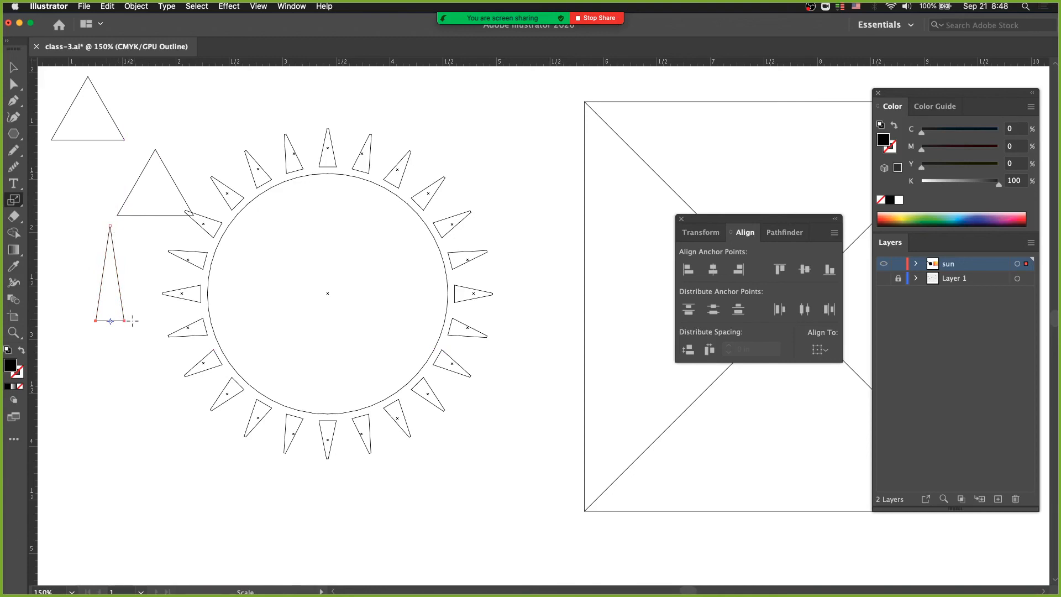
{"action": "key", "text": "super+z"}
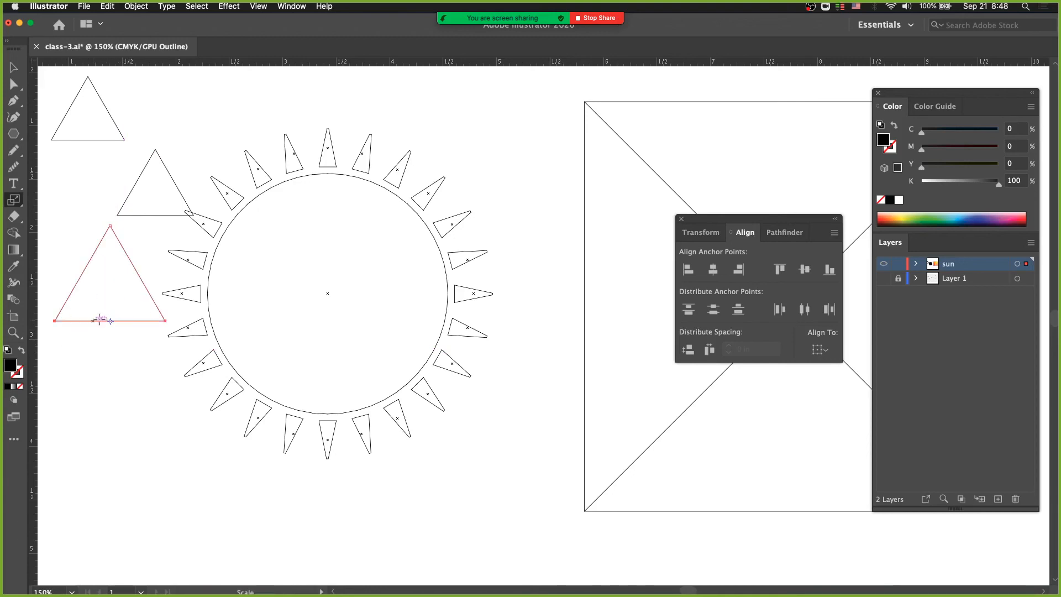
{"action": "key", "text": "a"}
{"action": "left_click", "coordinate": [166, 320]}
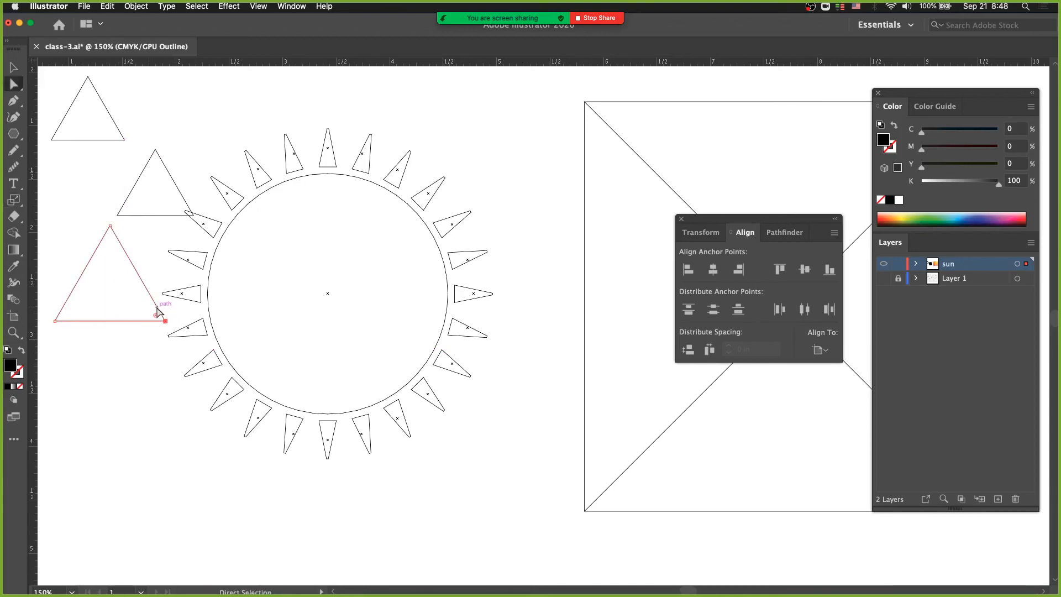
{"action": "key", "text": "shift+Left"}
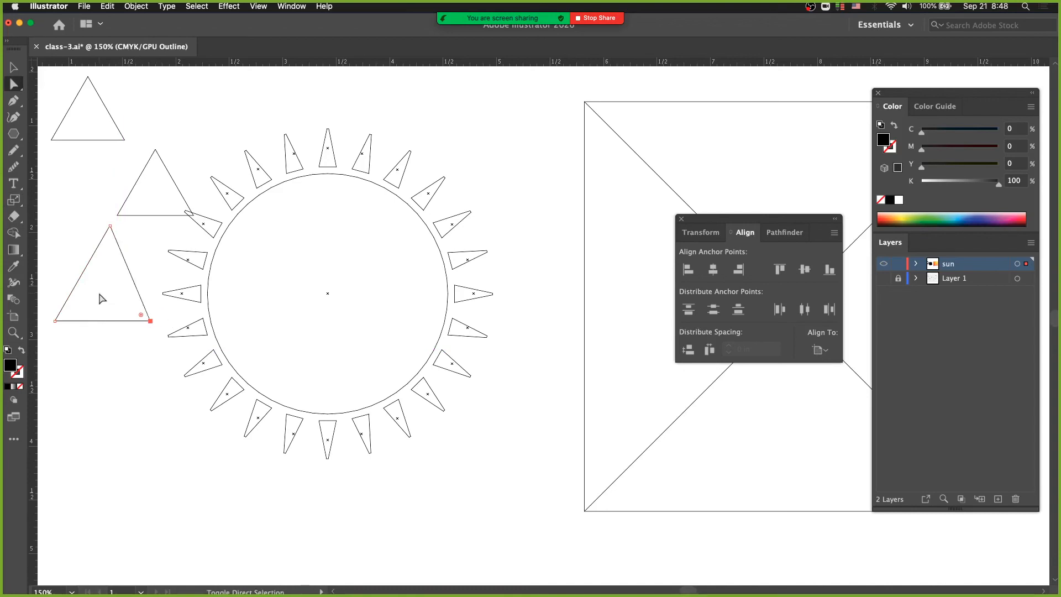
{"action": "key", "text": "shift+Left"}
{"action": "key", "text": "shift+Right"}
{"action": "key", "text": "shift+Right"}
{"action": "key", "text": "shift+Left"}
{"action": "key", "text": "shift+Left"}
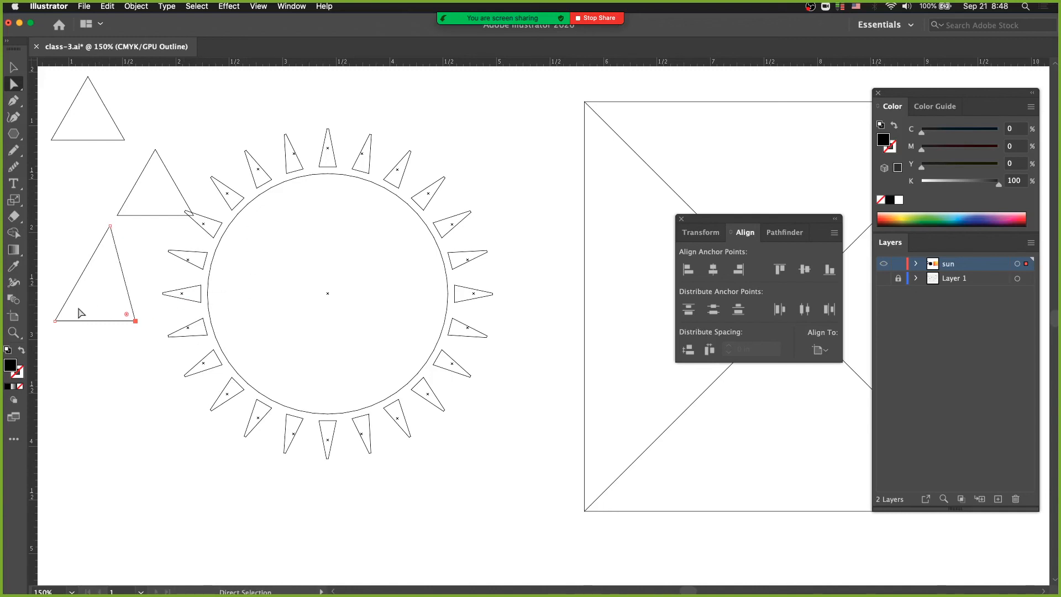
Step: Nudge the bottom-left anchor inward too, deselect, and return to Preview with Cmd+Y
{"action": "left_click", "coordinate": [59, 339]}
{"action": "left_click", "coordinate": [86, 322]}
{"action": "left_click", "coordinate": [56, 320]}
{"action": "key", "text": "shift+Right"}
{"action": "key", "text": "shift+Right"}
{"action": "left_click", "coordinate": [109, 371]}
{"action": "key", "text": "super+y"}
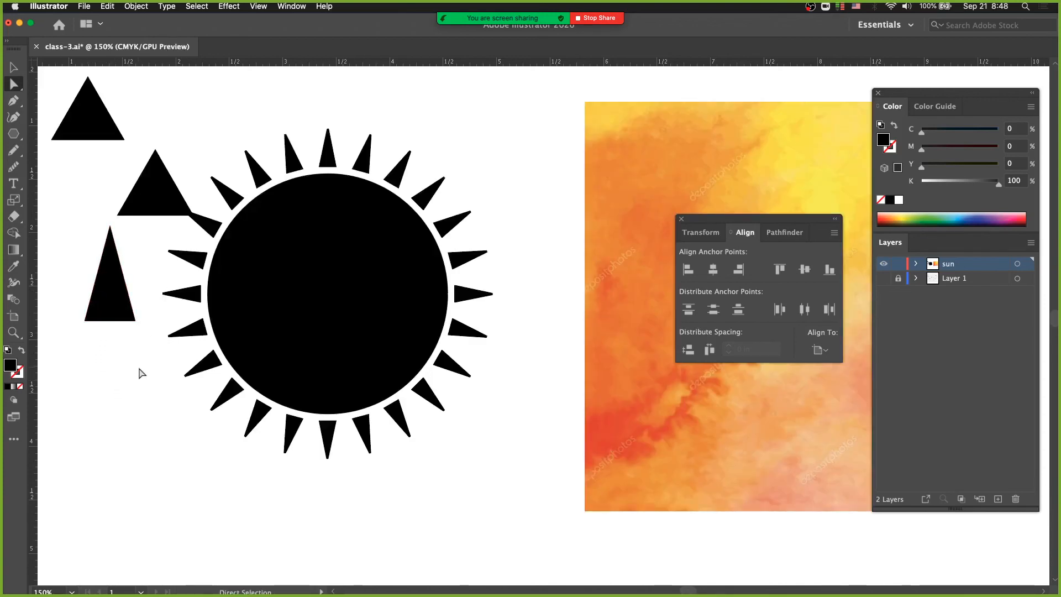